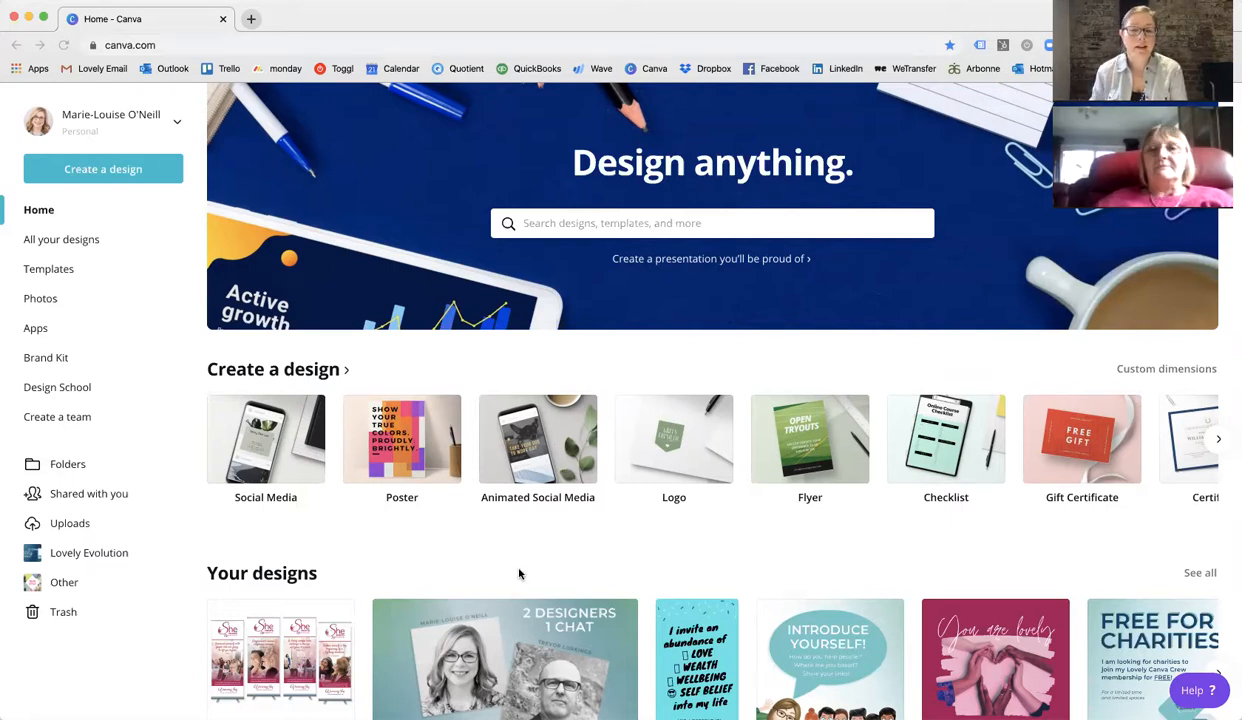
Open the Lovely Fonts & Colours - updated design from the full list of your designs.
left_click(1198, 573)
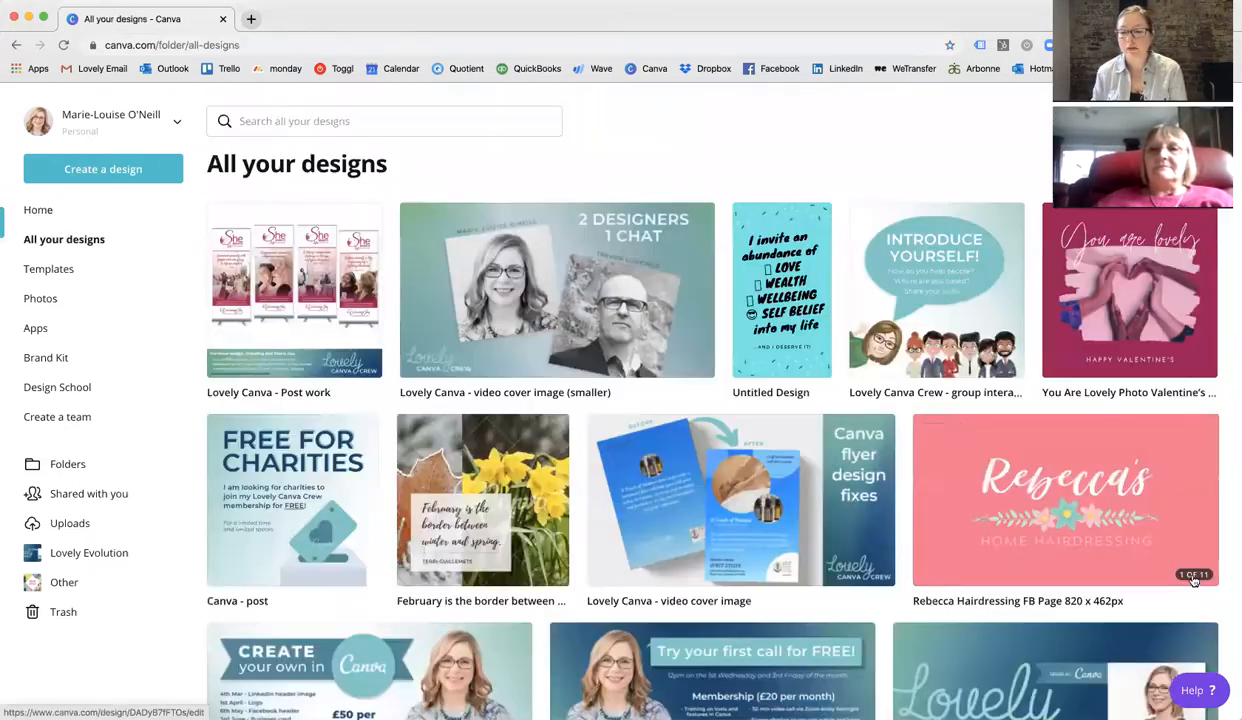
scroll(1193, 575, "down", 3)
scroll(960, 425, "down", 8)
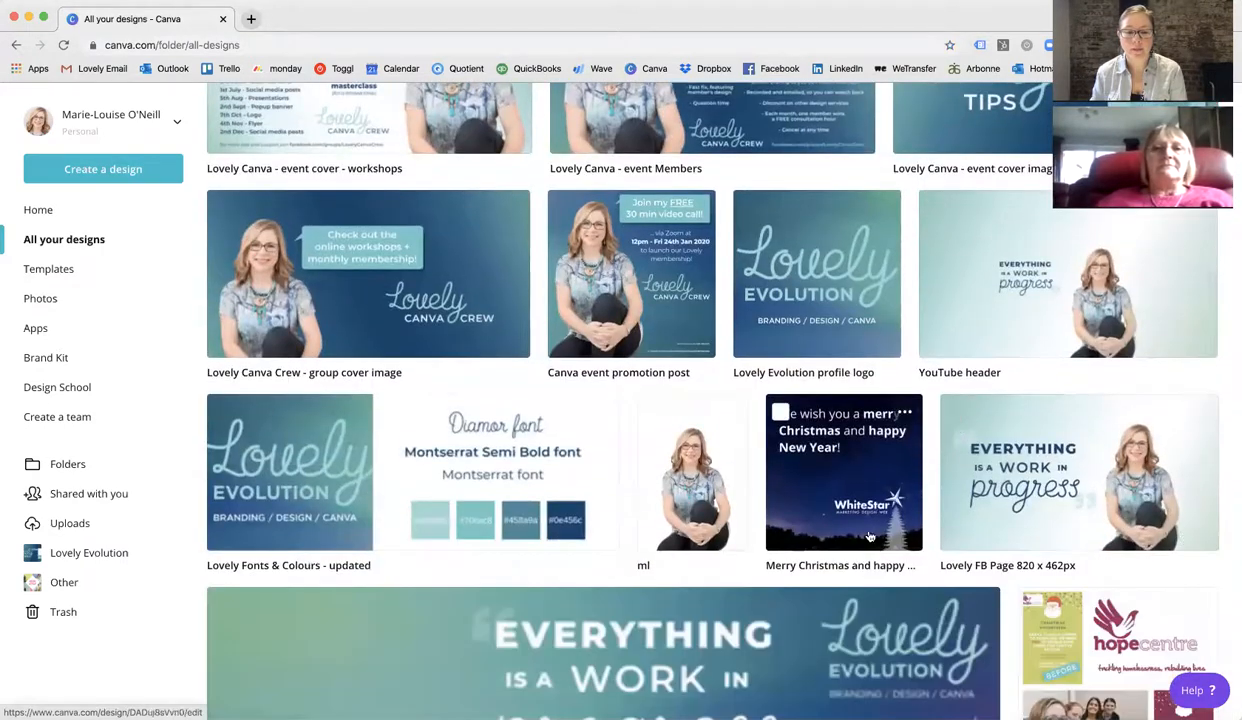
left_click(432, 480)
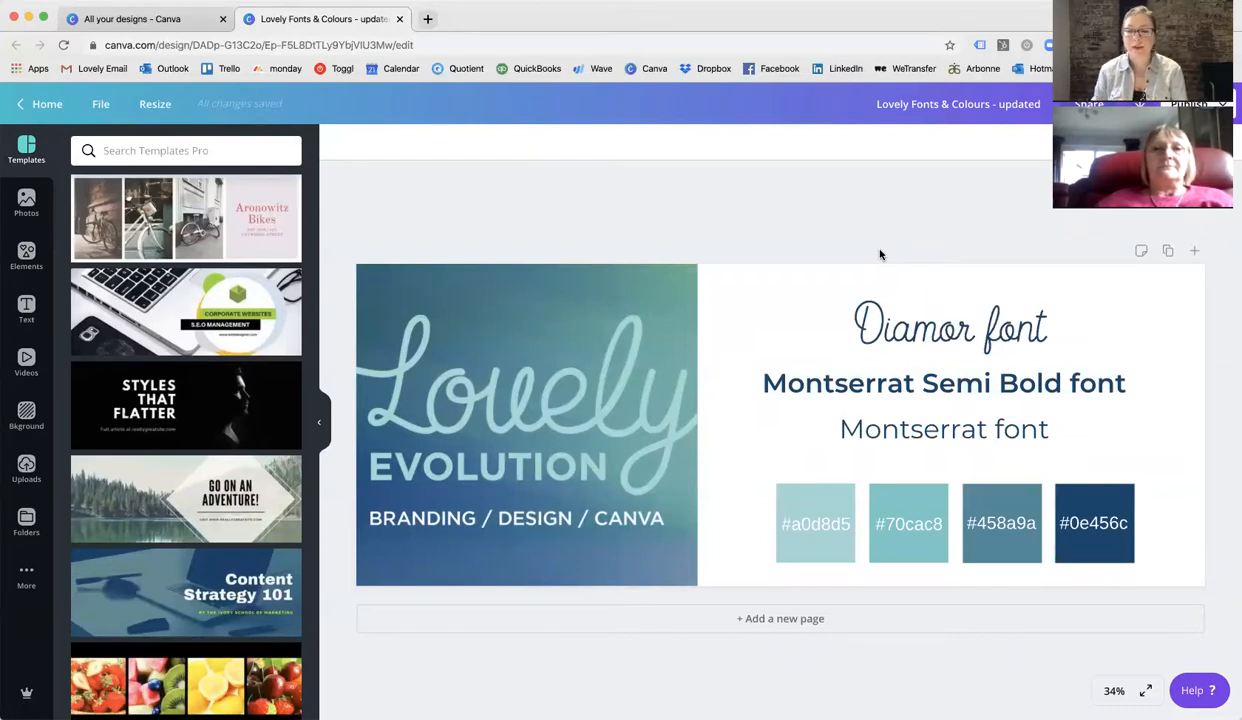
Review the brand fonts and hex colour swatches in that design, then go back to the designs tab.
scroll(310, 420, "down", 5)
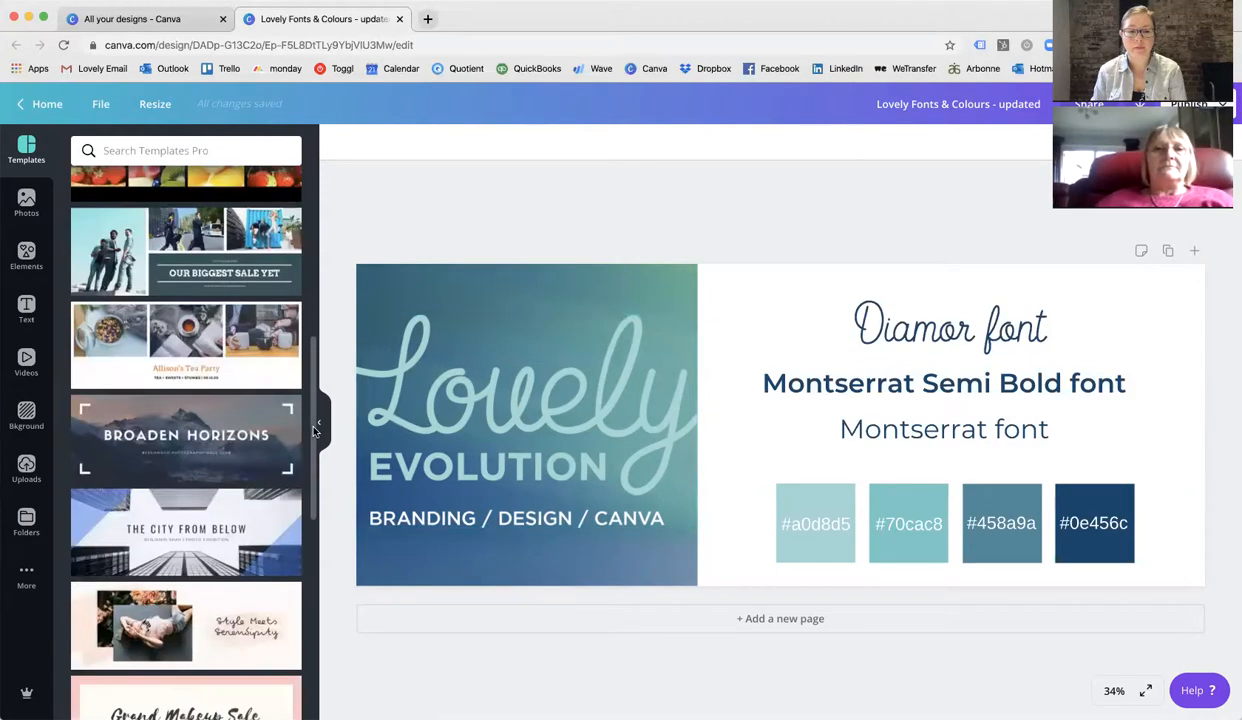
left_click(318, 426)
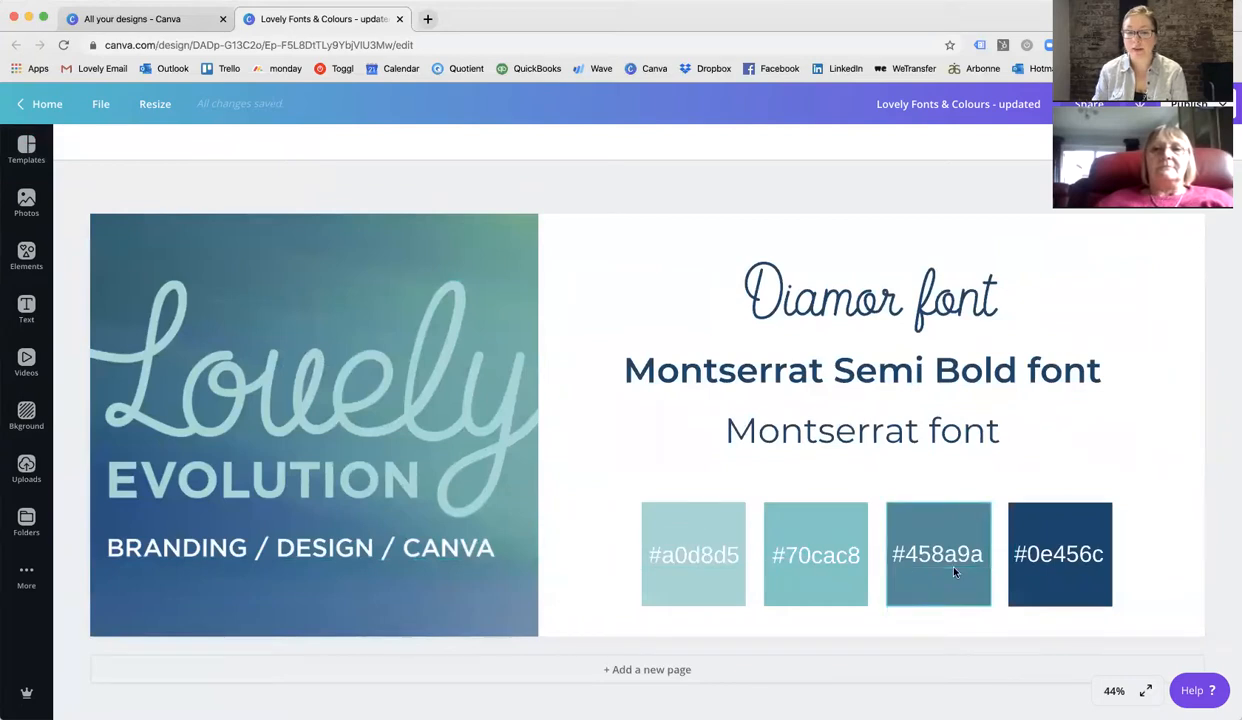
left_click(808, 567)
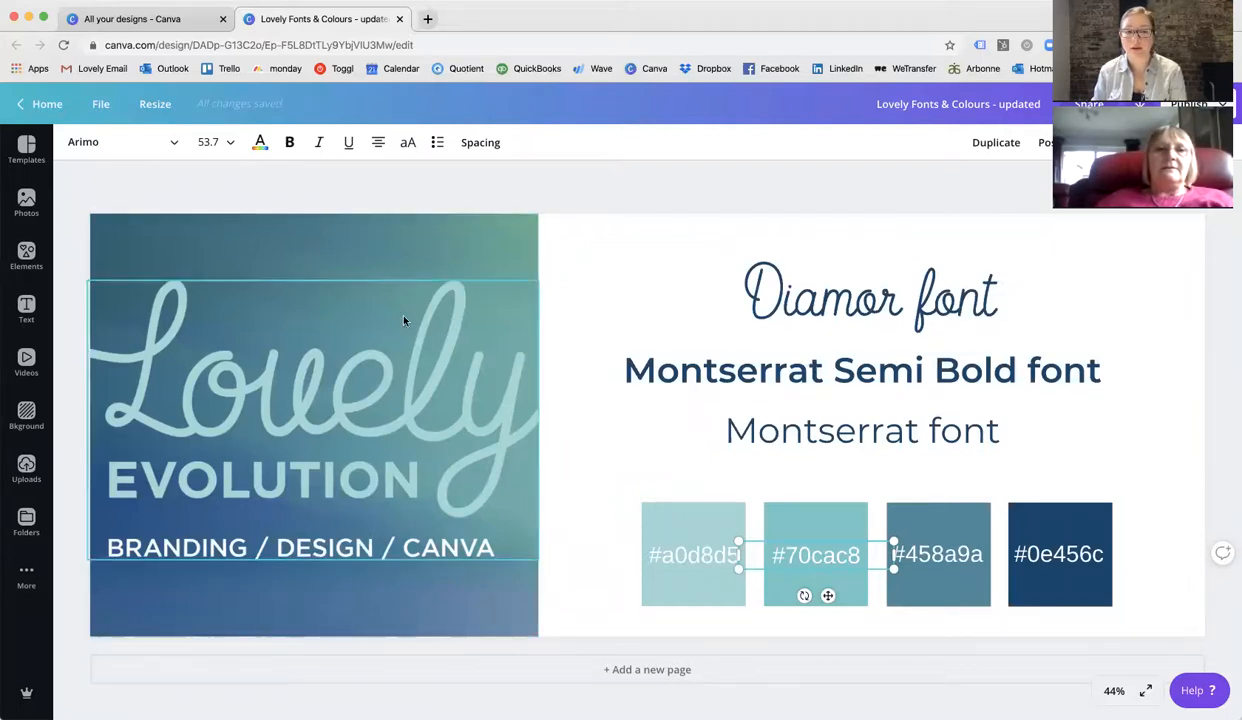
left_click(128, 22)
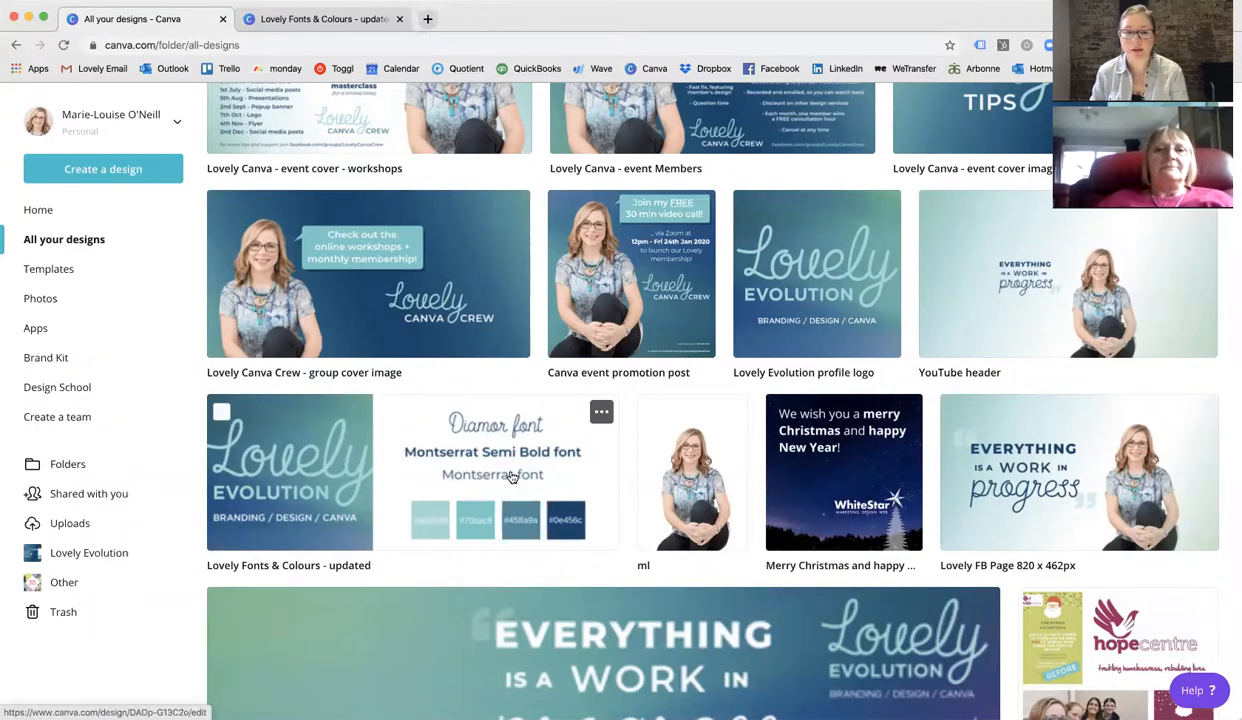
Open the Brand Kit to view the brand logos, Lovely Brand colours palette and brand fonts.
scroll(580, 540, "up", 3)
scroll(580, 540, "up", 5)
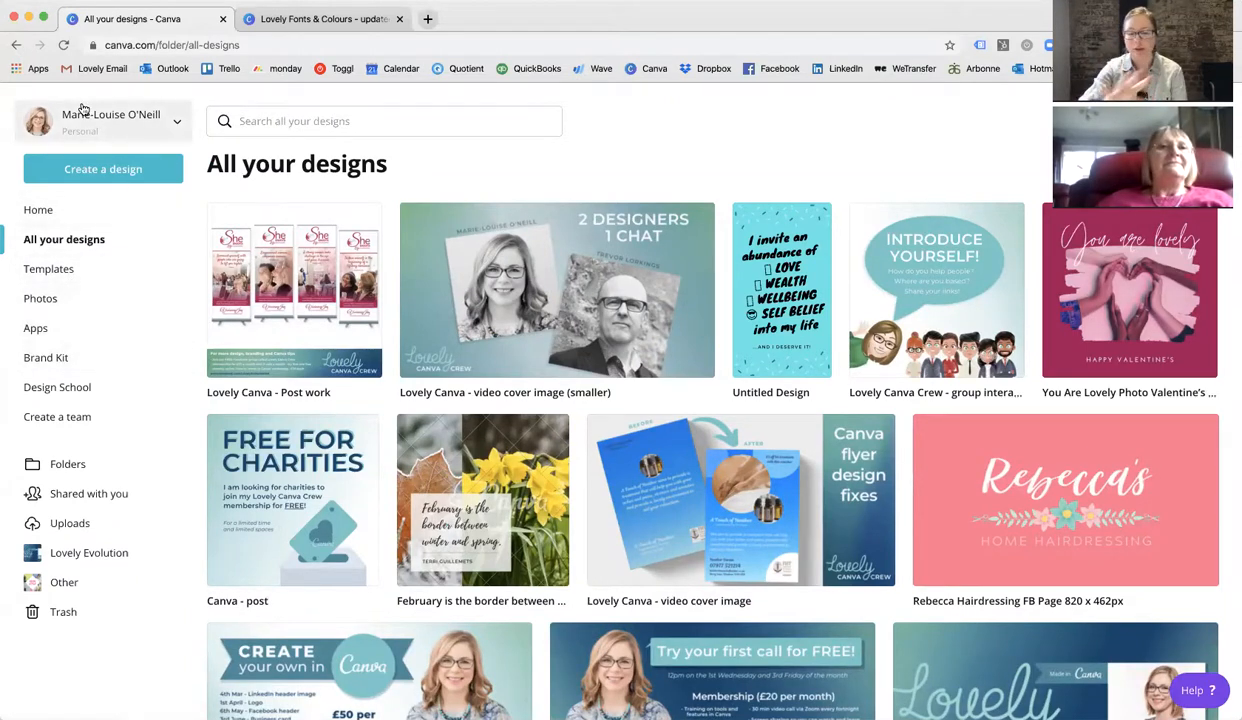
left_click(92, 362)
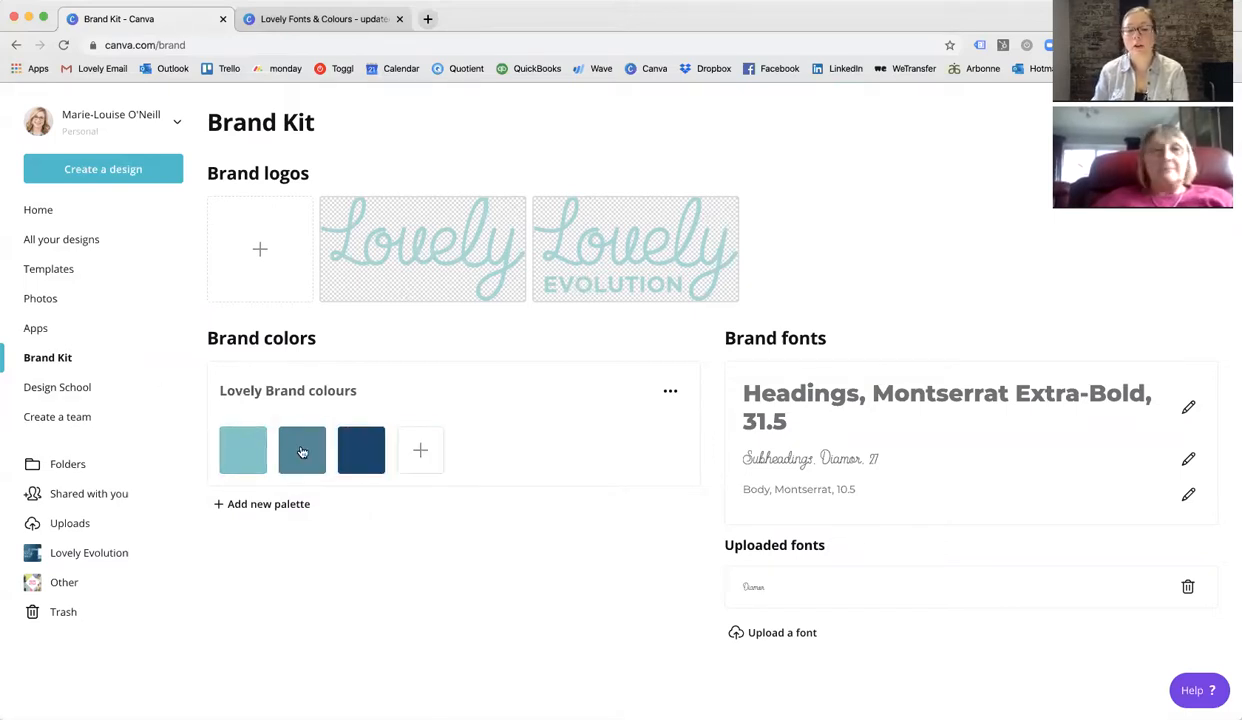
left_click(222, 389)
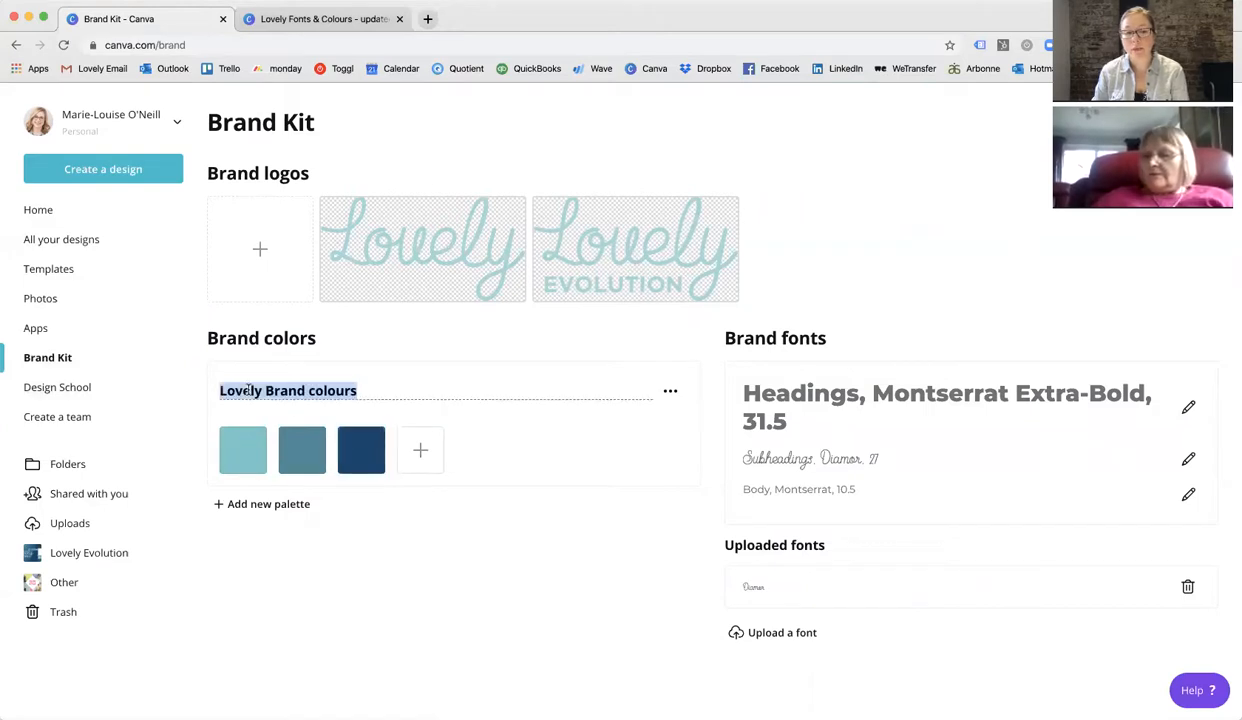
left_click(411, 562)
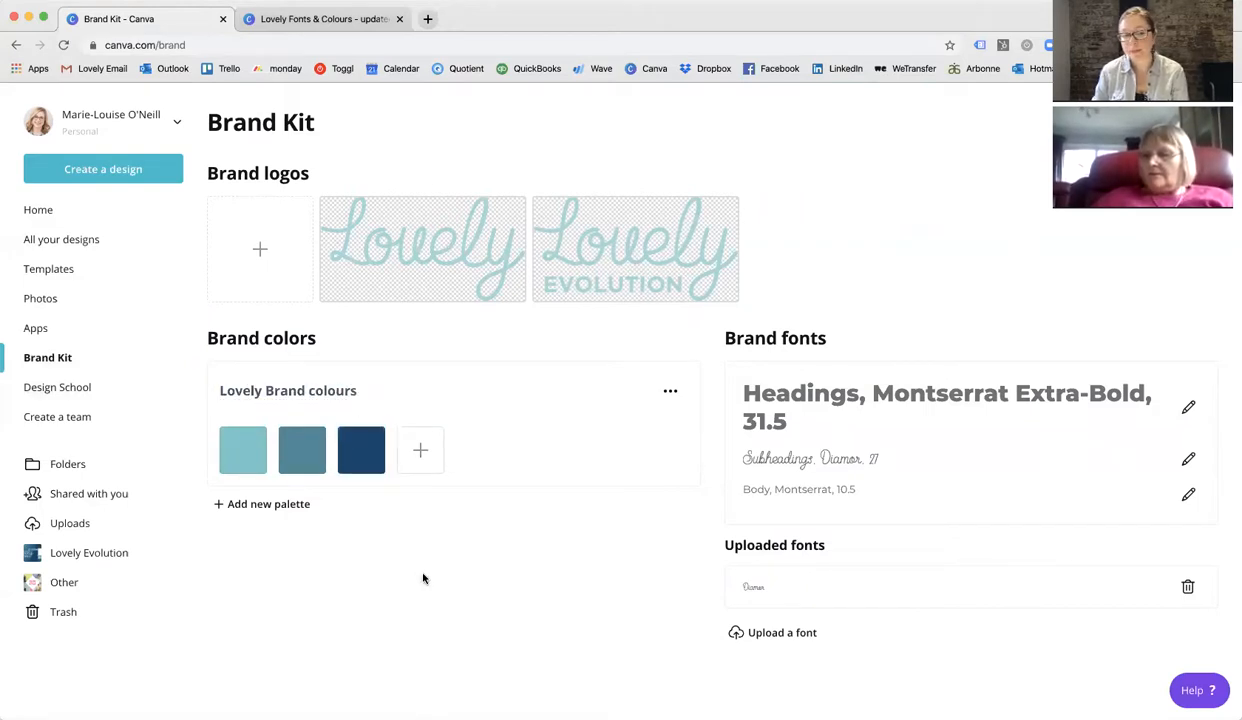
Add a new colour to the Lovely Brand colours palette with the colour picker, then delete that swatch.
left_click(421, 466)
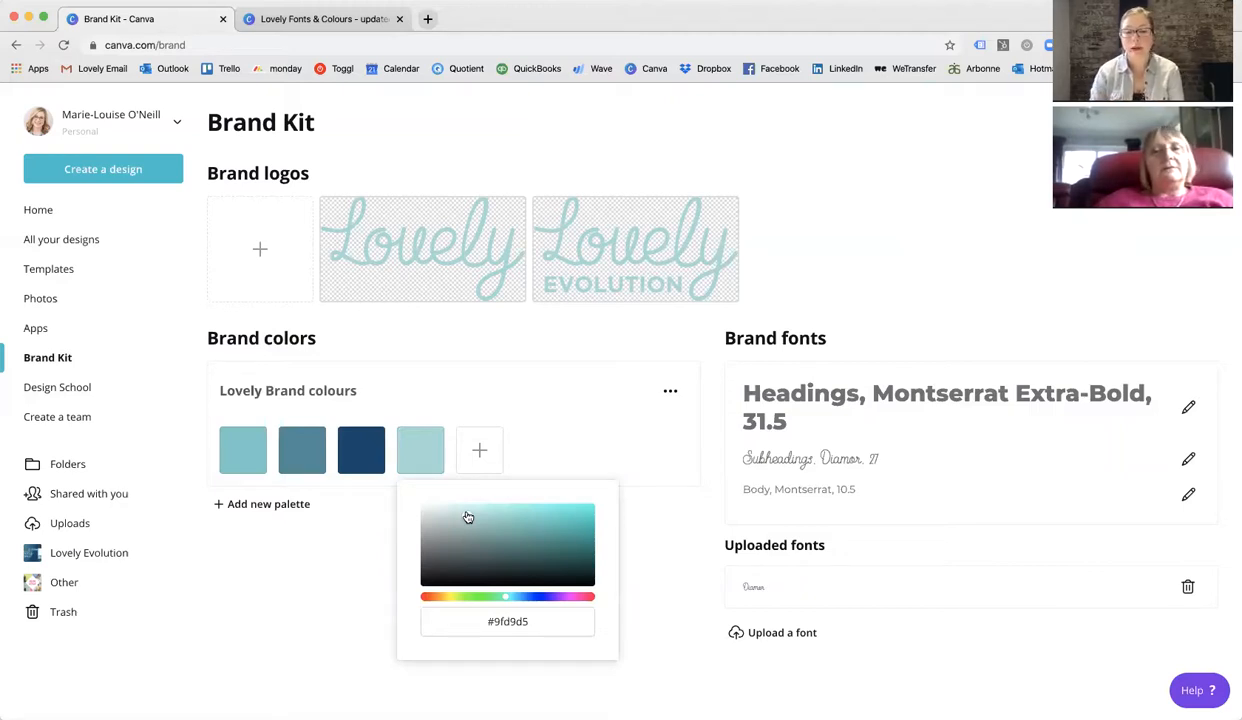
mouse_move(468, 517)
left_mouse_down()
mouse_move(504, 549)
mouse_move(521, 530)
mouse_move(481, 521)
left_mouse_up()
left_click(514, 622)
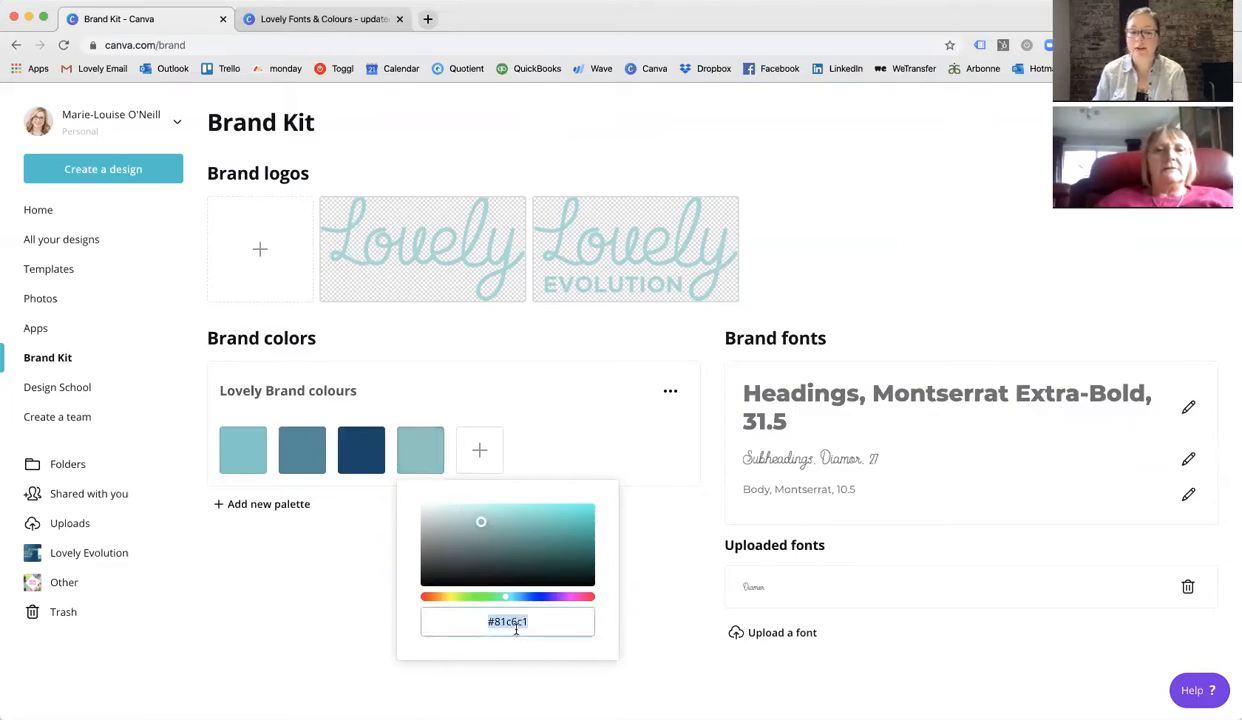
left_click(549, 625)
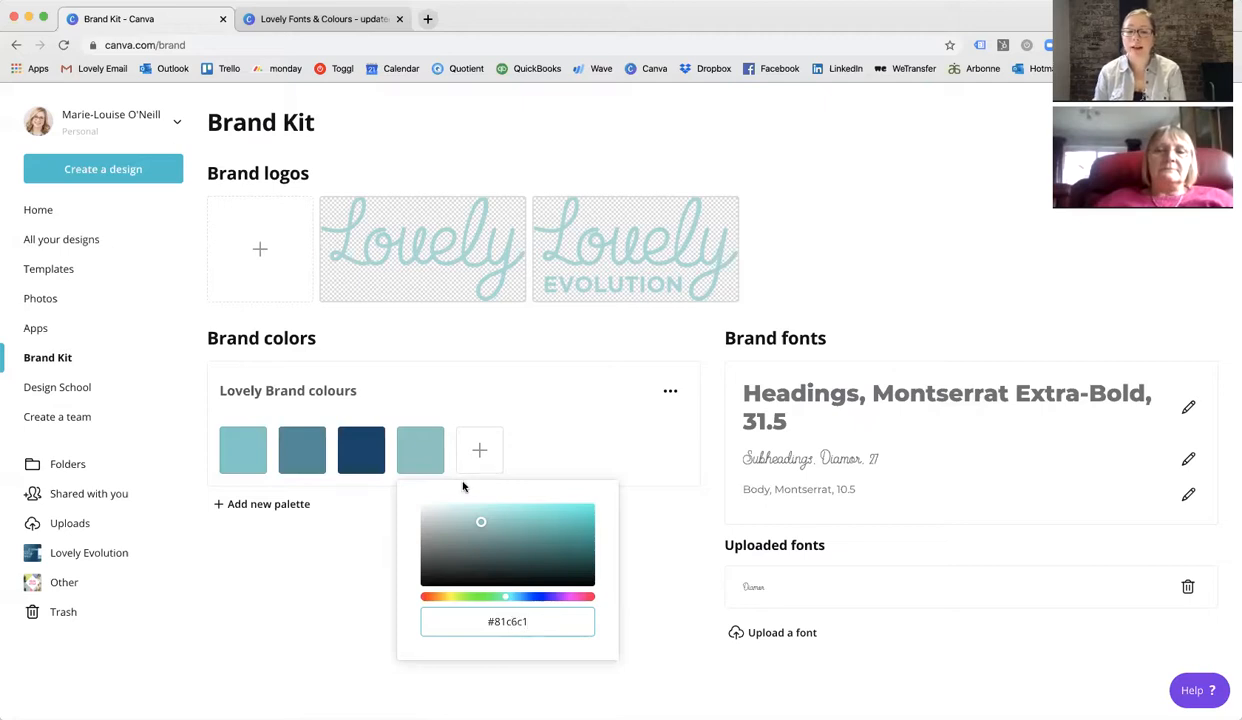
left_click(437, 447)
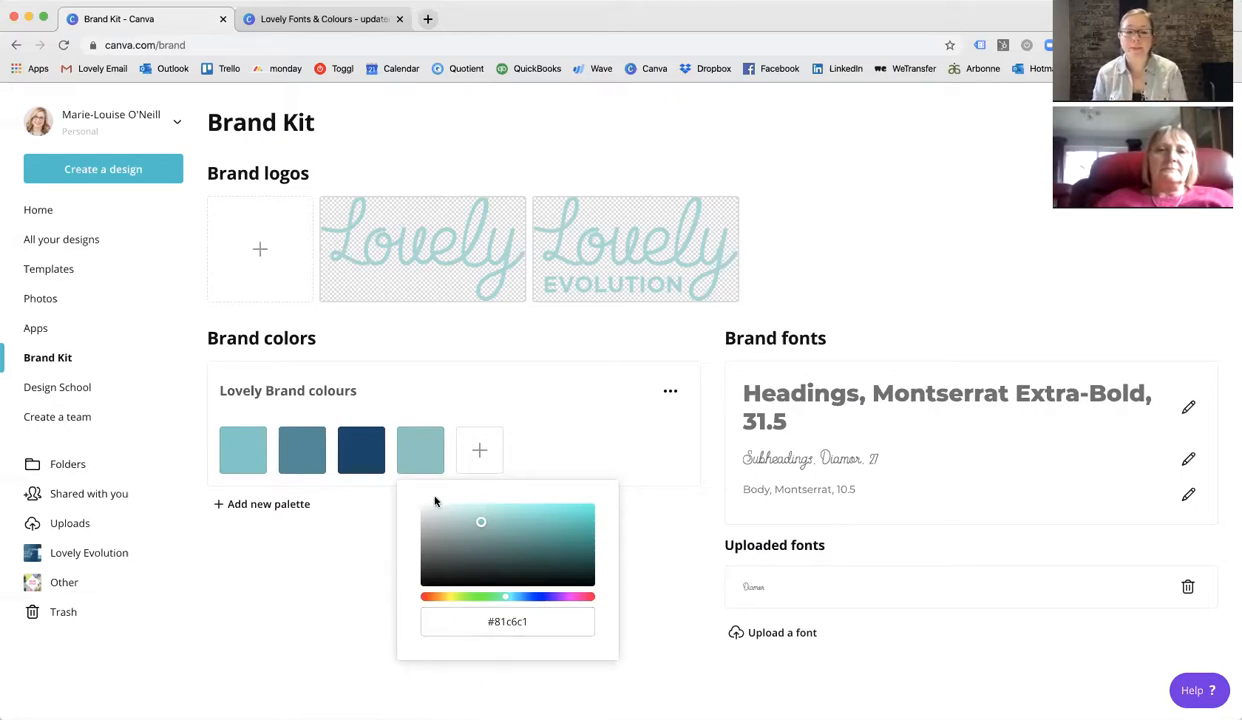
left_click(355, 608)
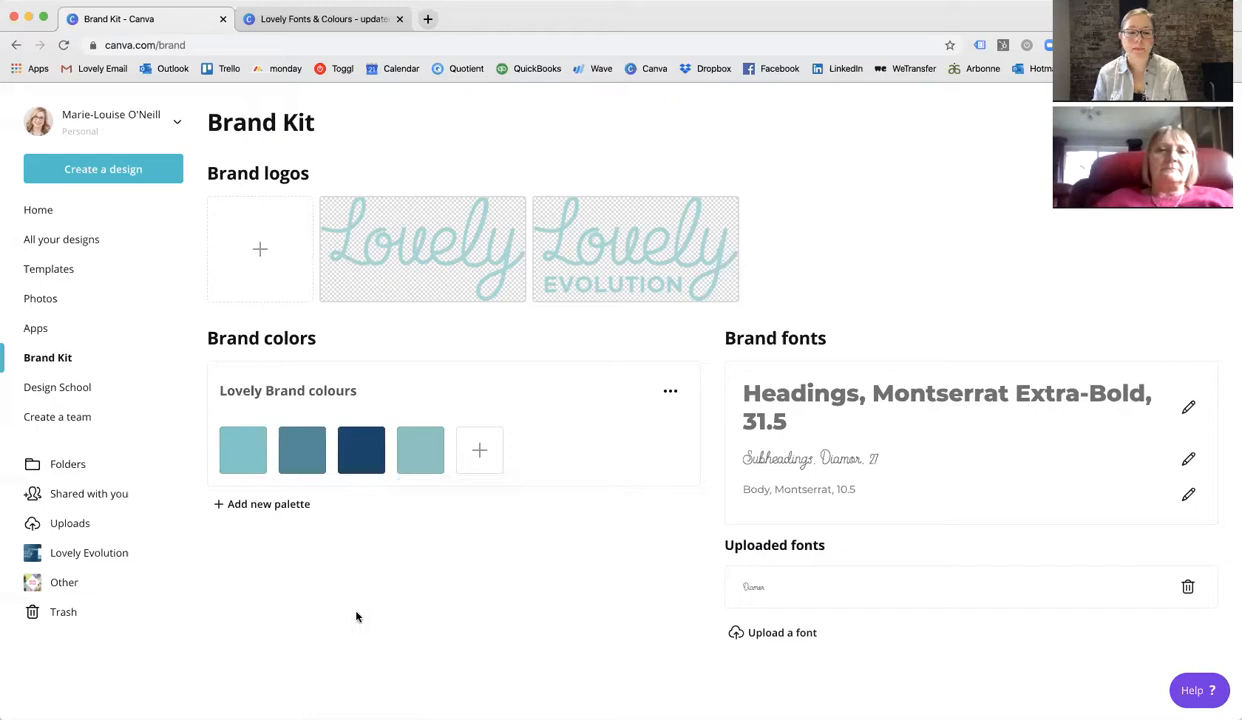
left_click(439, 430)
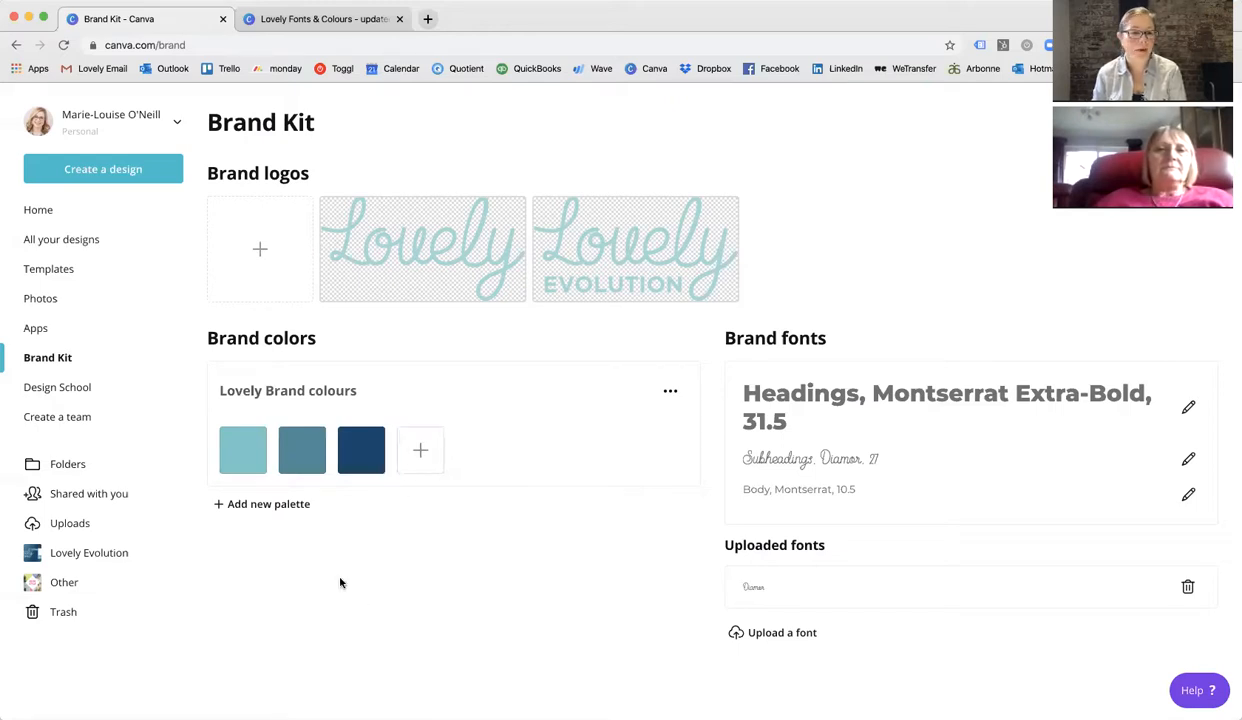
Return to the Home page and search designs for presentation, then clear the search.
left_click(51, 214)
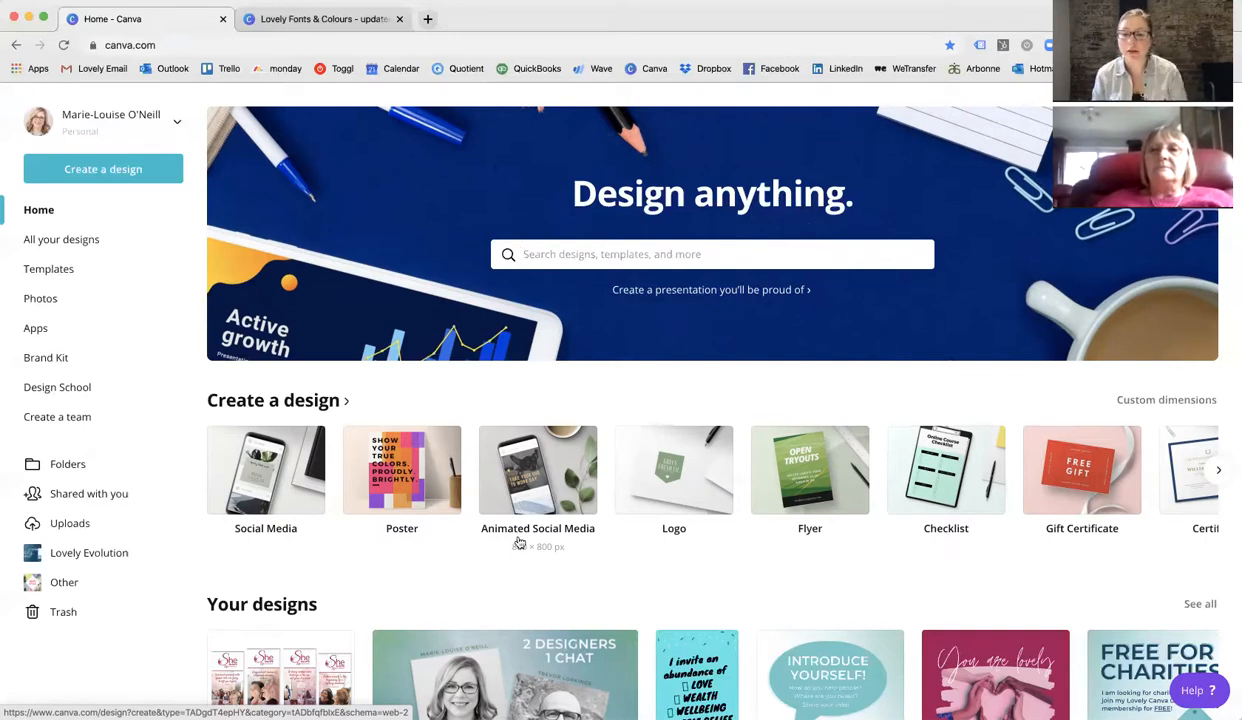
scroll(590, 565, "down", 2)
scroll(592, 567, "up", 2)
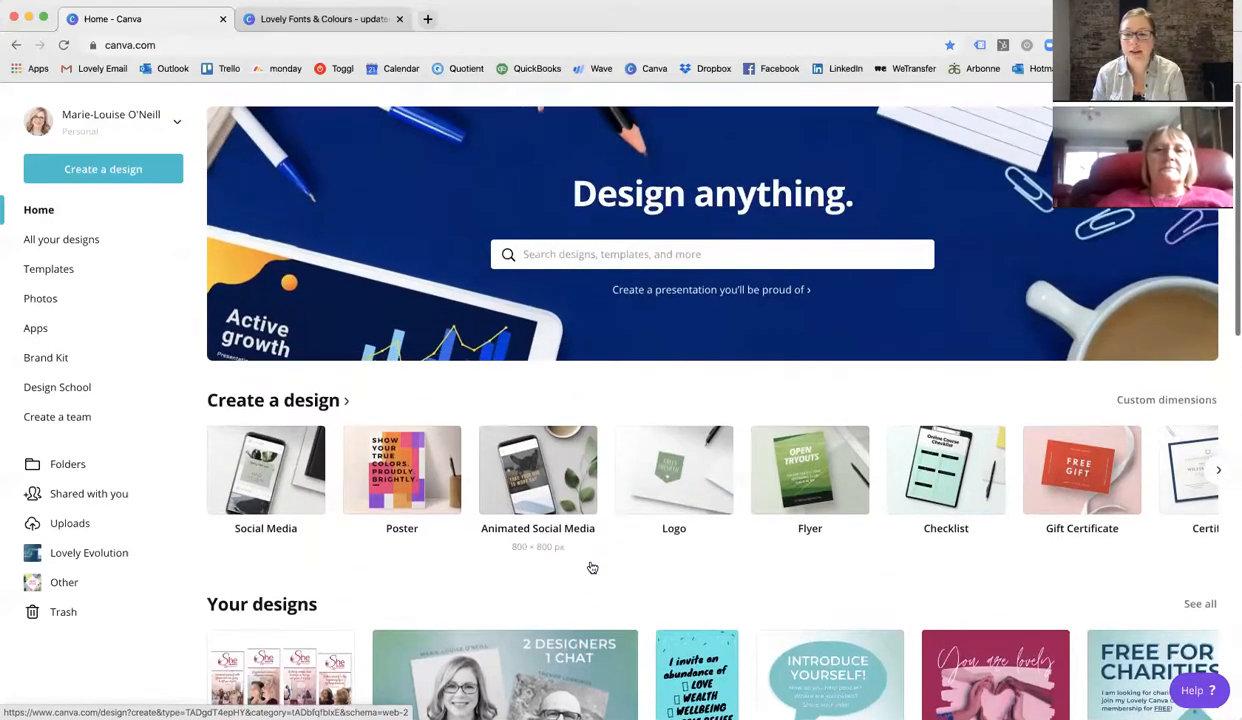
left_click(578, 256)
type("sentation")
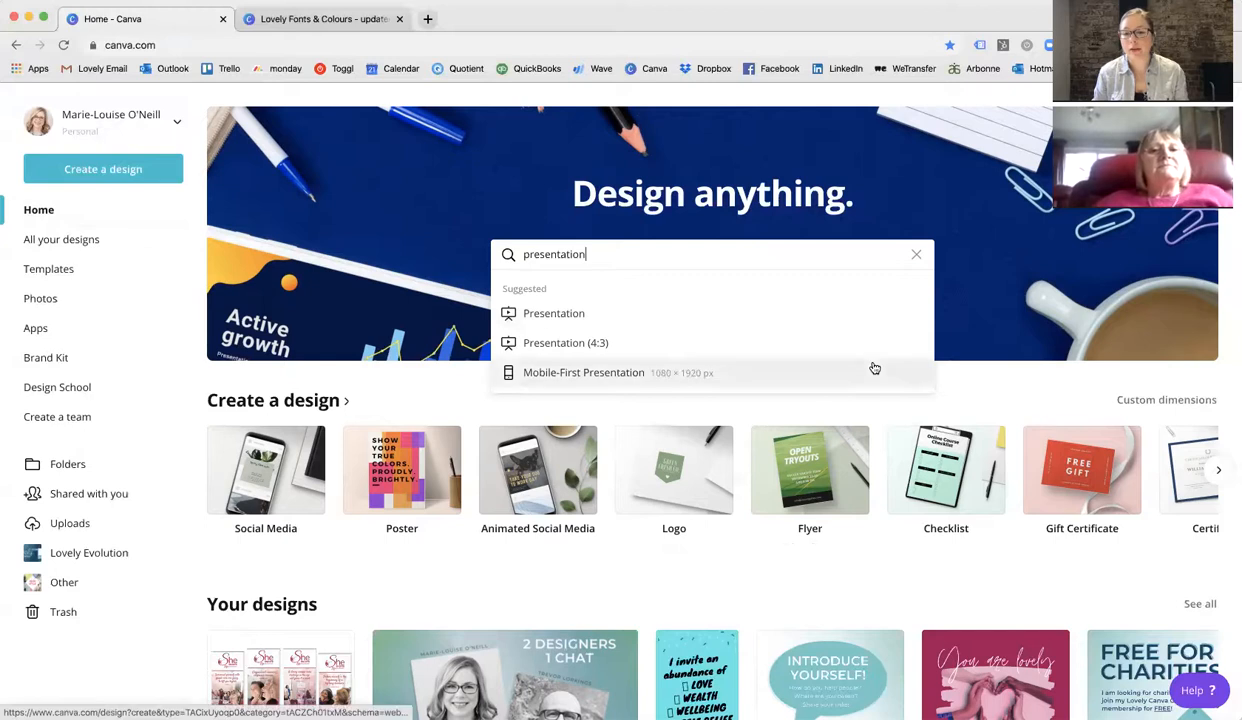
left_click(925, 256)
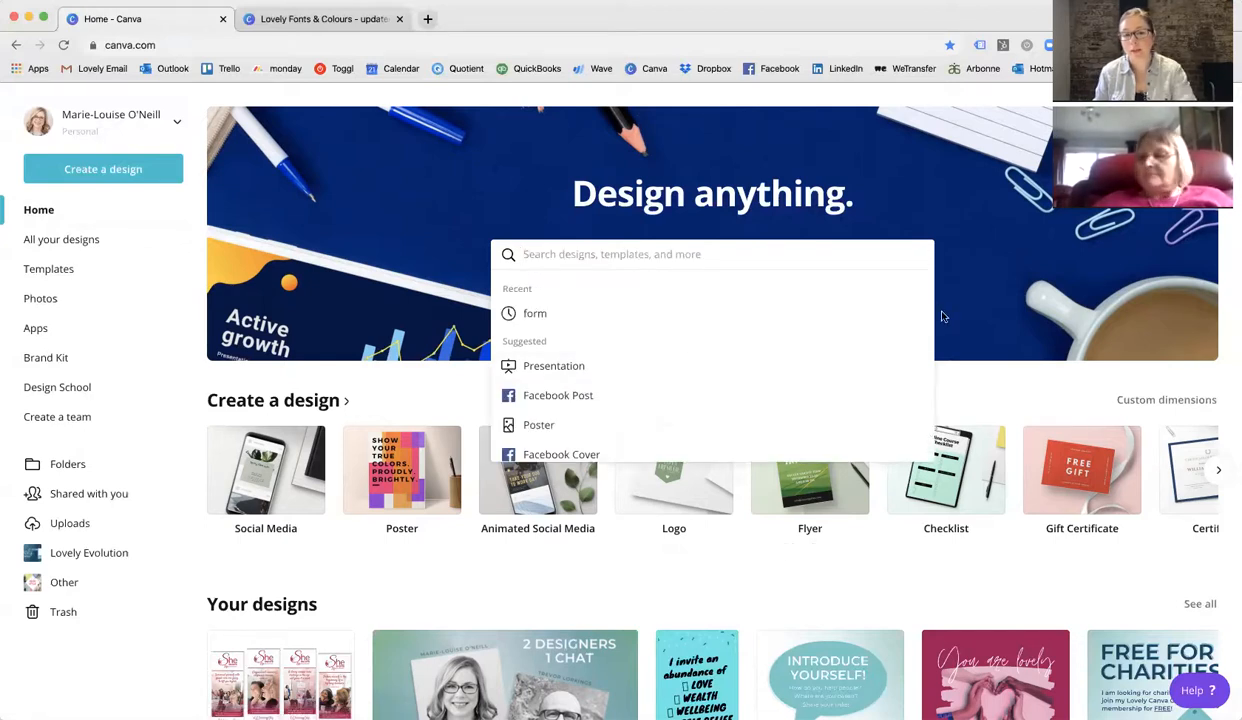
left_click(1023, 376)
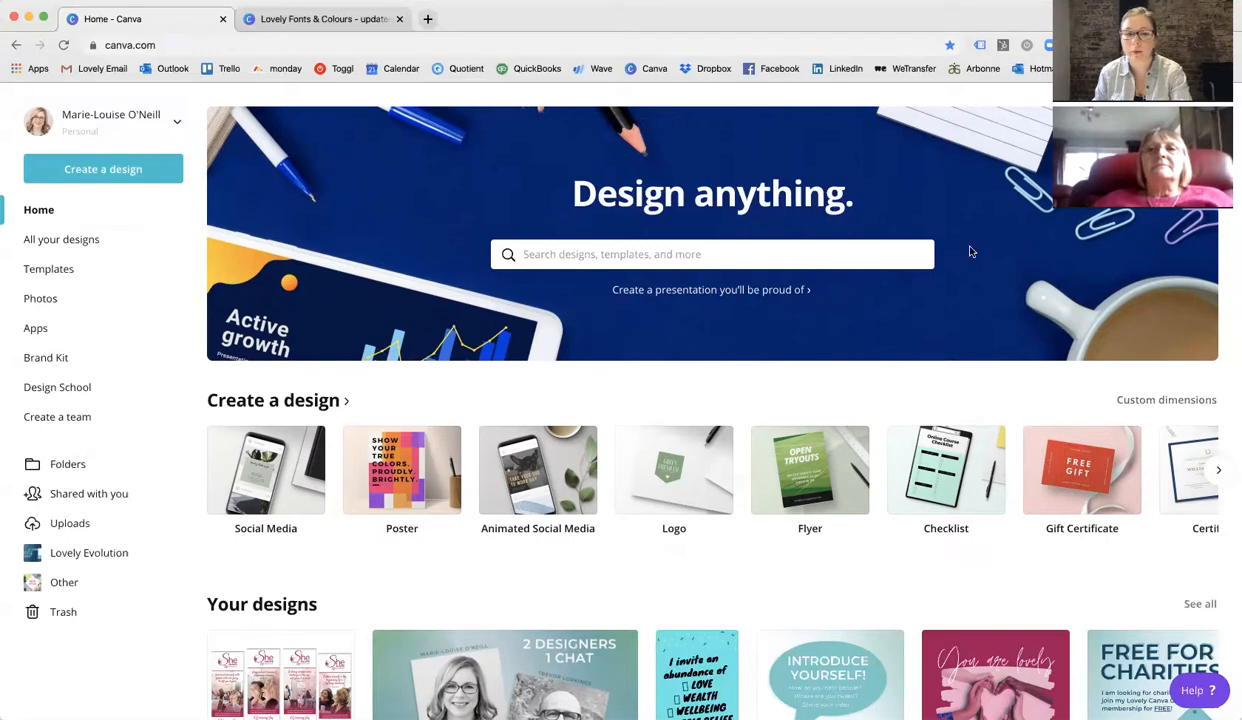
Create a new design with custom dimensions of 297 × 210 mm.
left_click(98, 173)
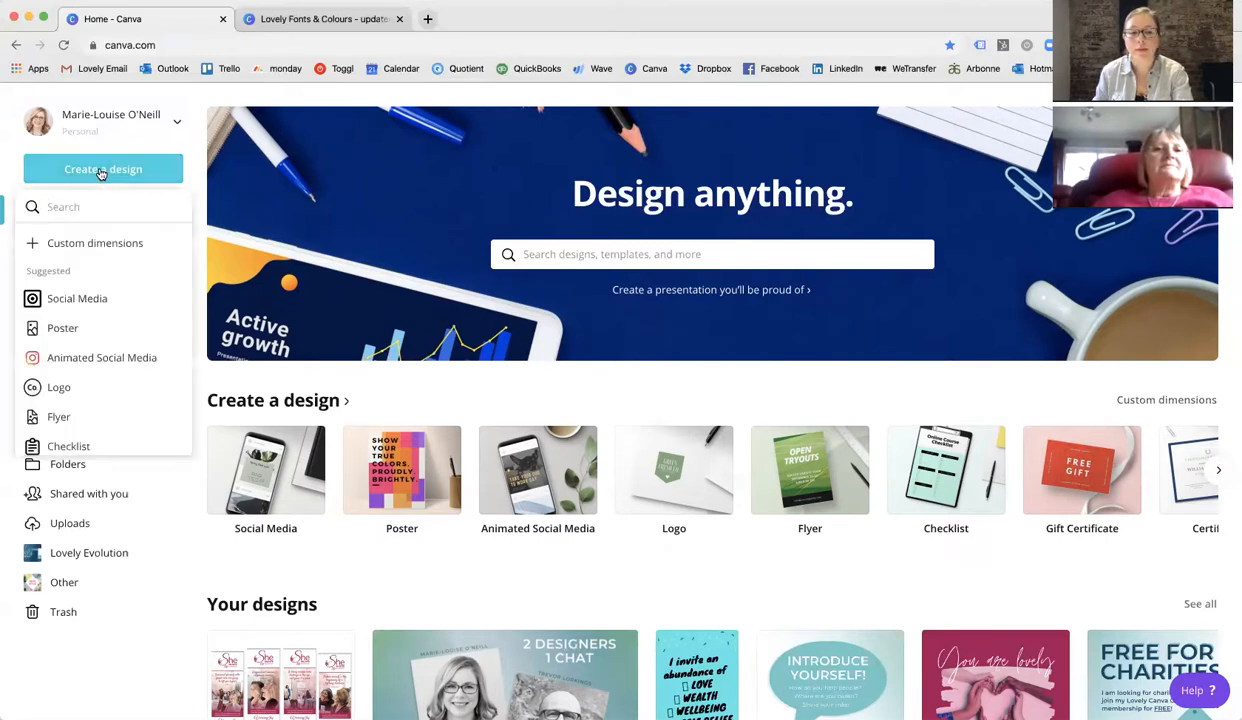
left_click(92, 246)
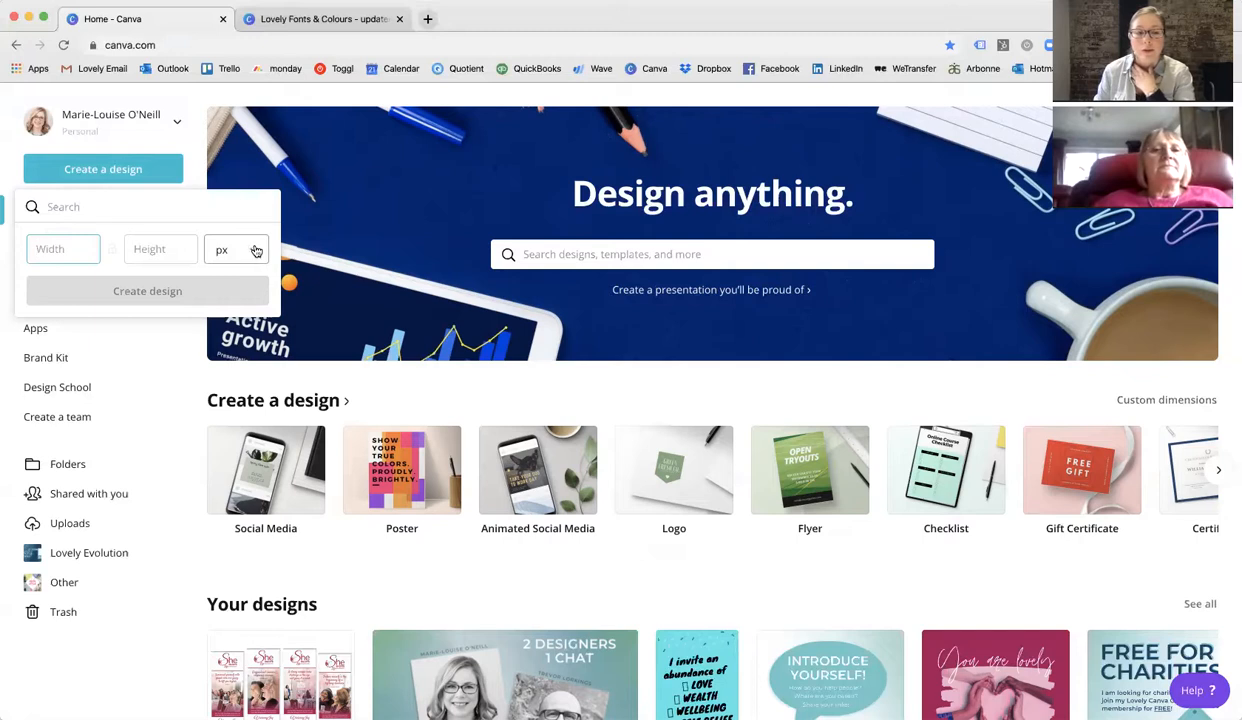
left_click(254, 257)
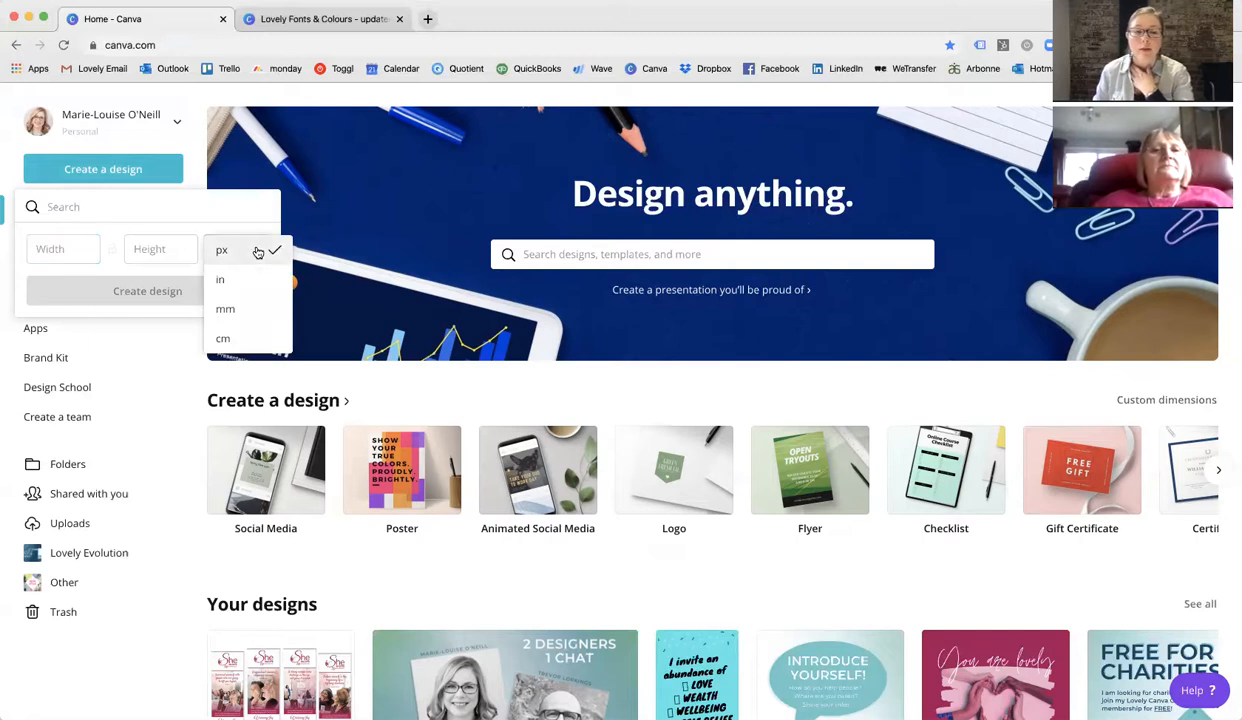
left_click(237, 311)
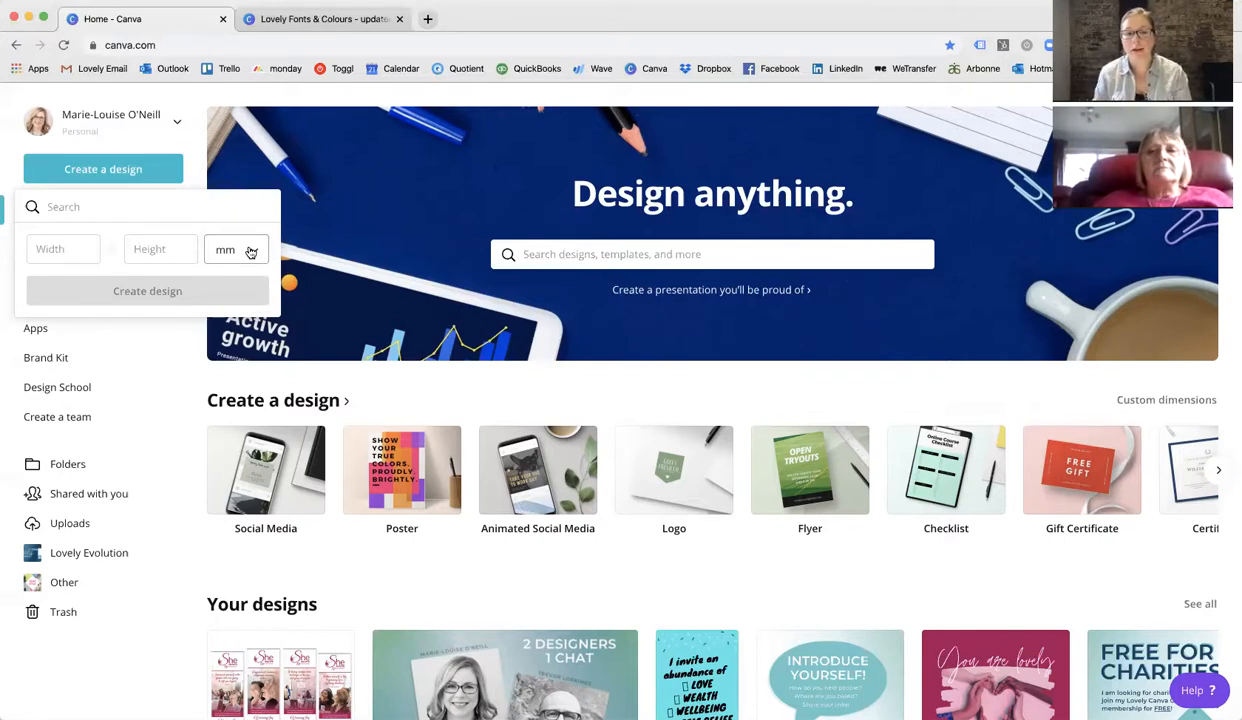
left_click(39, 249)
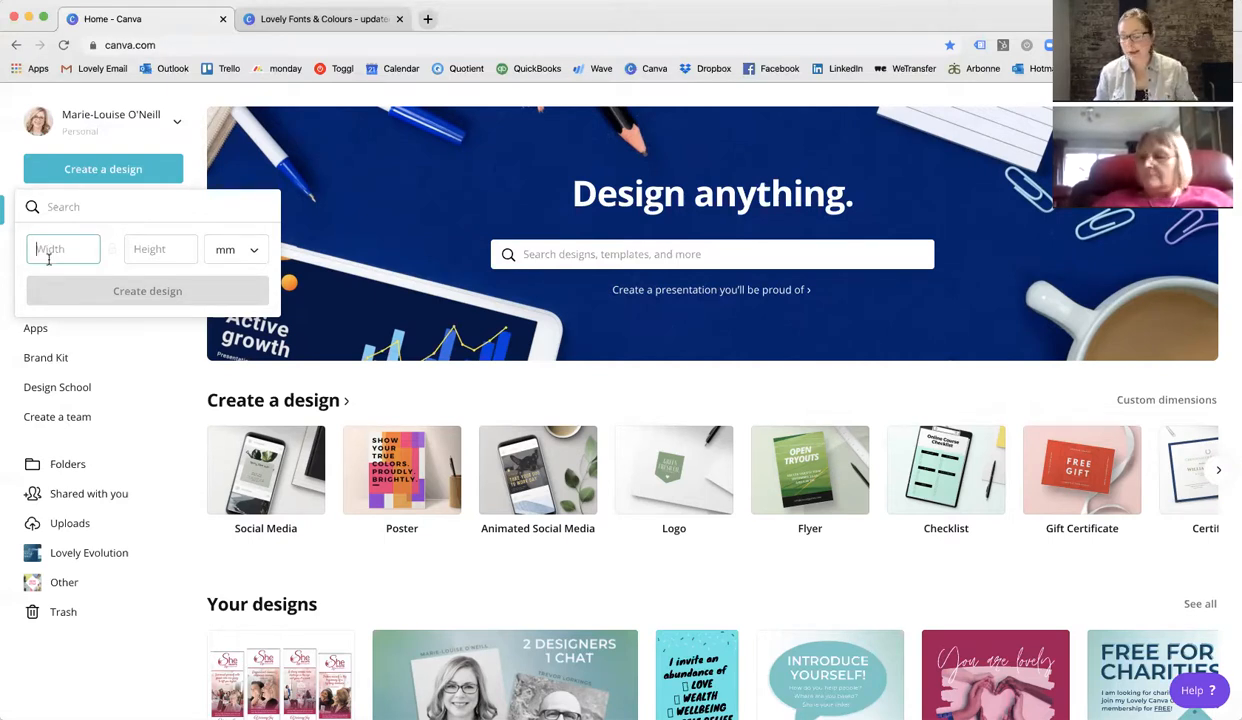
type("297")
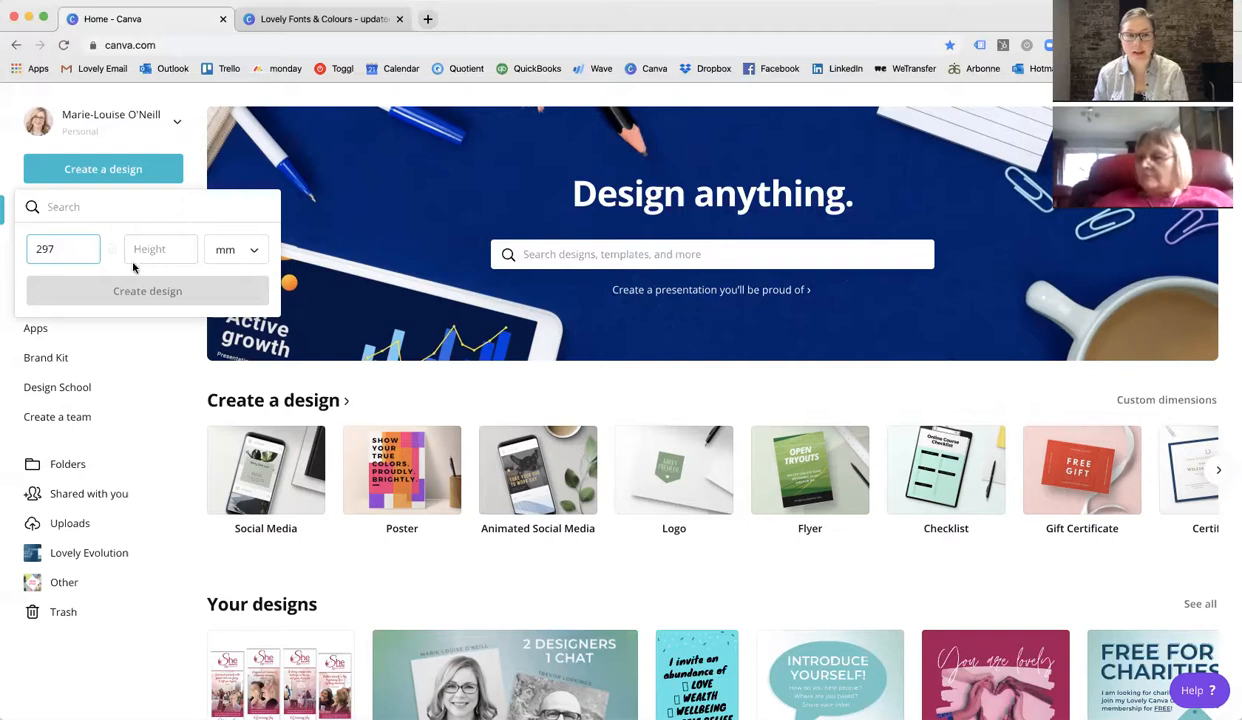
left_click(160, 250)
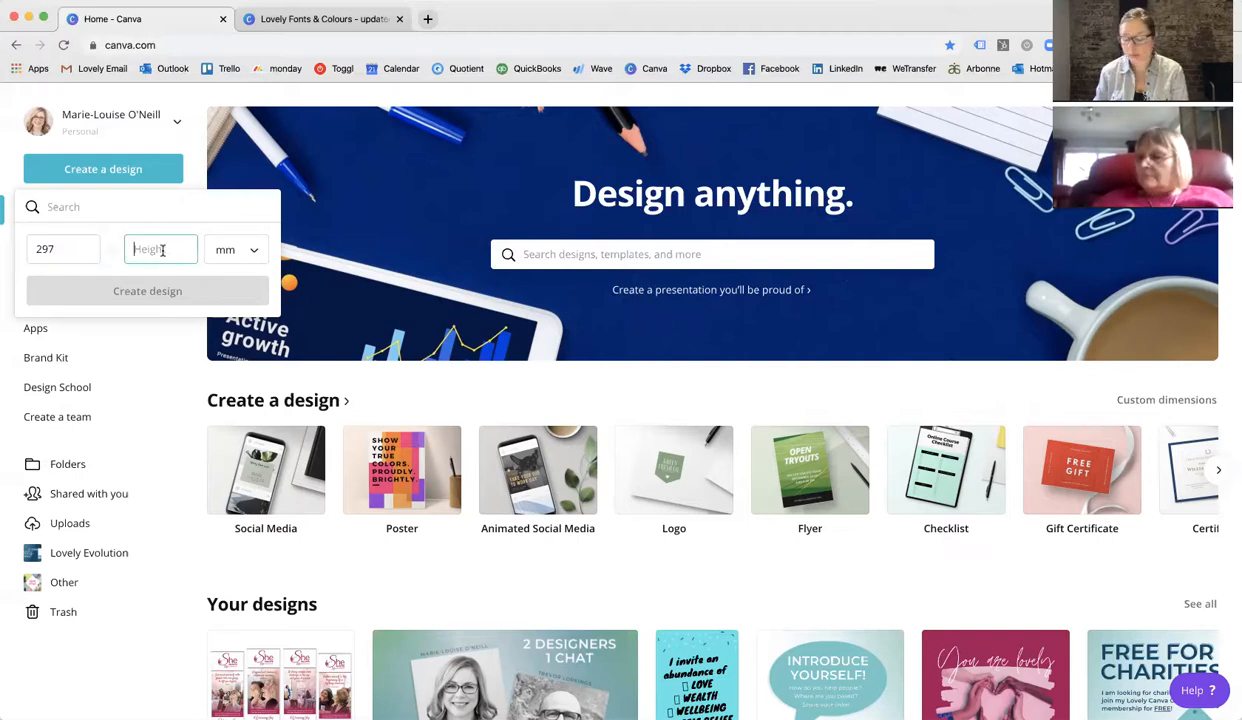
type("210")
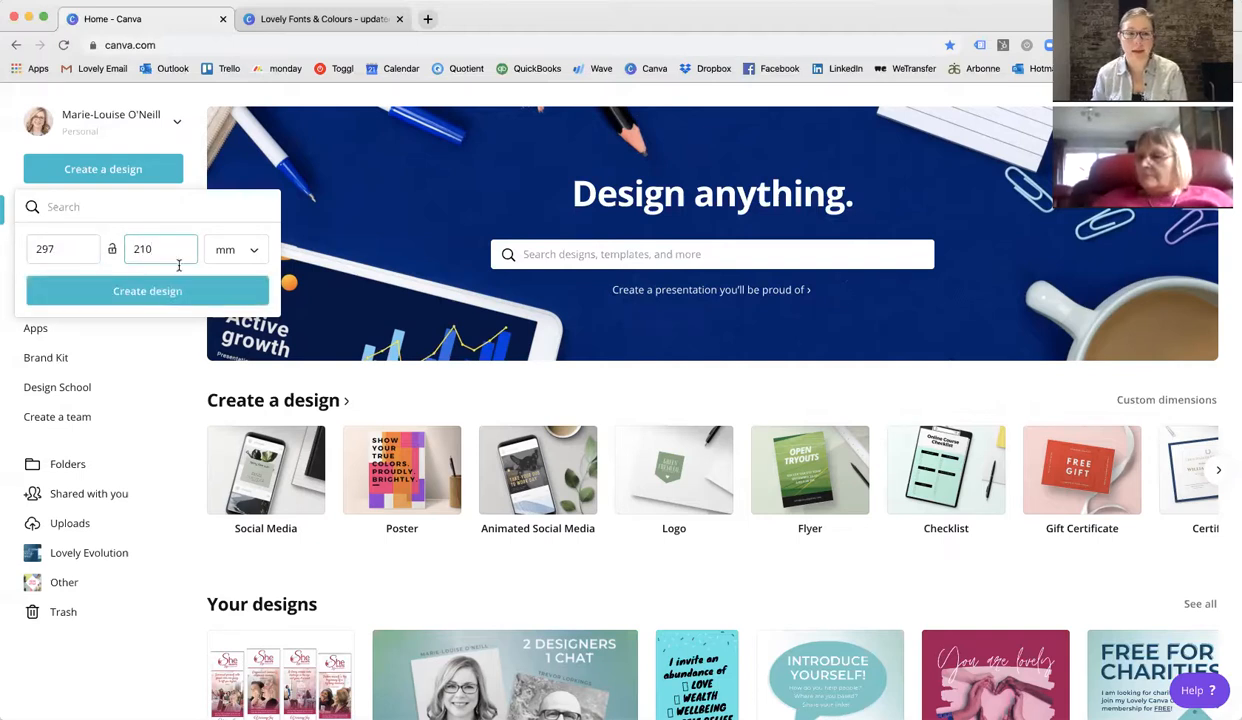
left_click(166, 291)
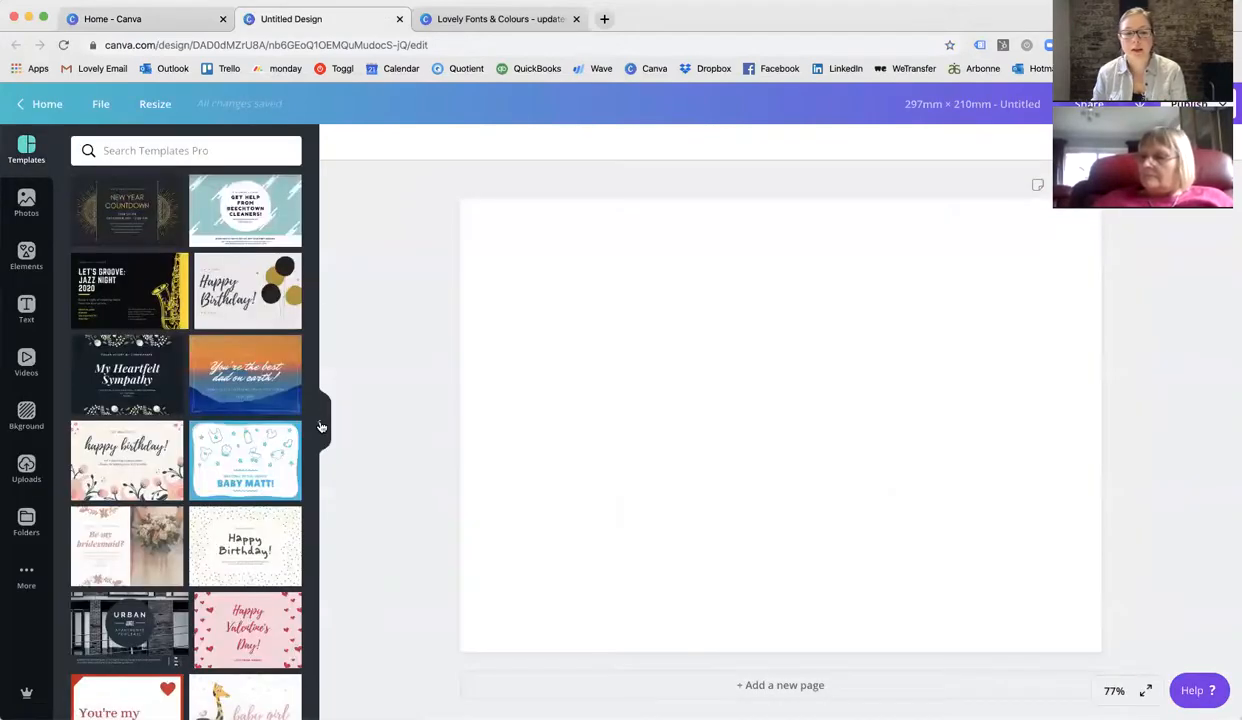
Add the Lovely Evolution logo from your uploaded images onto the blank page.
left_click(319, 427)
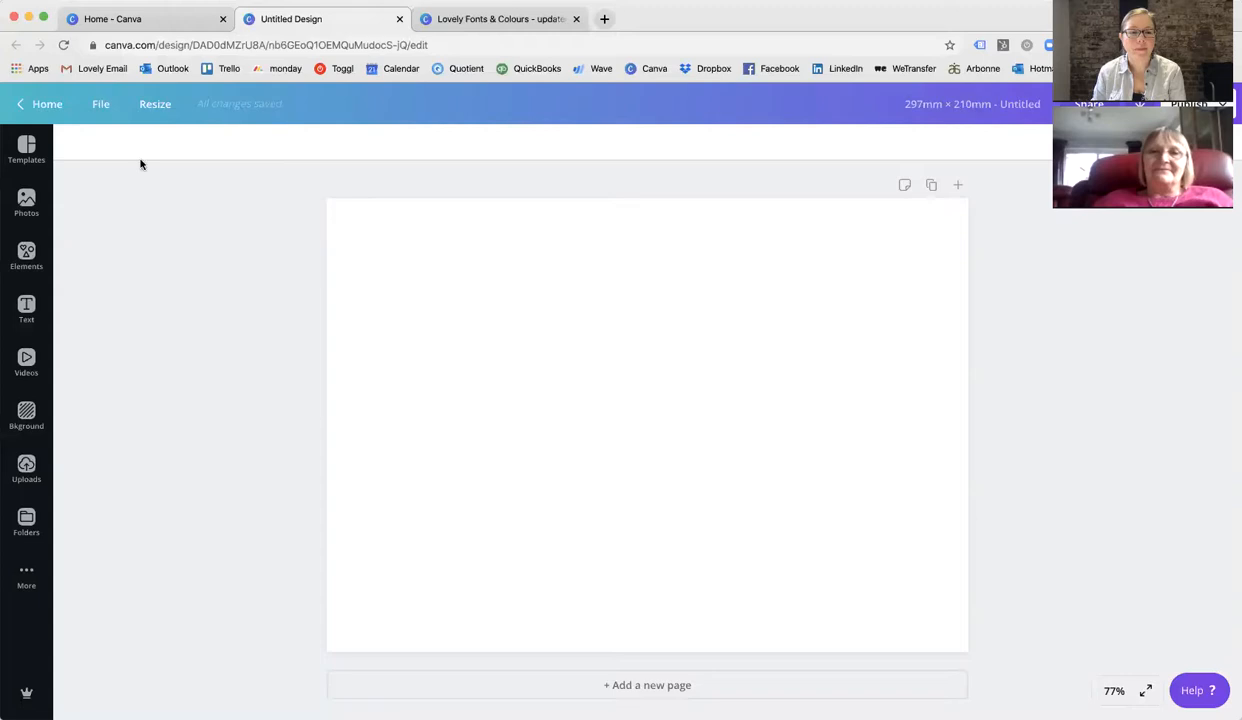
left_click(26, 466)
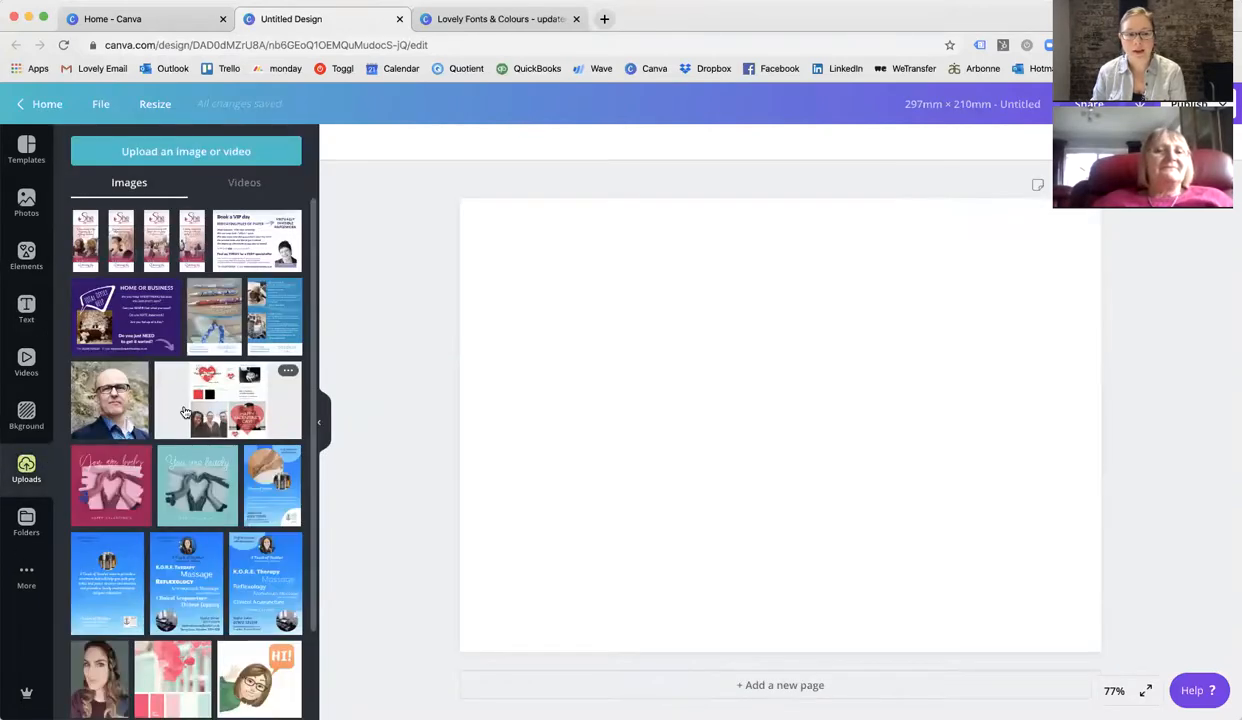
scroll(187, 449, "down", 1)
scroll(187, 449, "down", 5)
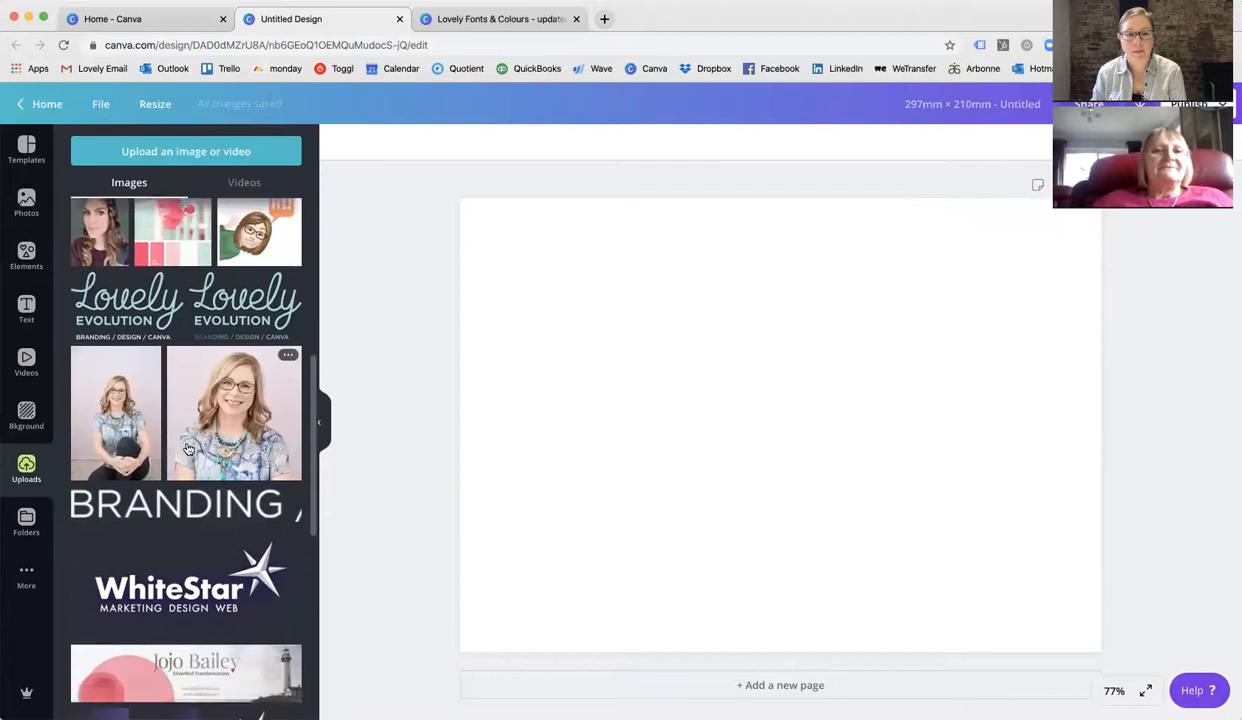
left_click(228, 334)
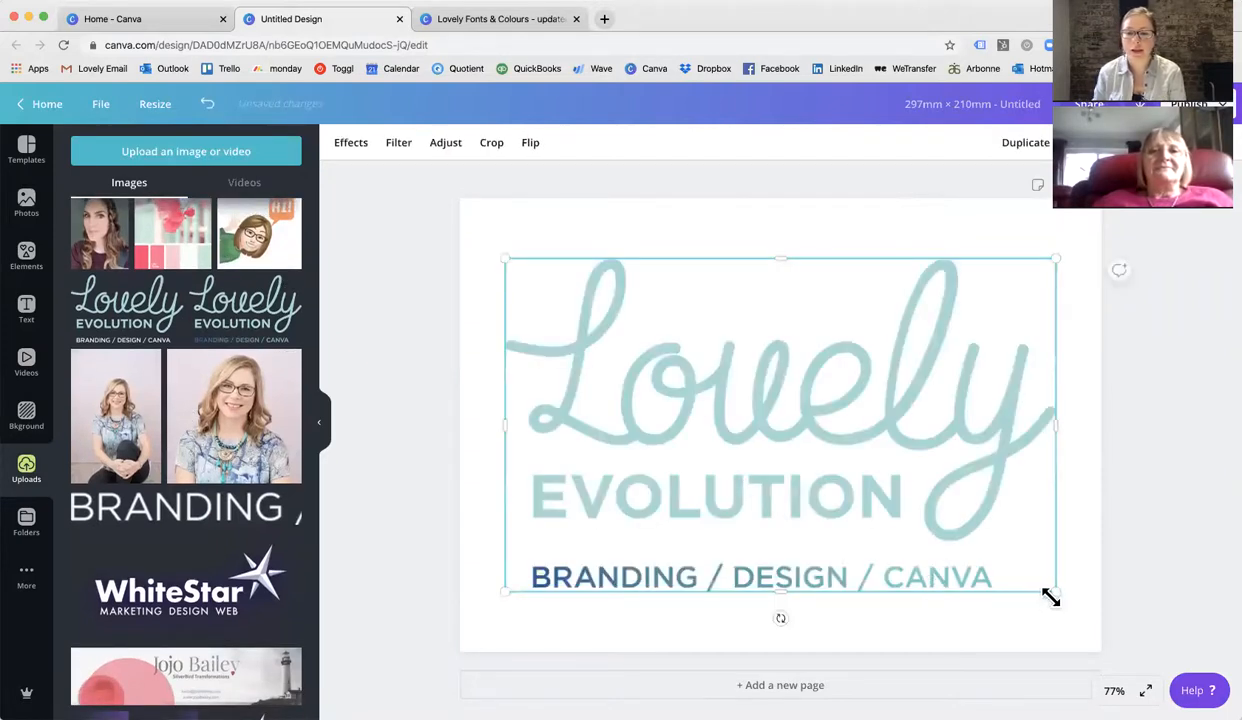
Shrink the Lovely Evolution logo and move it into the page's top-left corner.
left_click_drag(1056, 594, 716, 352)
left_click(660, 467)
left_click_drag(640, 300, 621, 299)
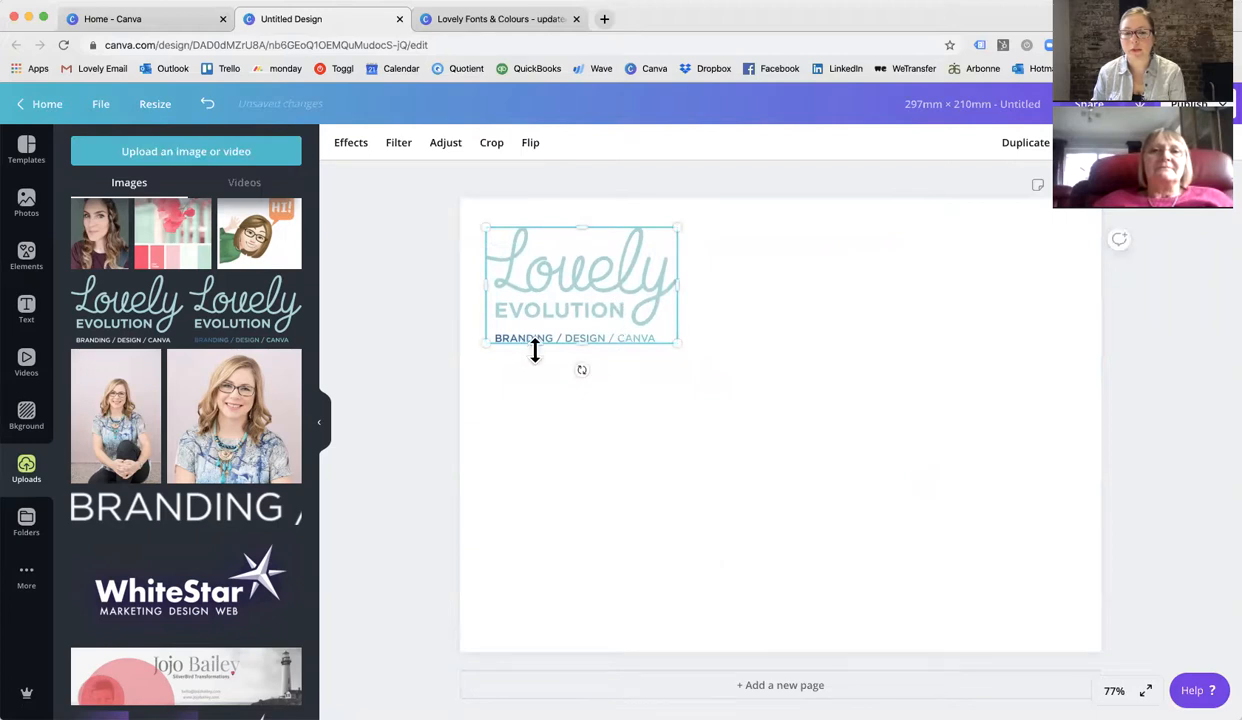
left_click_drag(676, 346, 640, 319)
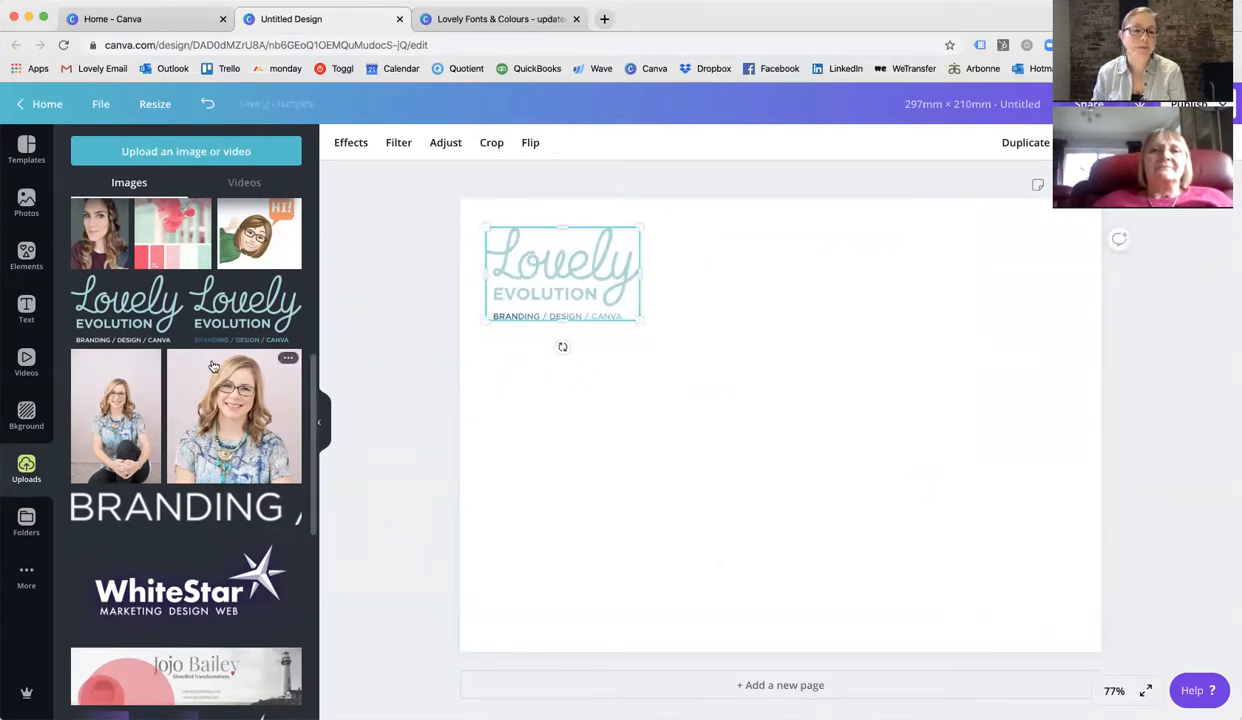
Add a second Lovely Evolution logo from the uploads, shrink it and place it beside the first.
left_click(105, 298)
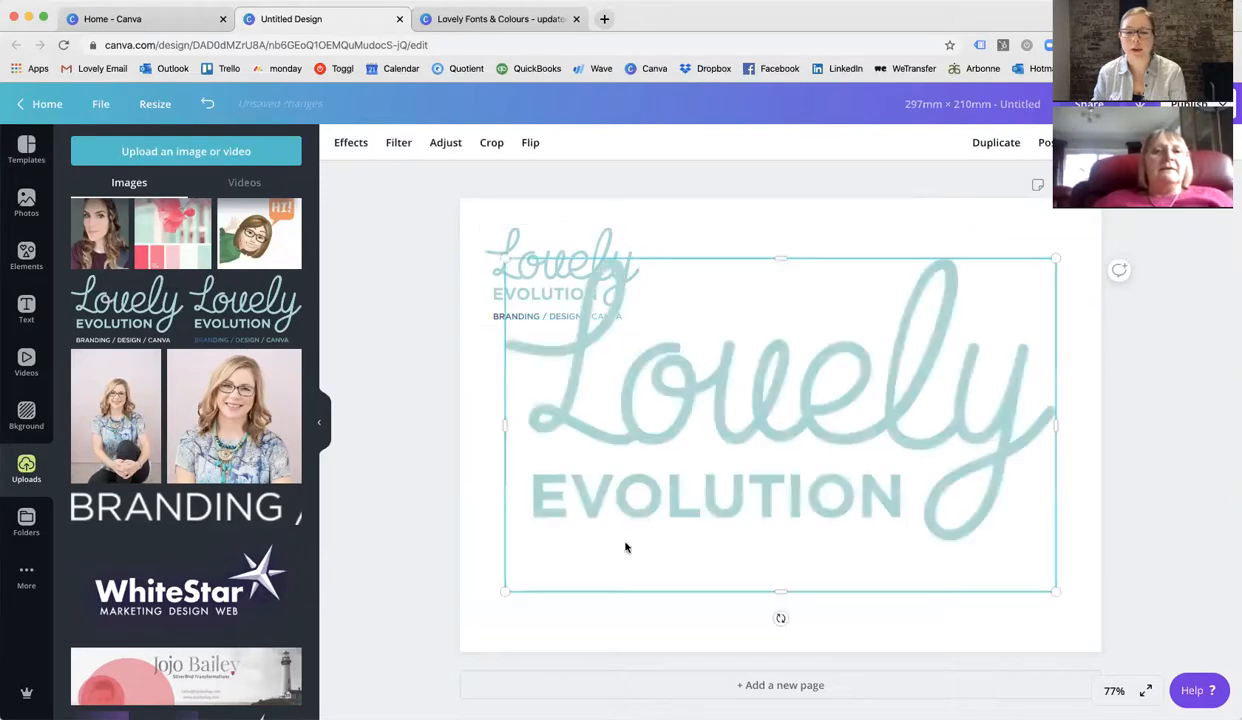
left_click_drag(504, 590, 771, 424)
left_click_drag(880, 400, 802, 359)
Browse through the uploaded images looking for another version of the logo.
scroll(166, 551, "down", 10)
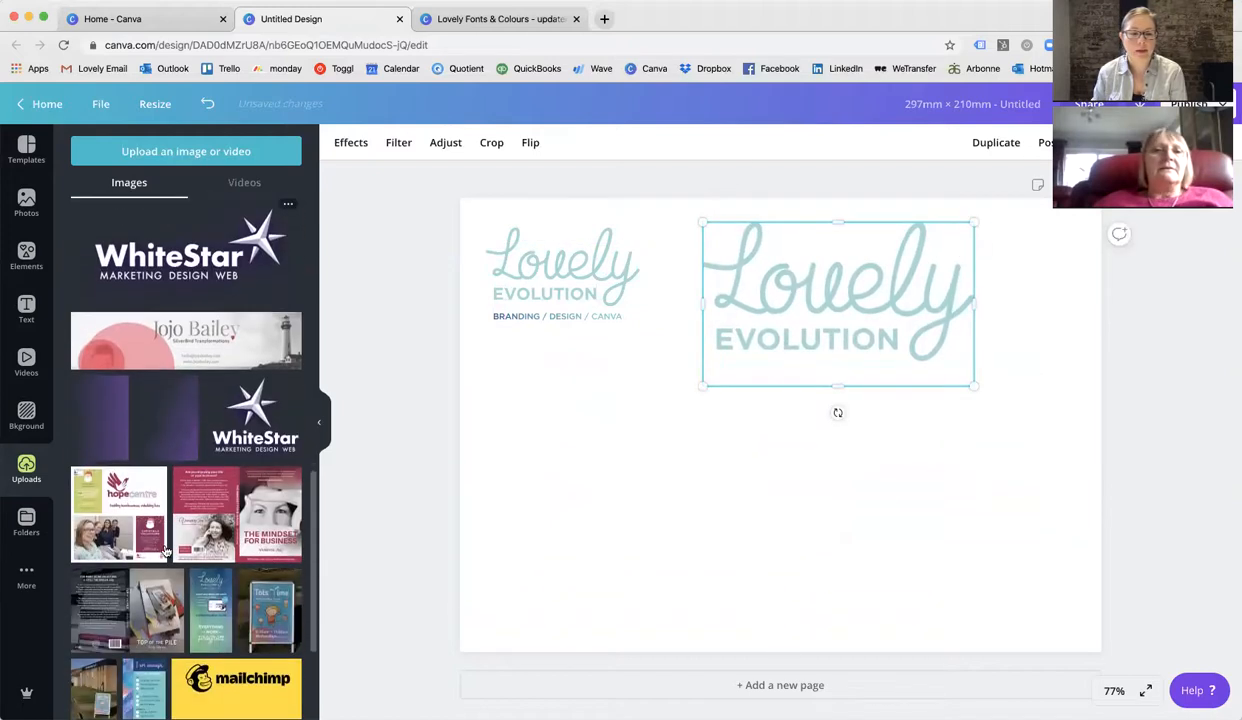
scroll(166, 551, "down", 10)
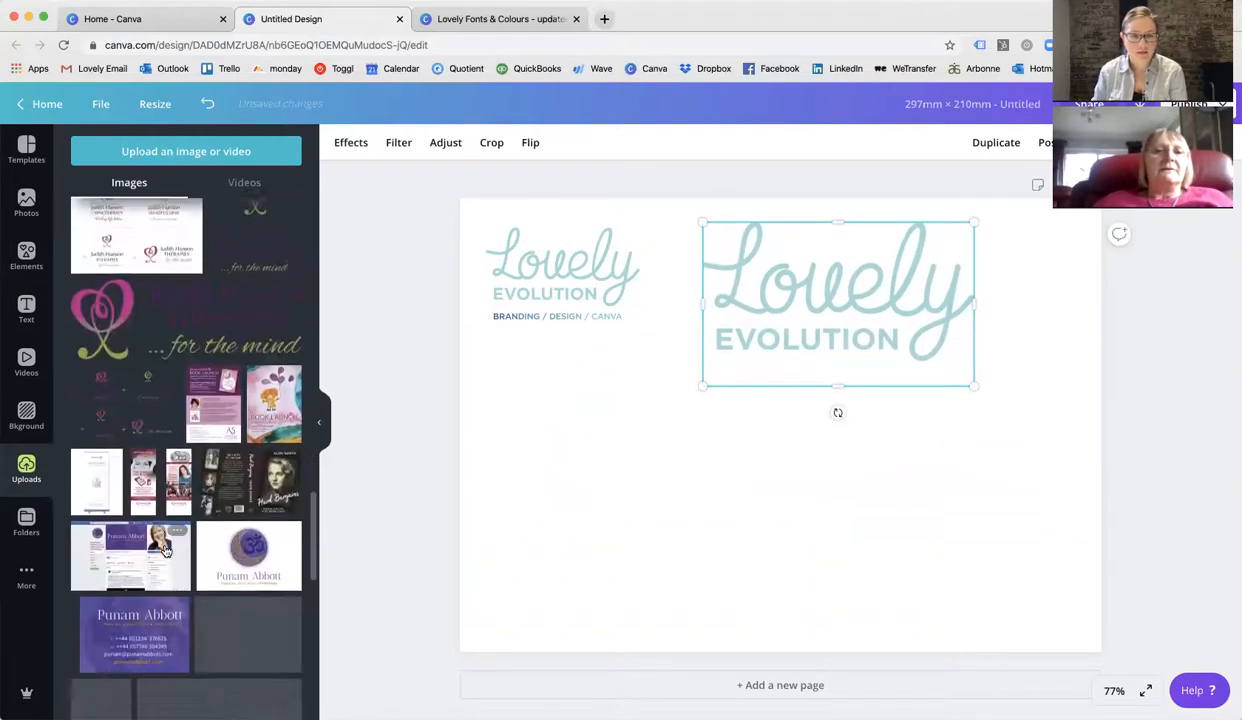
scroll(166, 551, "down", 10)
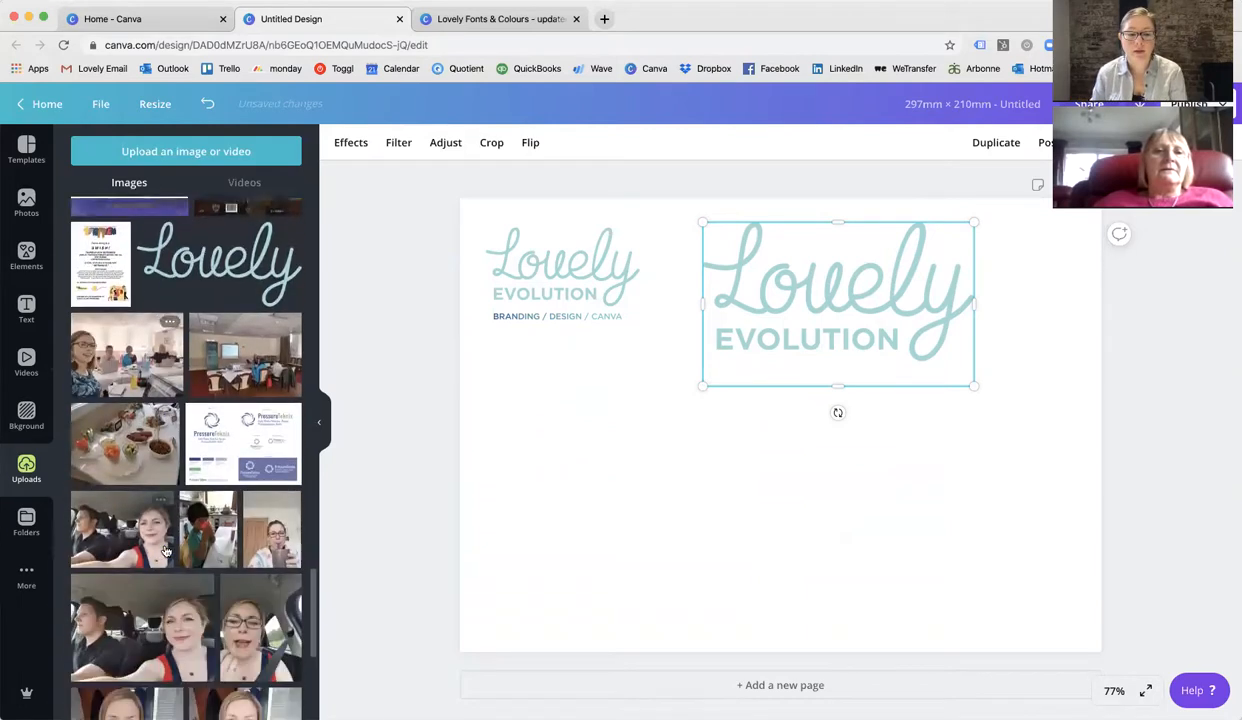
scroll(166, 551, "down", 5)
scroll(166, 551, "up", 3)
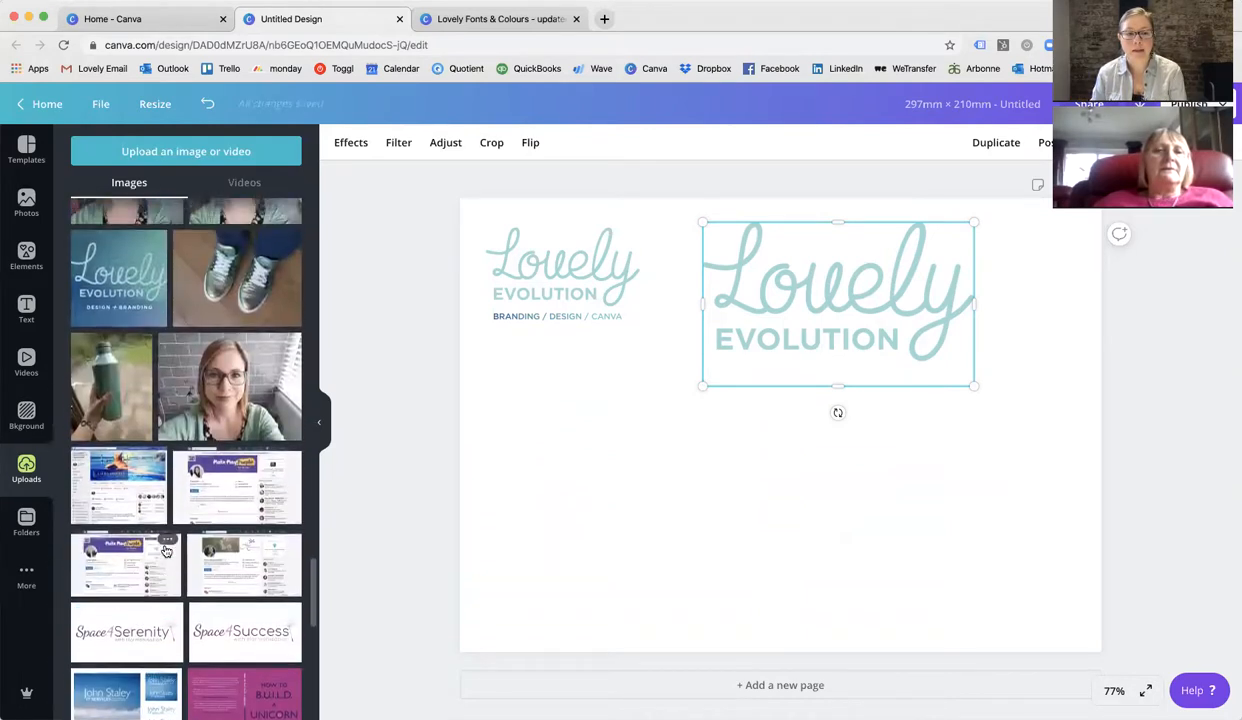
scroll(166, 551, "down", 6)
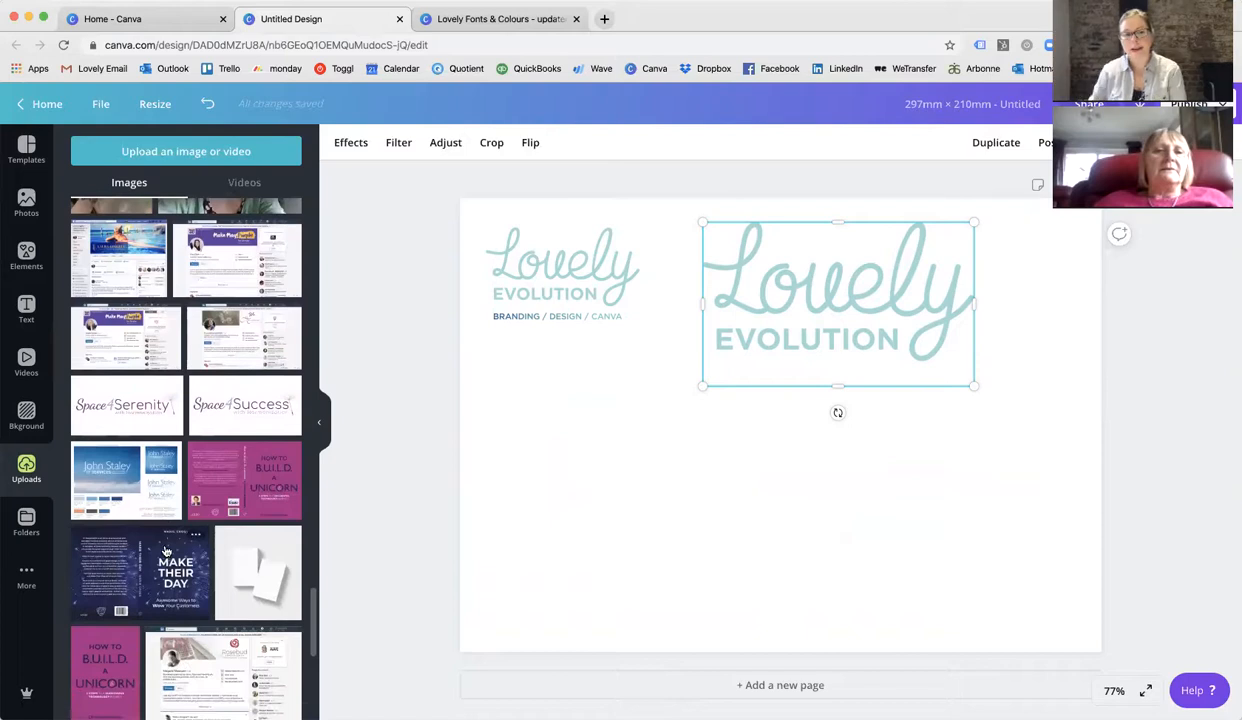
scroll(166, 561, "down", 10)
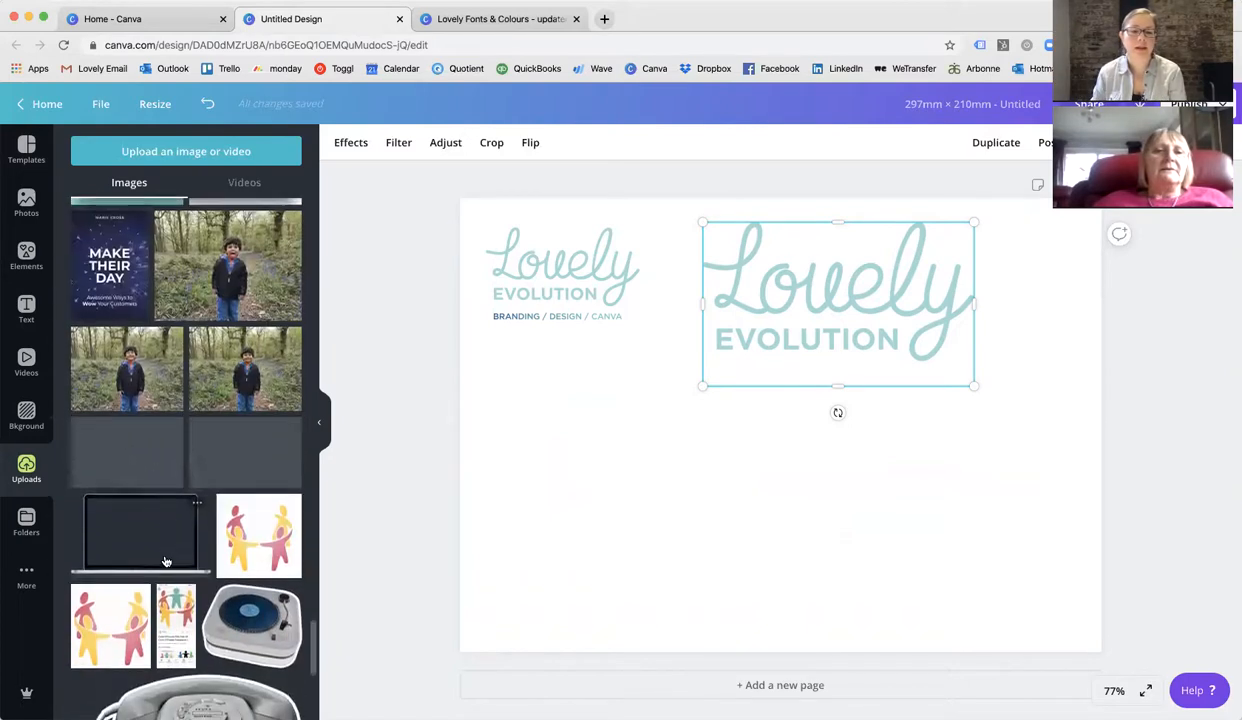
scroll(166, 561, "down", 10)
scroll(166, 561, "up", 5)
scroll(166, 561, "up", 10)
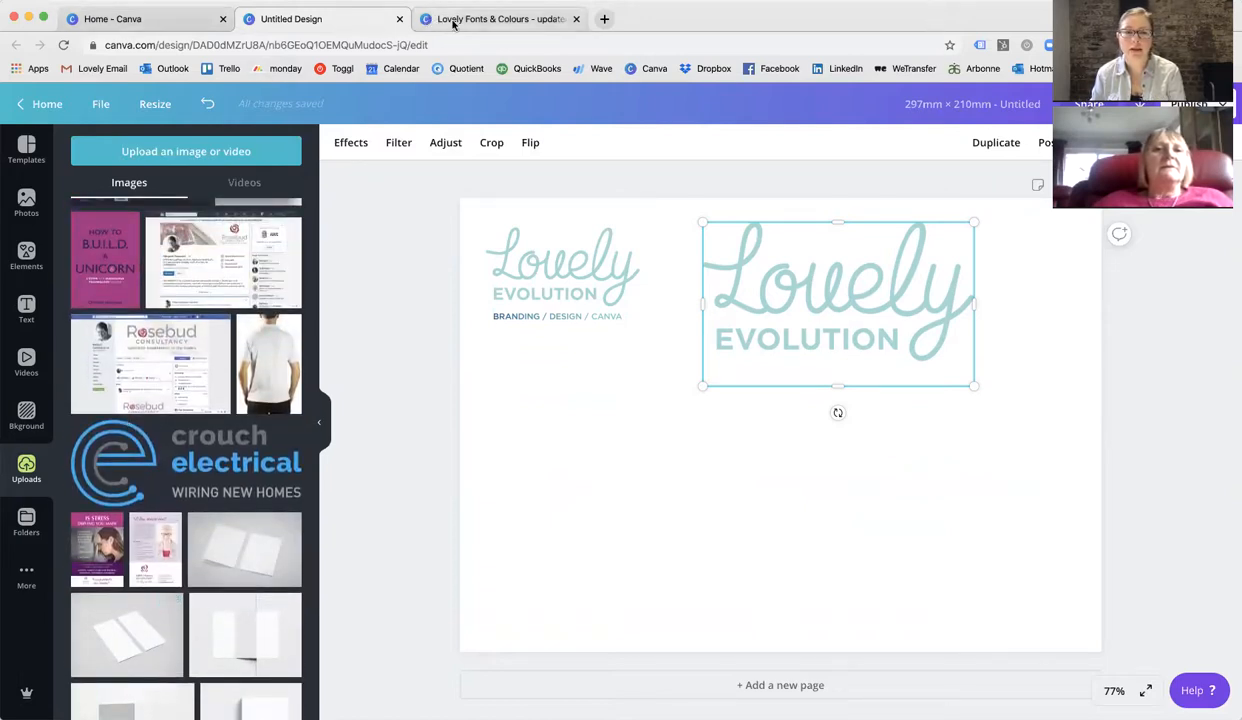
Copy the blue-background logo image from the Lovely Fonts & Colours design and paste it into the new design.
left_click(495, 18)
left_click(382, 229)
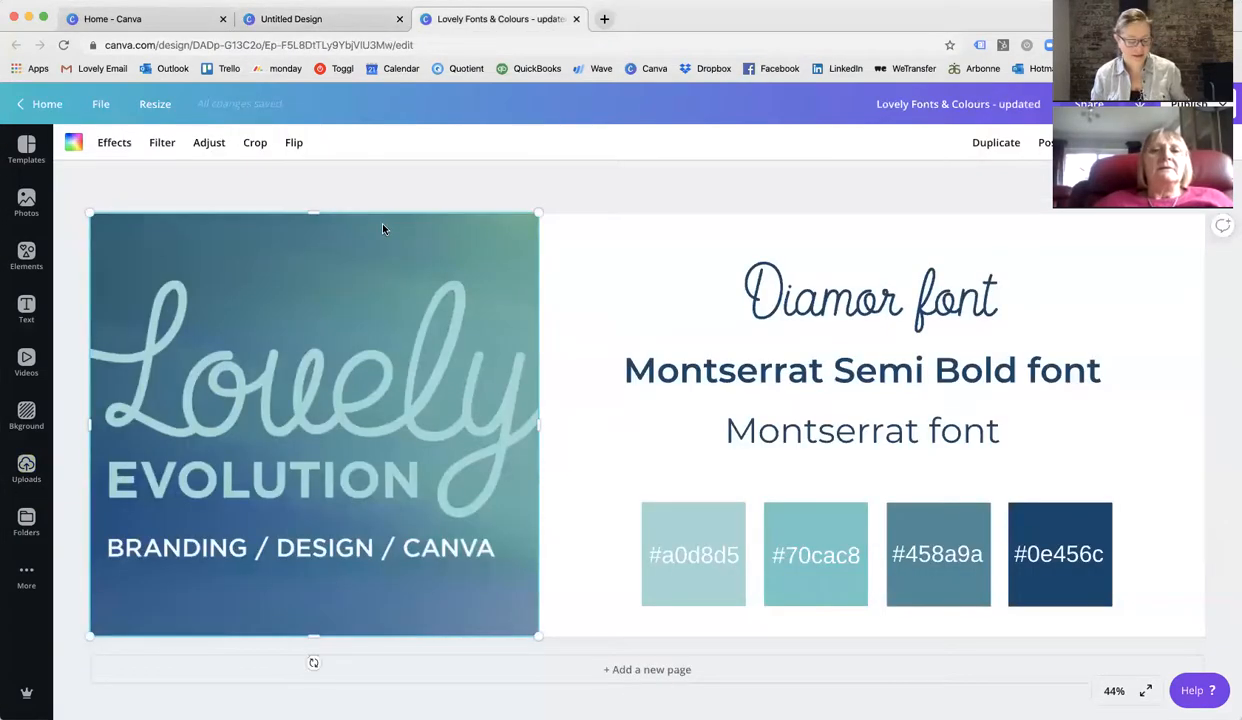
left_click(288, 22)
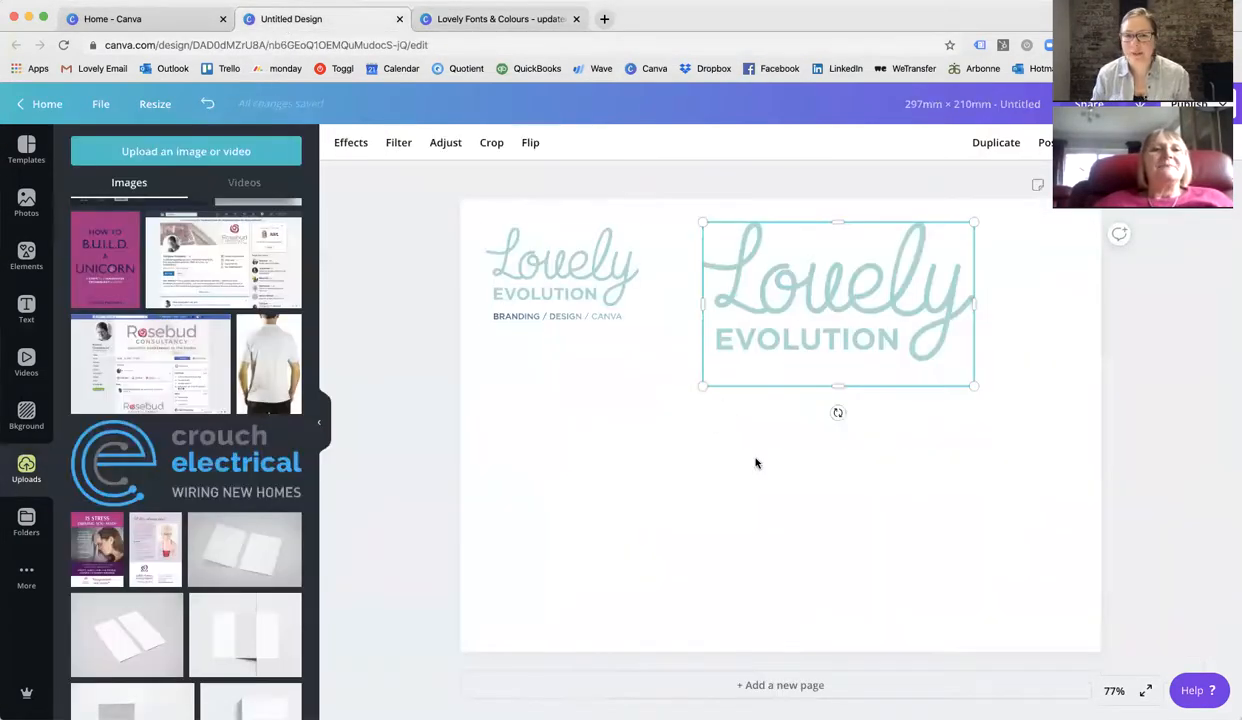
key("super+v")
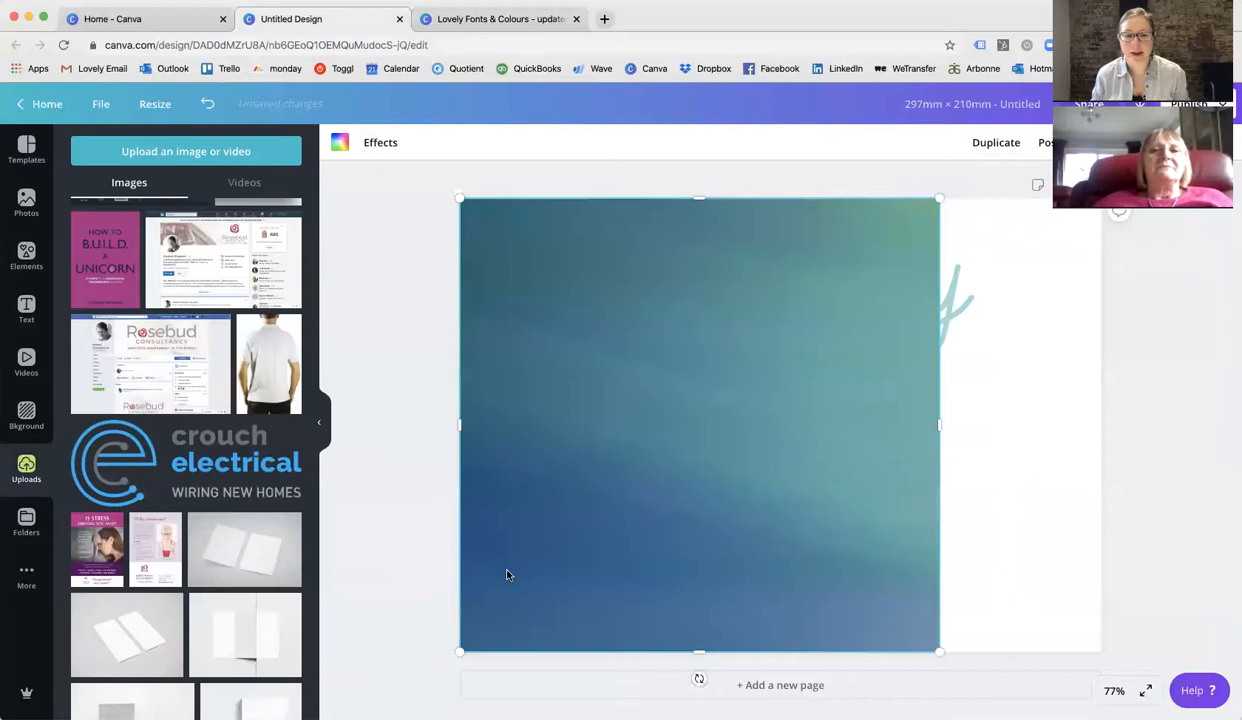
Shrink the pasted blue image to about half the page height and send it backward behind the second logo.
left_click_drag(458, 653, 665, 454)
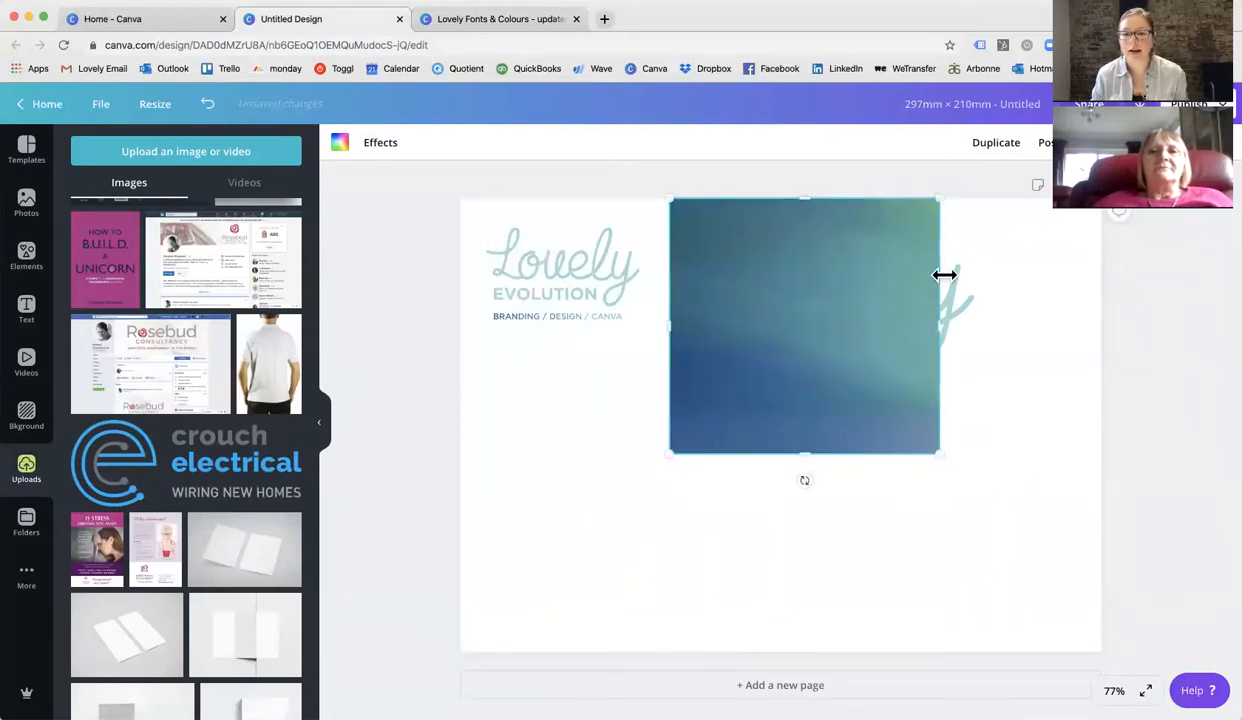
left_click(1045, 143)
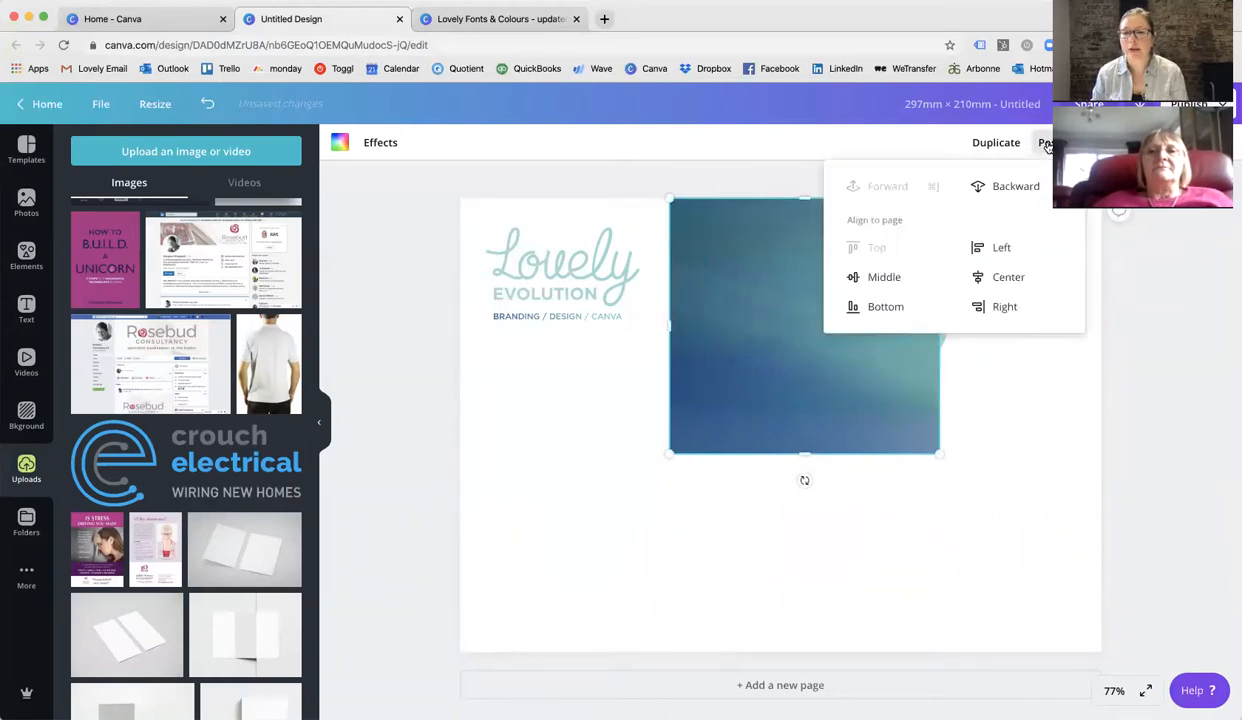
left_click(998, 192)
left_click(845, 516)
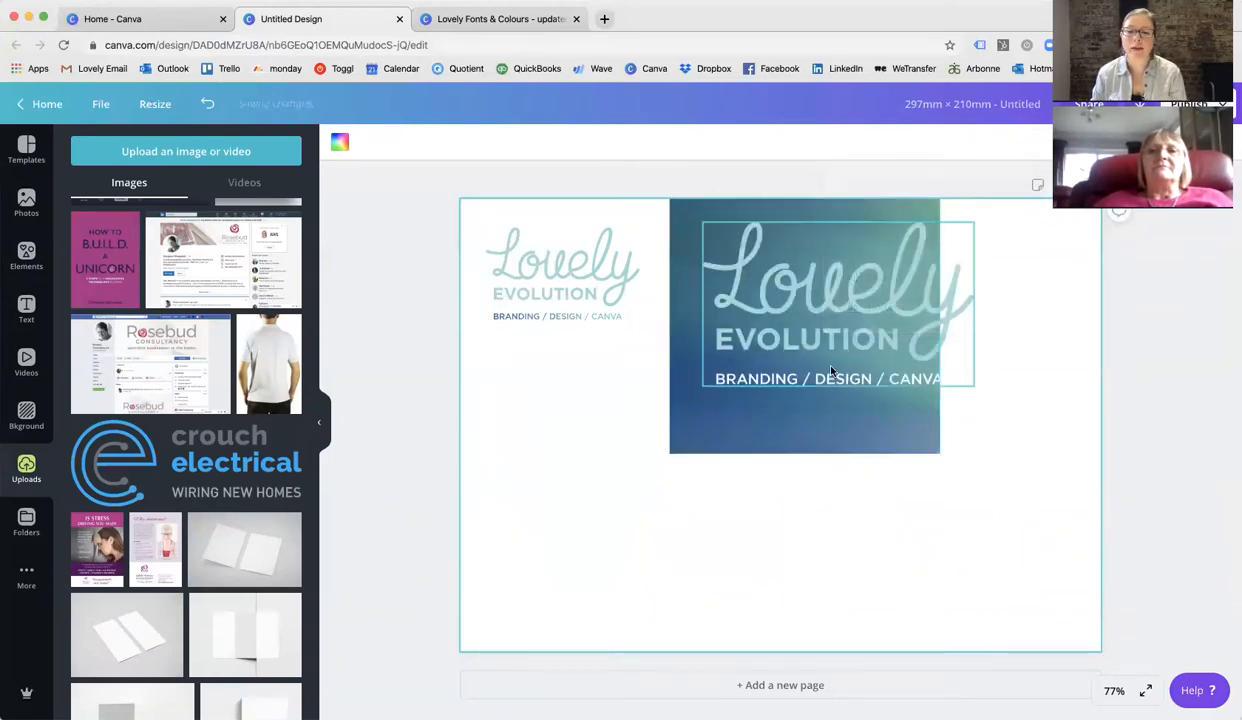
Resize the second logo and the blue background image so the logo sits inside it.
left_click(805, 354)
left_click_drag(970, 390, 882, 293)
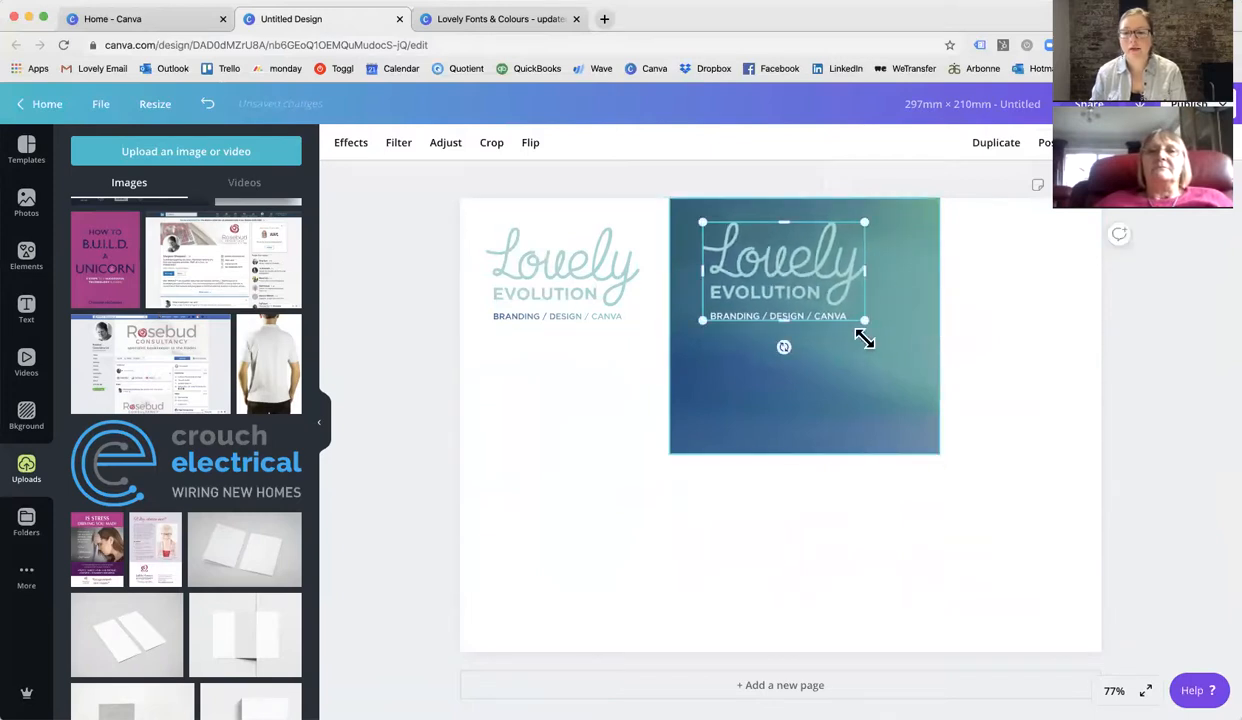
left_click(862, 385)
left_click_drag(938, 455, 903, 390)
left_click(812, 475)
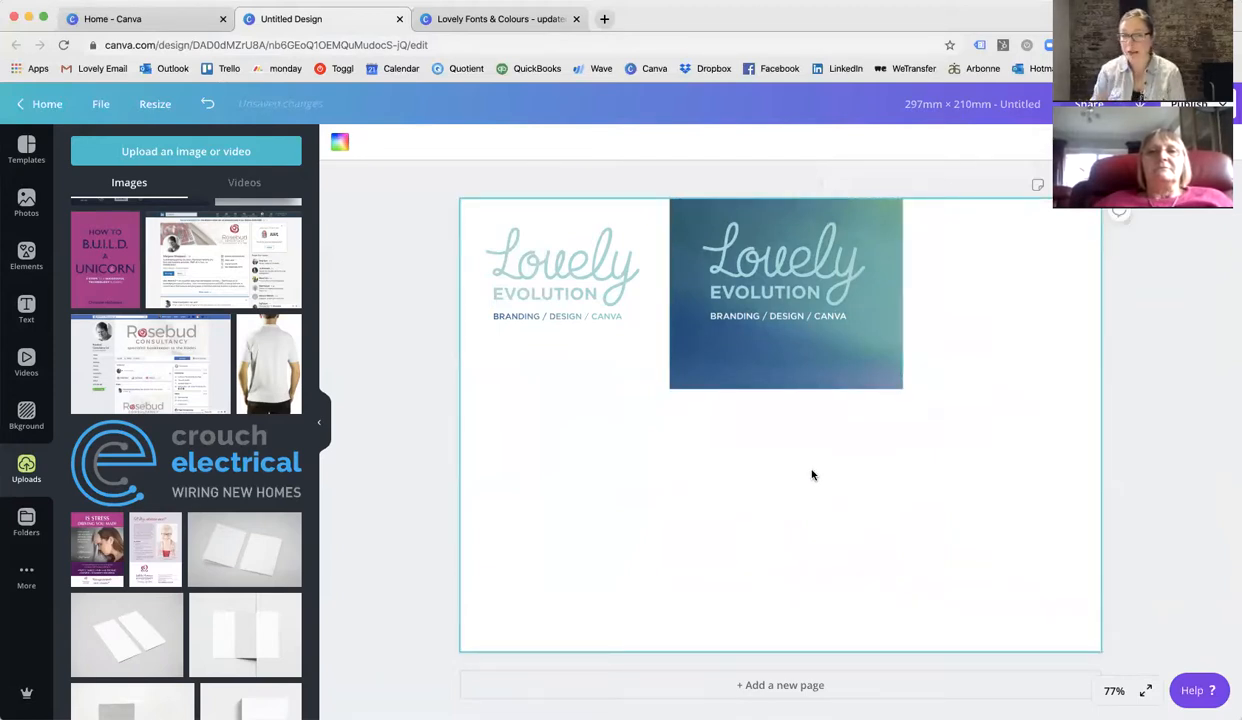
Crop the blue background image's top and bottom edges to frame the logo, undoing an accidental move.
left_click_drag(807, 377, 811, 345)
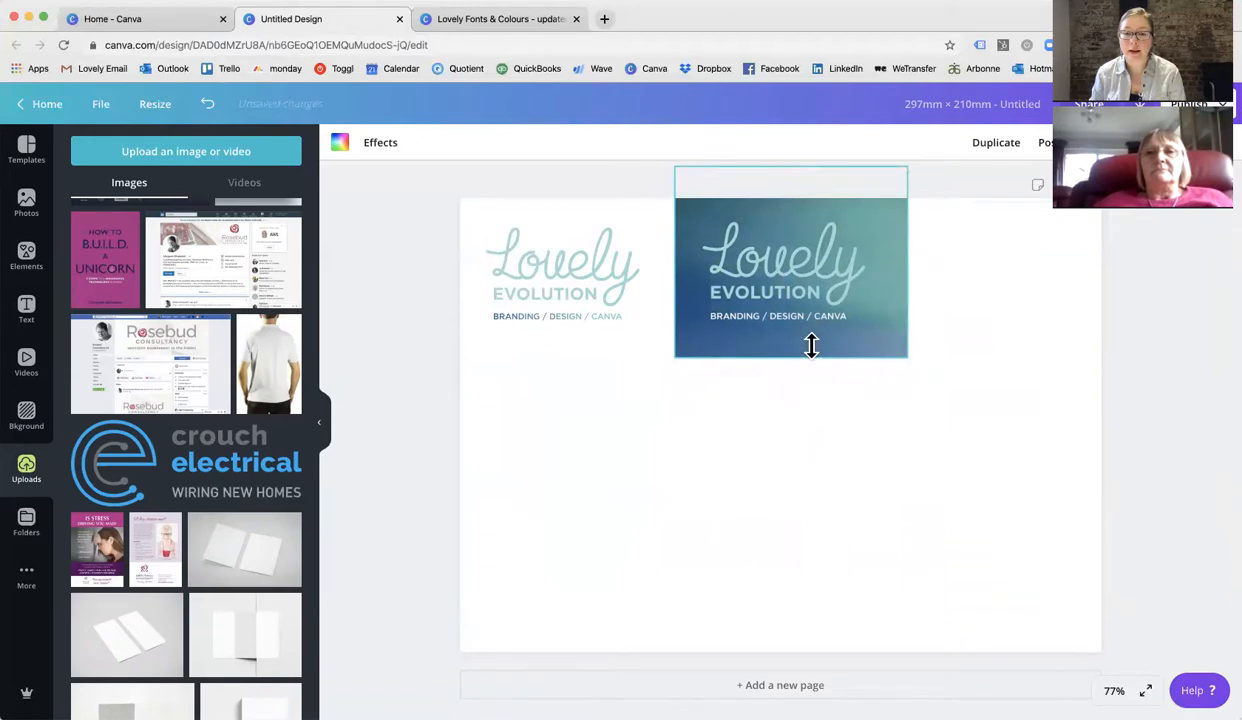
left_click_drag(790, 166, 790, 198)
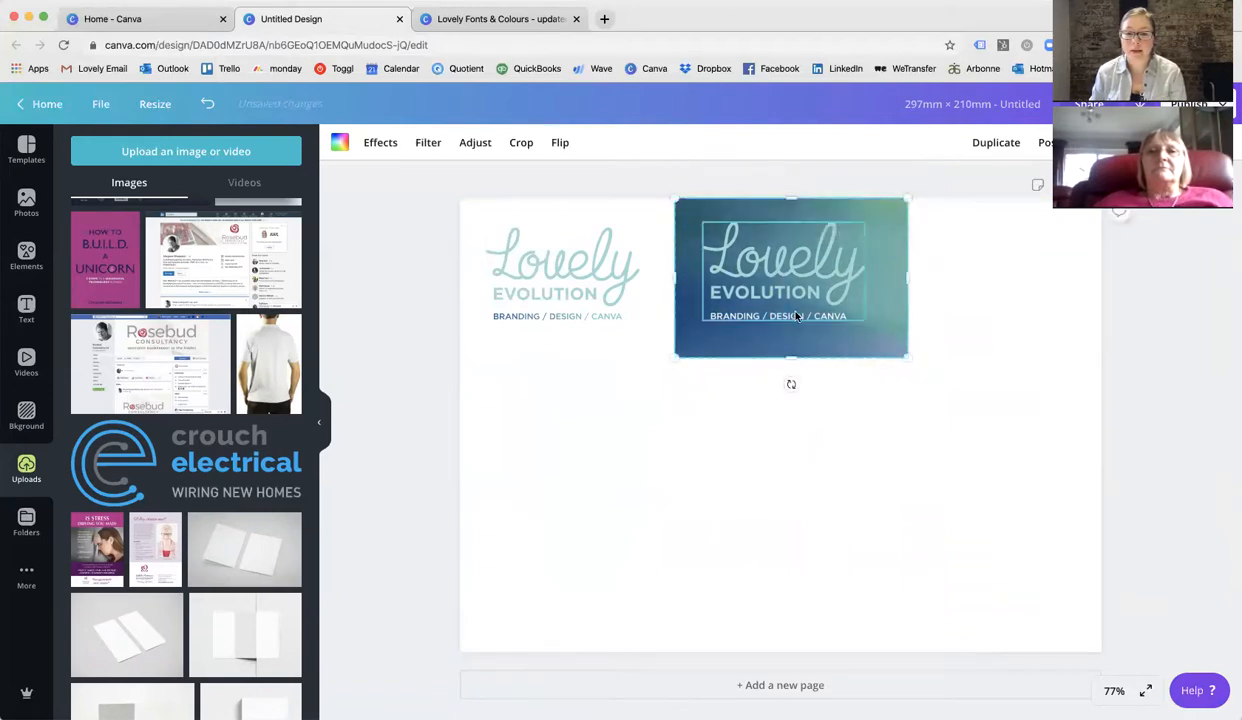
left_click_drag(801, 313, 808, 323)
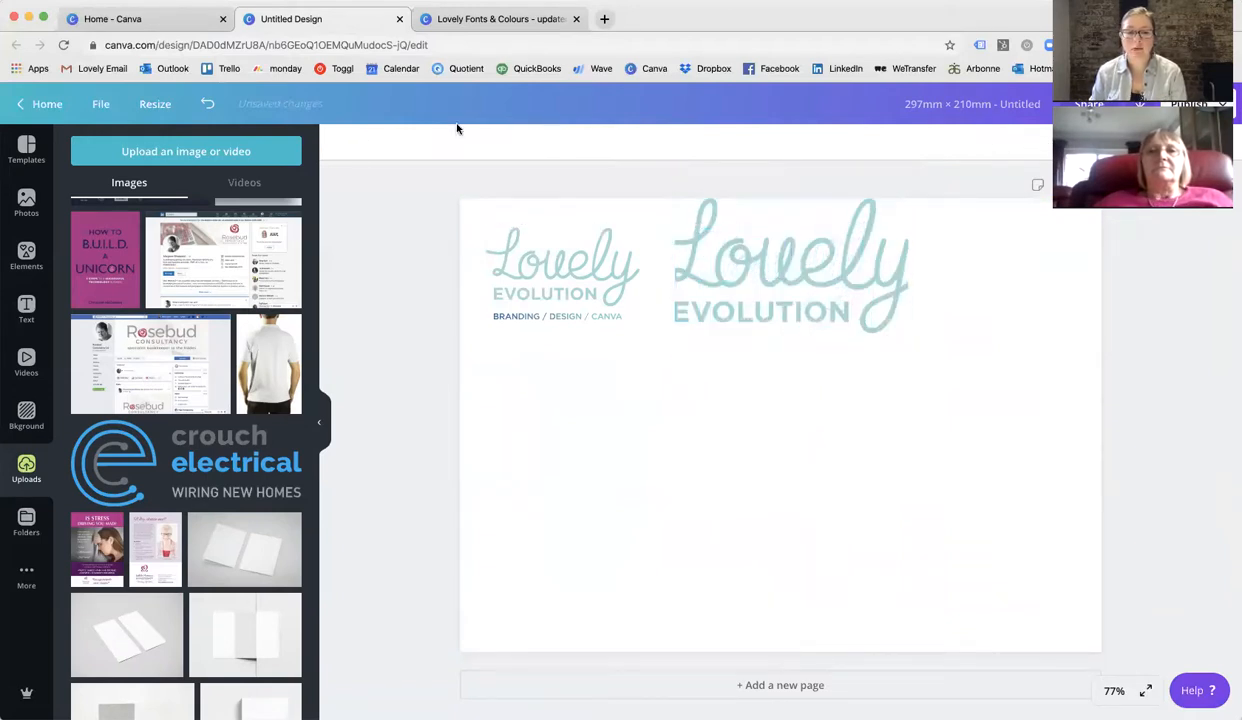
left_click(207, 103)
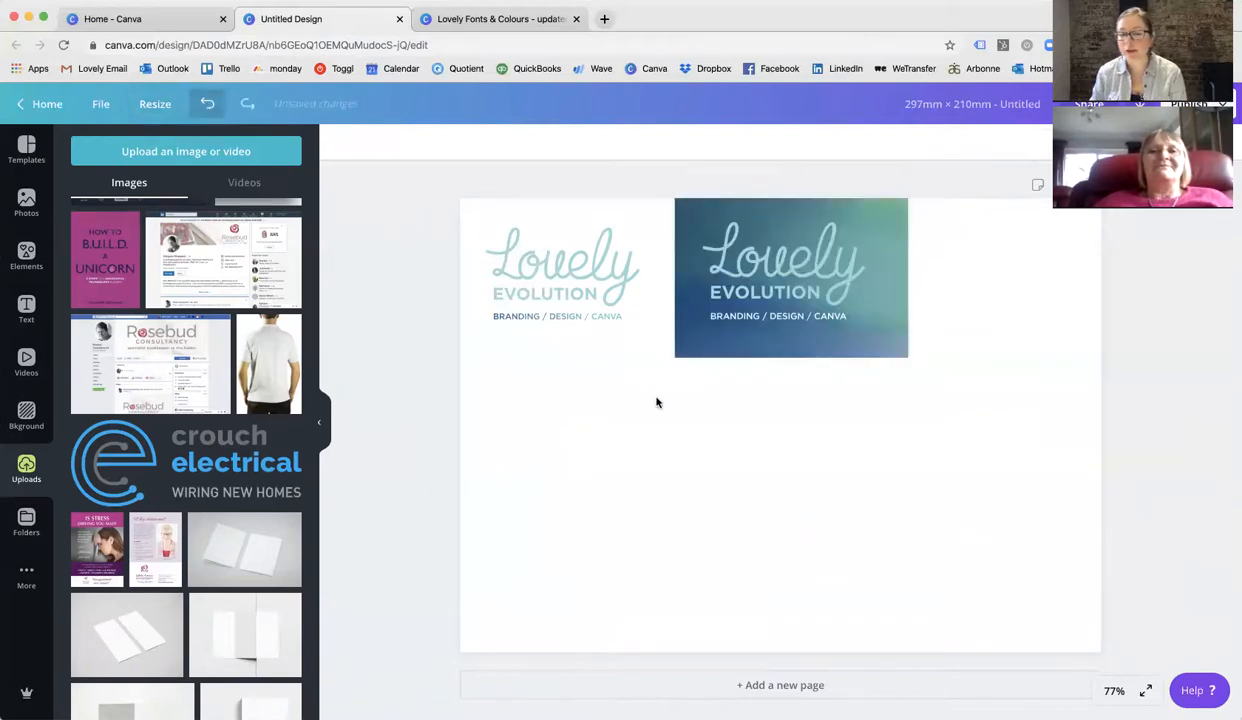
left_click(725, 490)
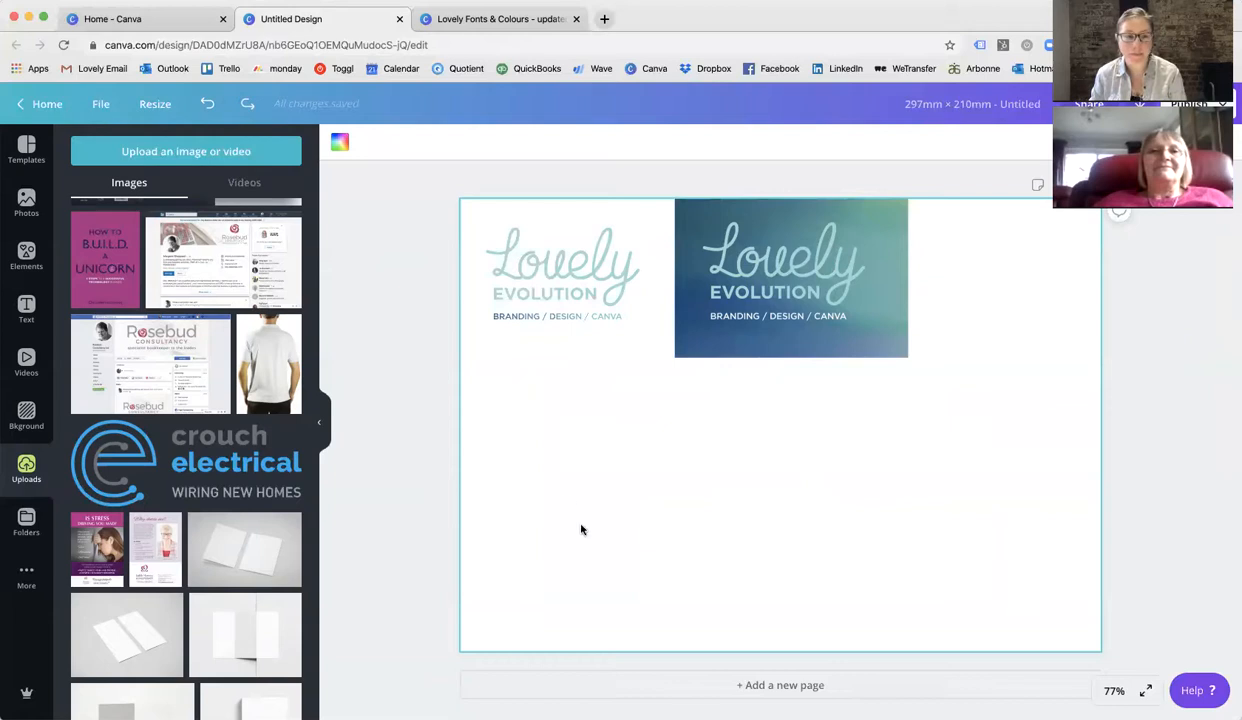
Add a heading text box and change its text to "Heading text - Montserrat Extra Bold".
left_click(27, 304)
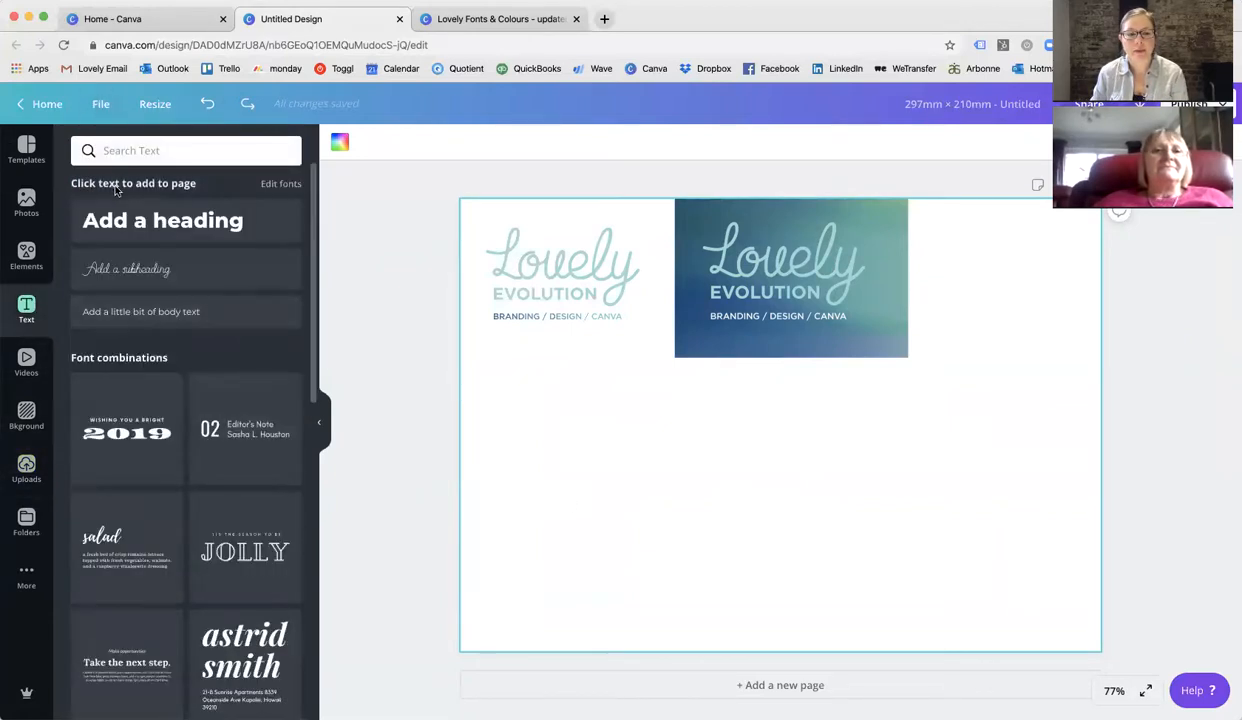
left_click(158, 221)
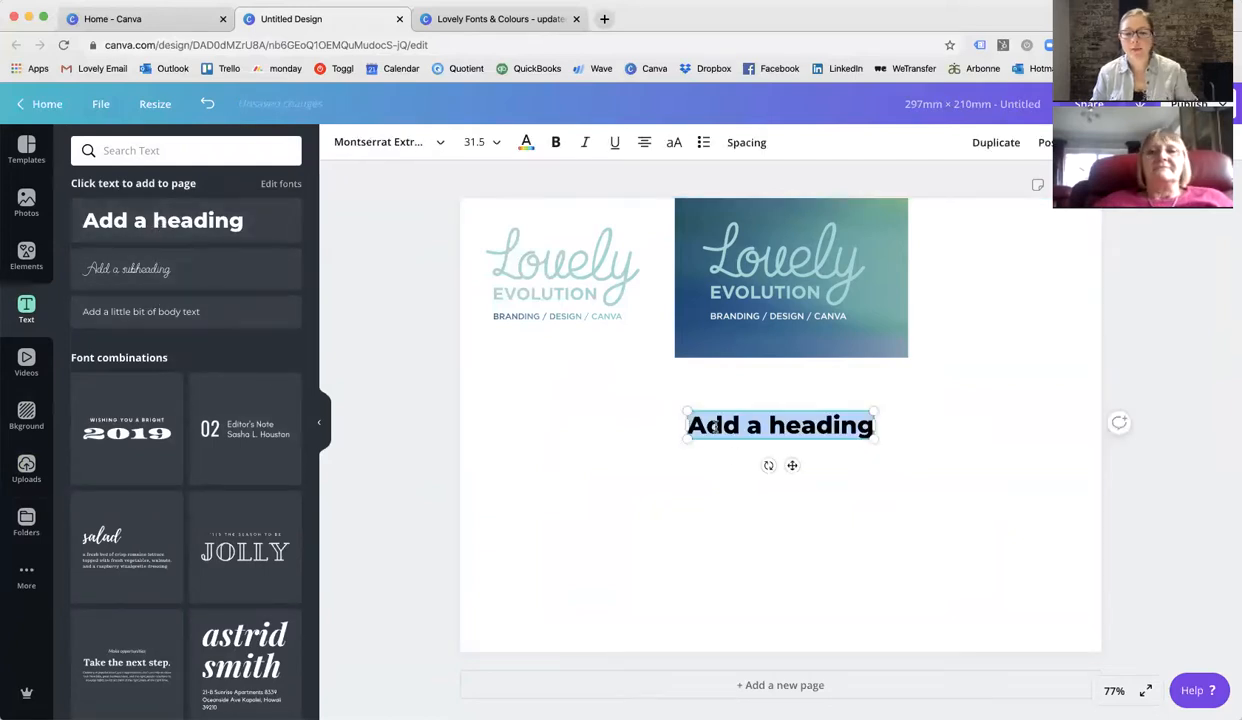
left_click_drag(716, 428, 705, 413)
left_click(758, 425)
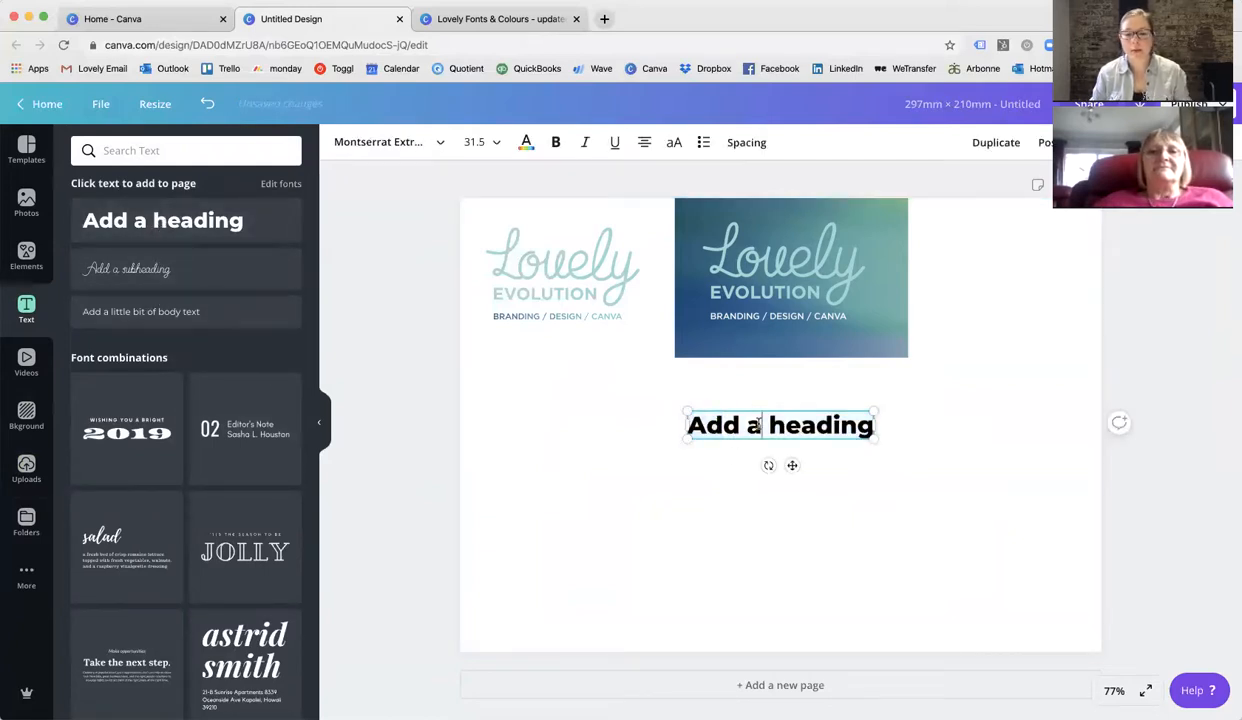
triple_click(757, 425)
type("Head")
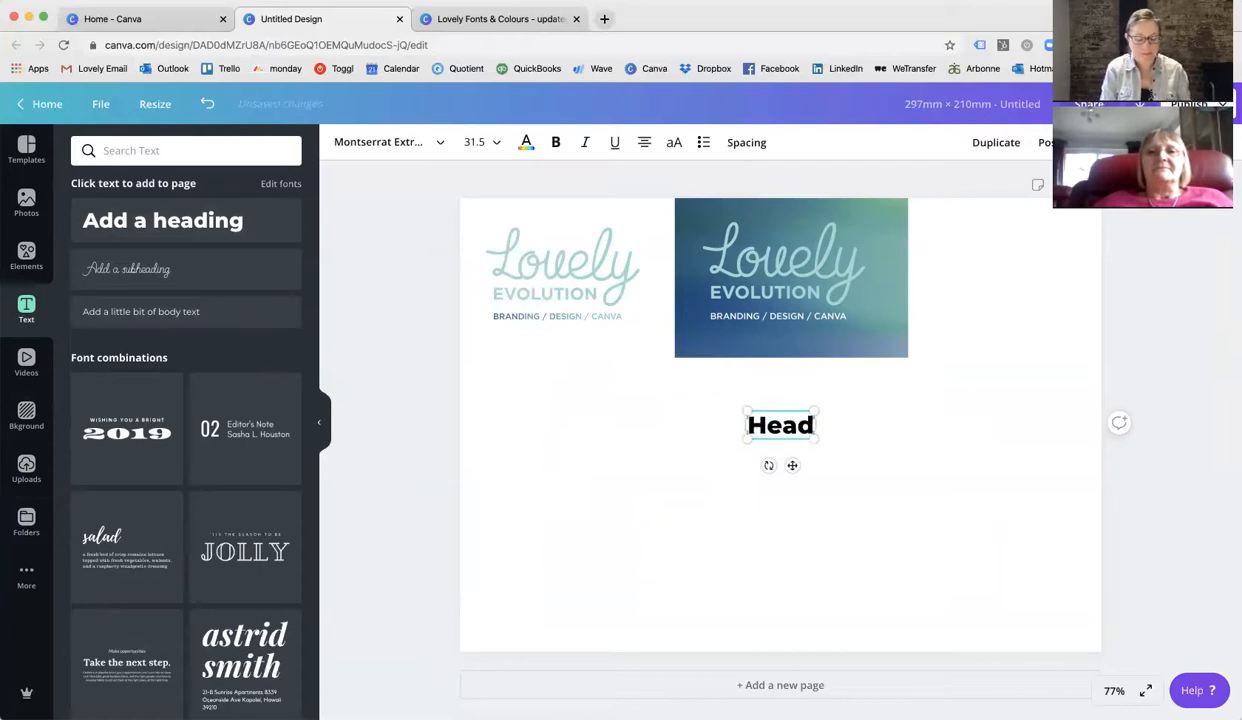
type("ing tesxt -")
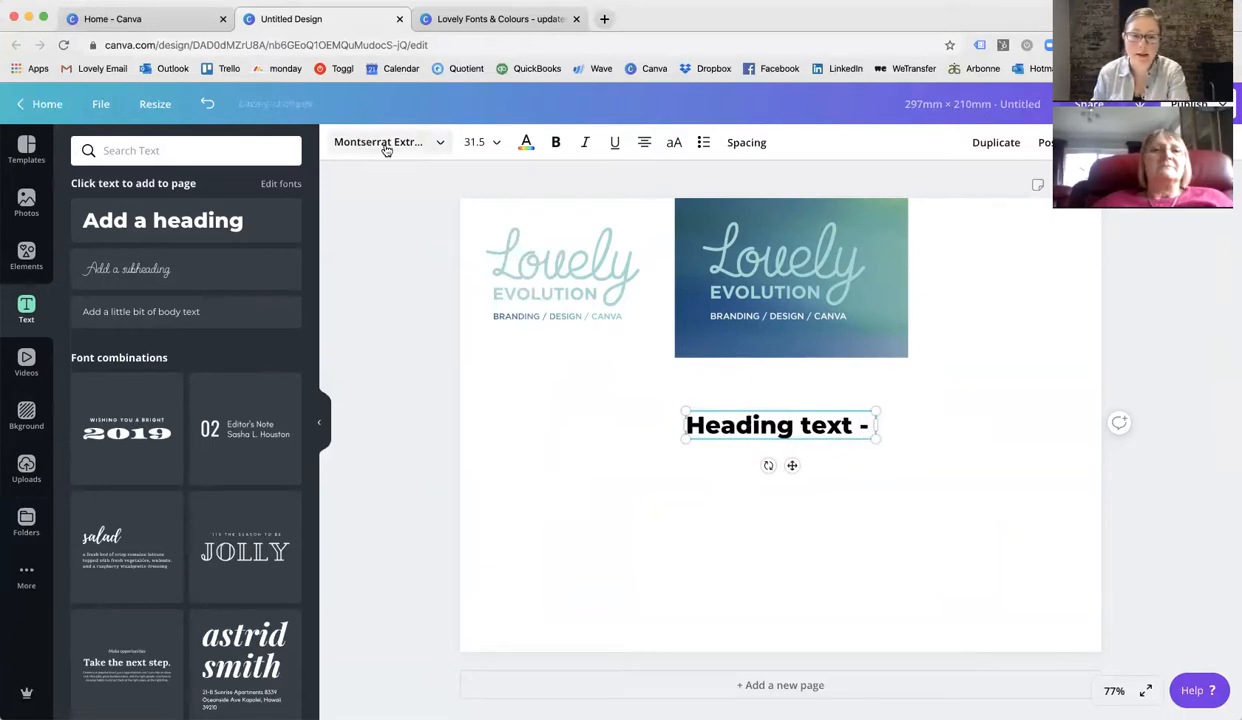
type(" Mont")
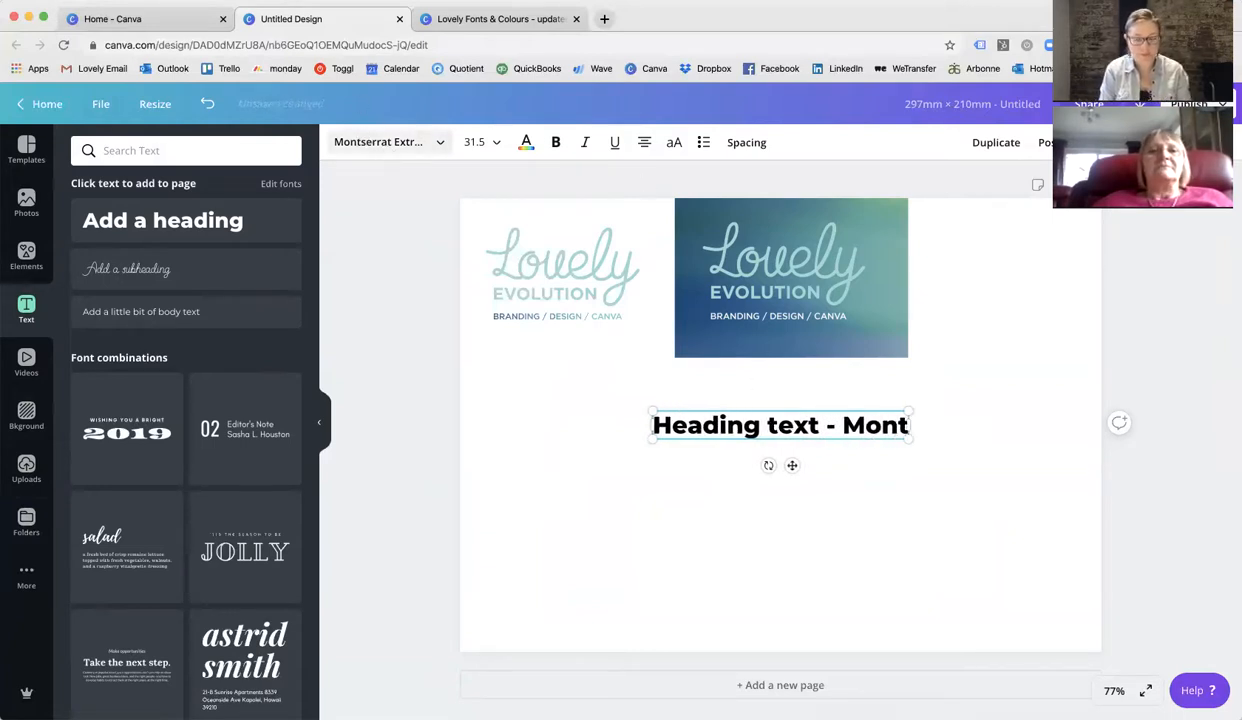
type("seee")
key("BackSpace")
key("BackSpace")
type("E")
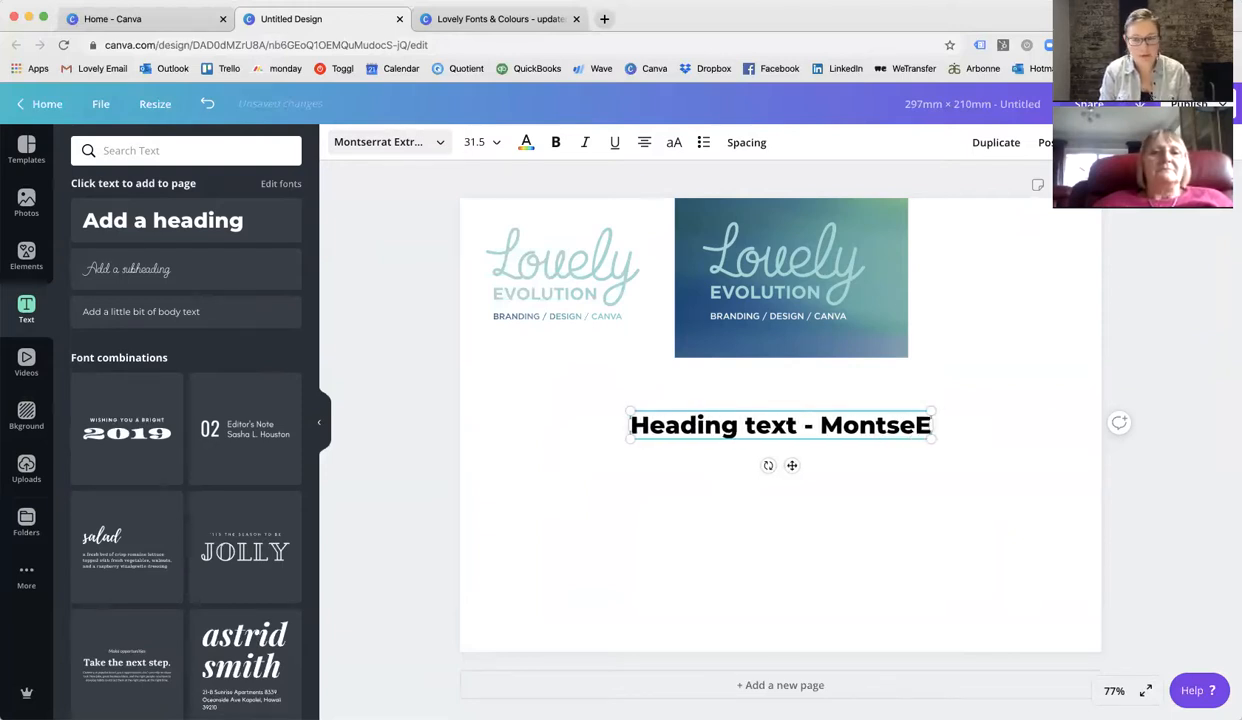
key("BackSpace")
key("BackSpace")
type("R")
key("BackSpace")
type("E")
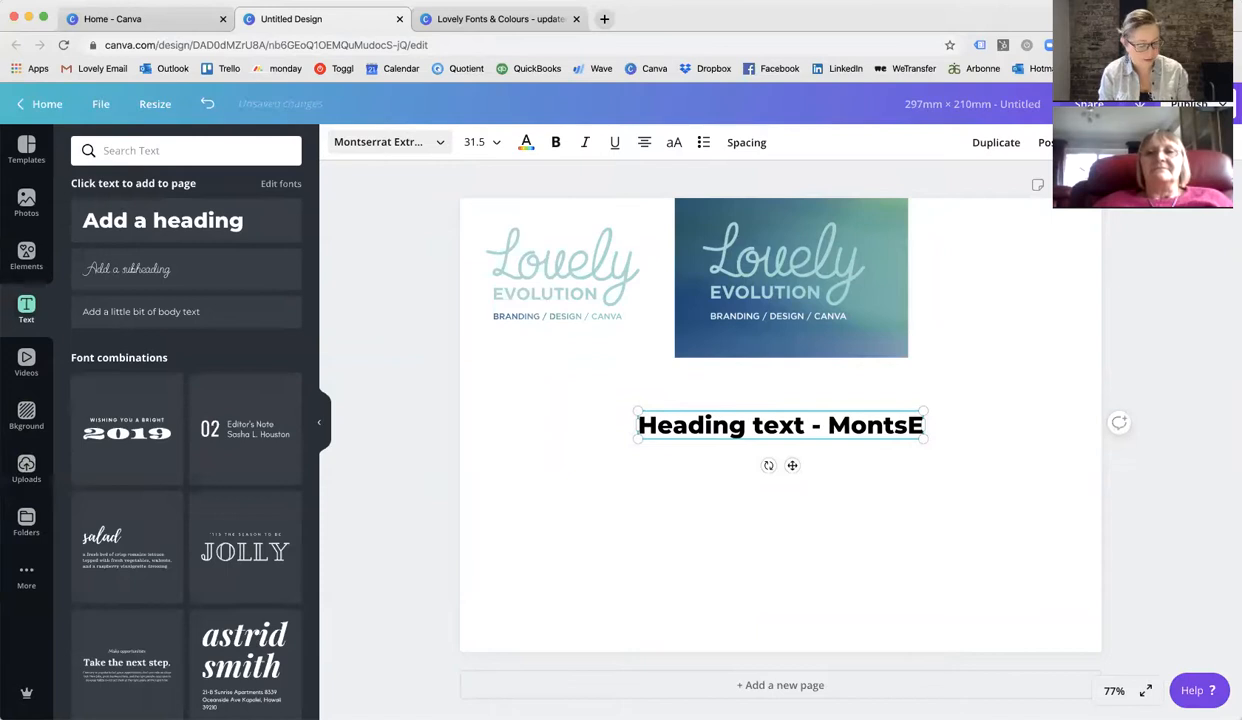
key("BackSpace")
type("errat Extra Bold")
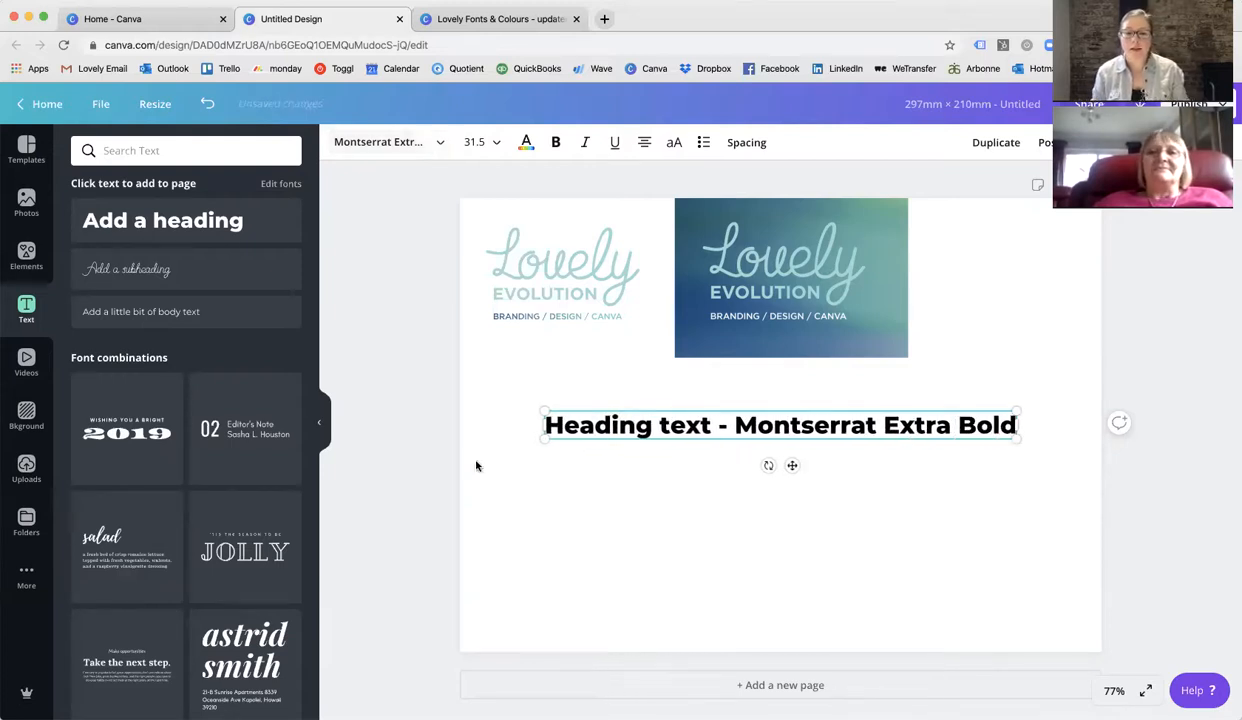
Move the heading under the logos at the left edge and duplicate it just beneath.
left_click(506, 473)
left_click_drag(563, 426, 510, 402)
left_click(535, 470)
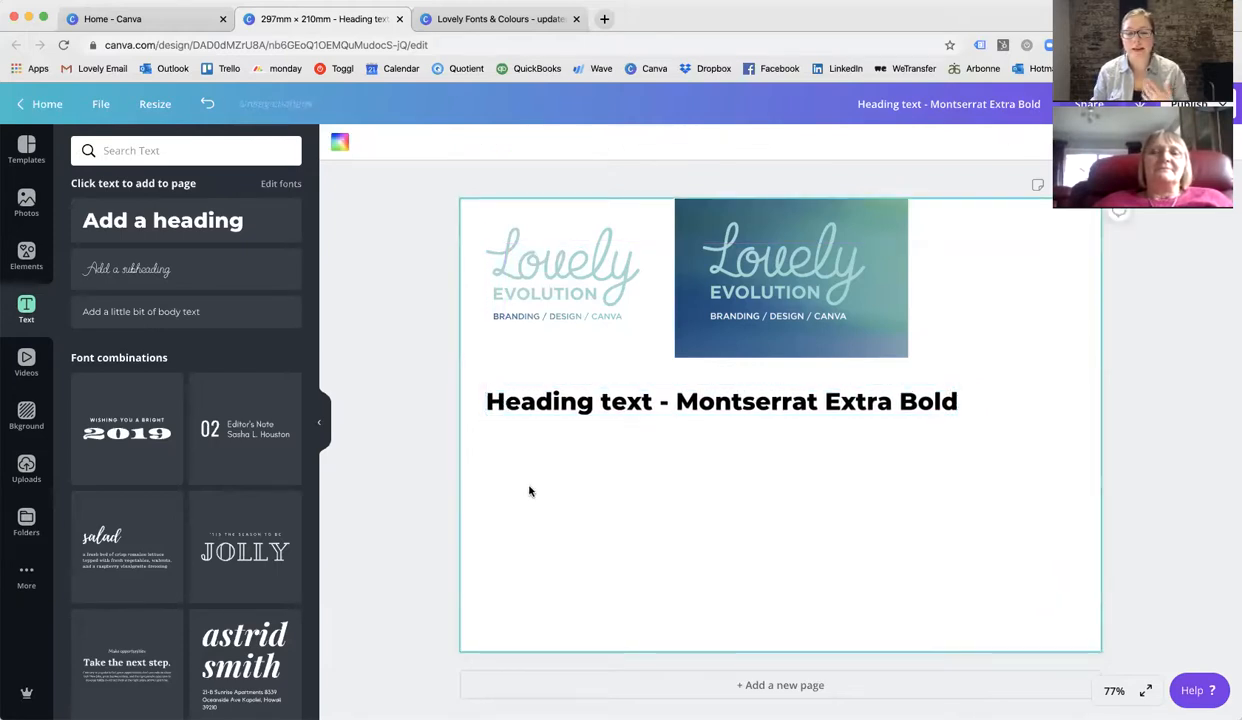
left_click(511, 403)
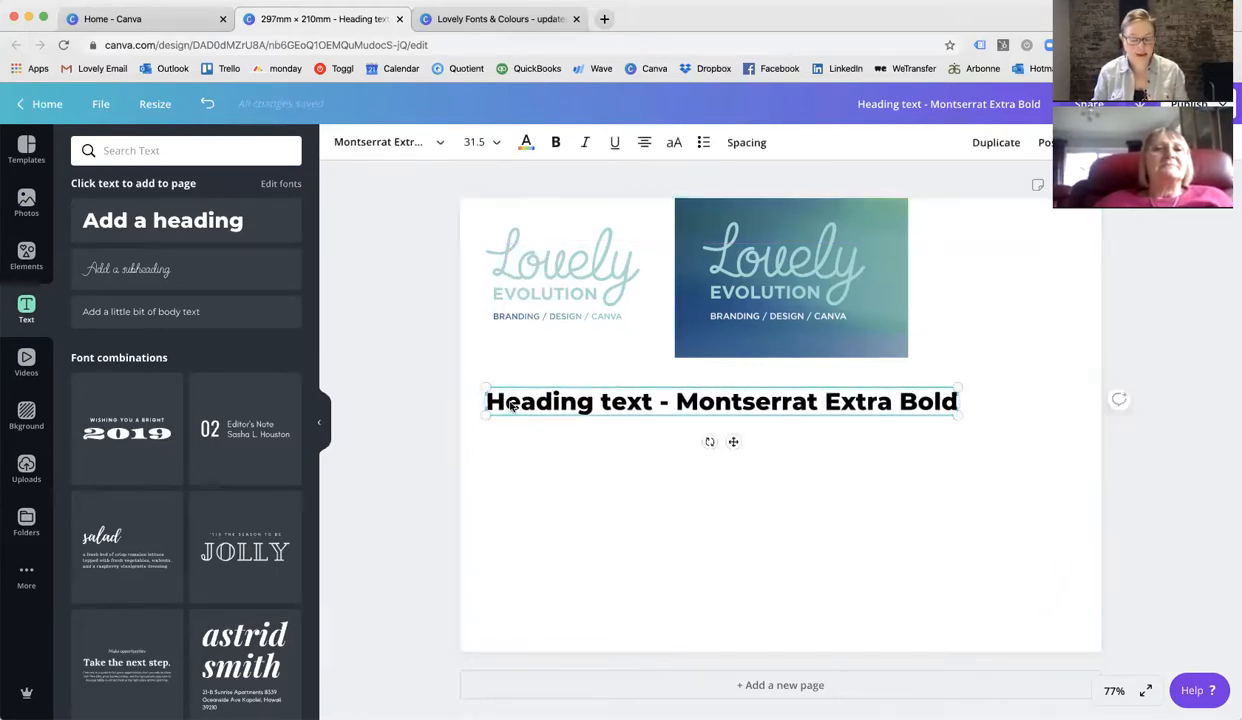
left_click_drag(552, 413, 556, 452)
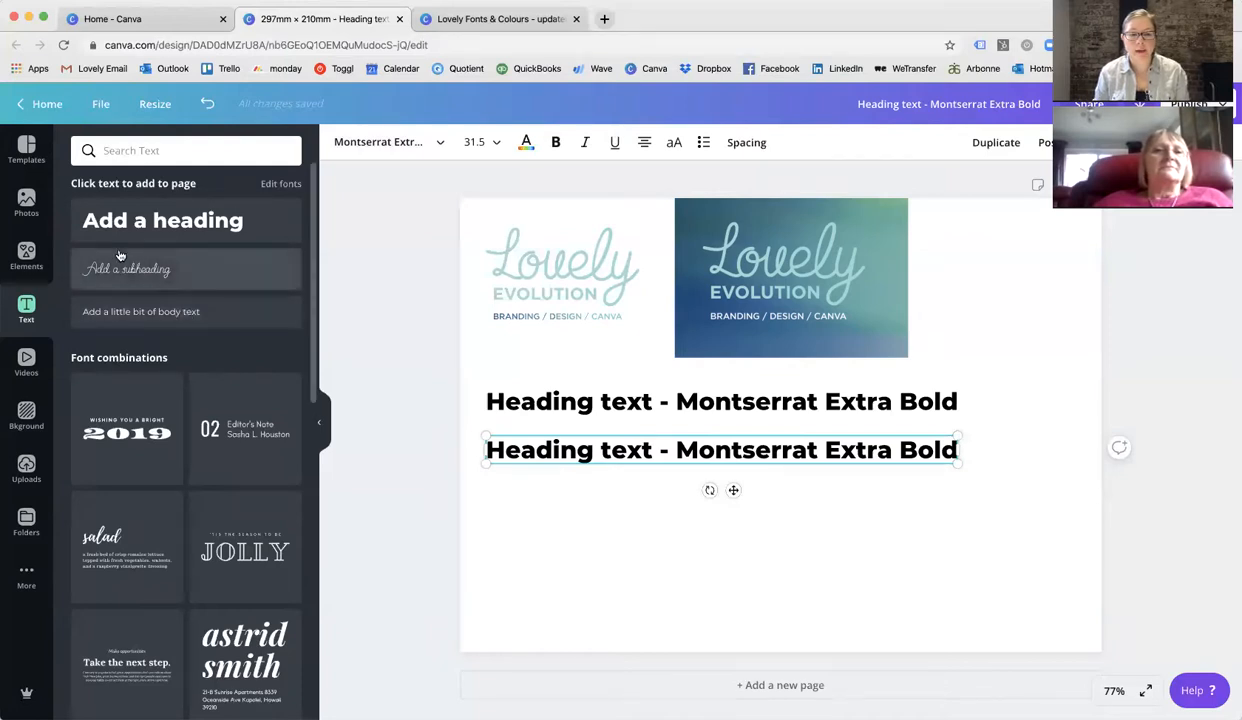
Open the Brand Kit in the home tab to review the brand fonts, then return to the design.
left_click(121, 19)
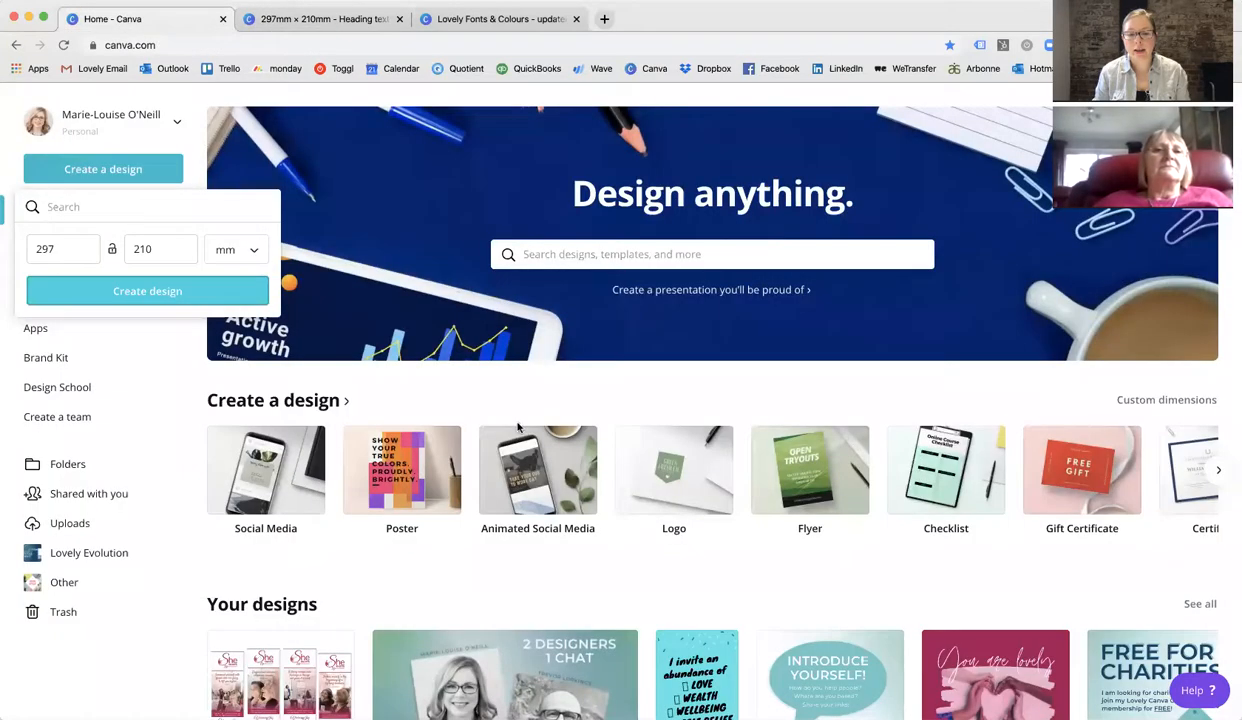
left_click(44, 357)
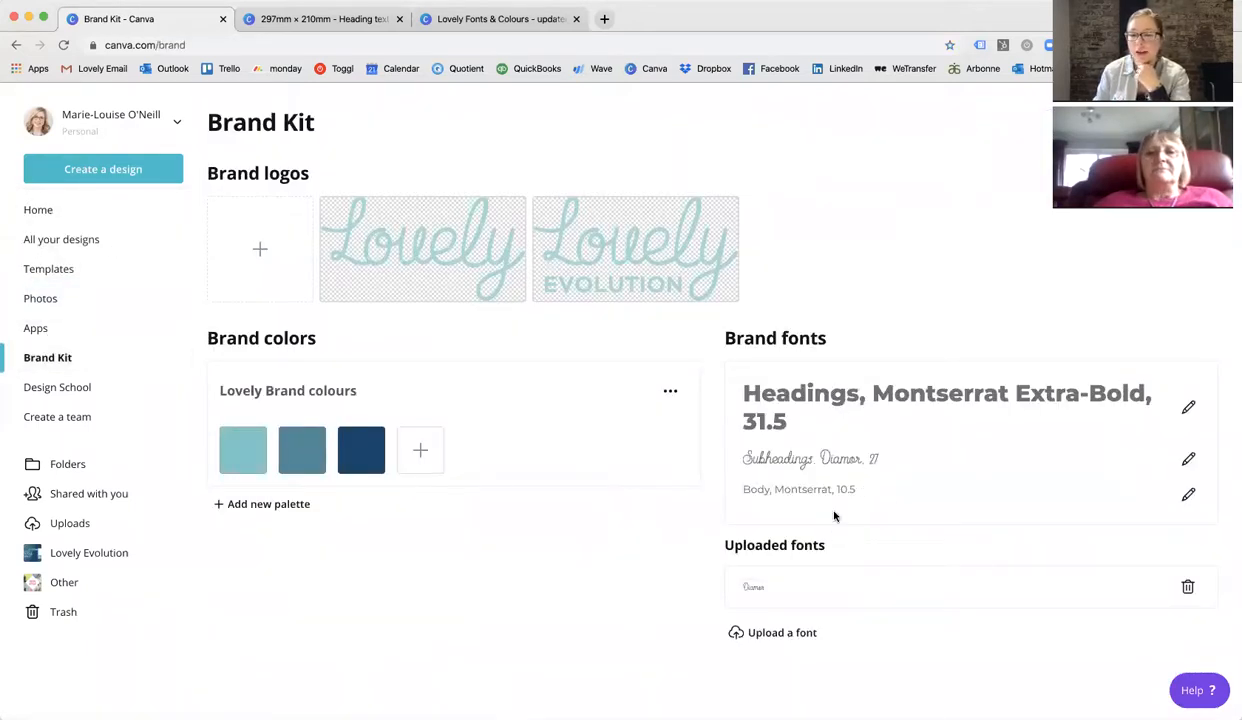
left_click(351, 18)
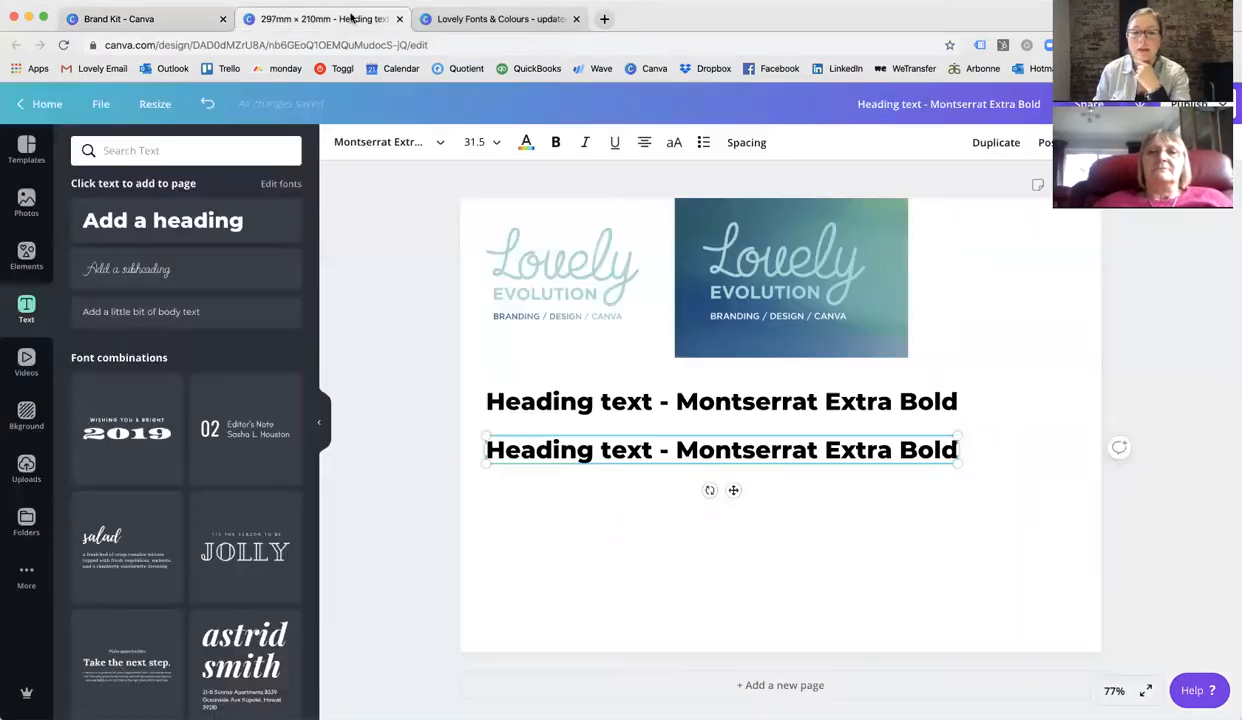
Add a subheading text box and change its text to "Subheading - Diamor".
left_click(145, 268)
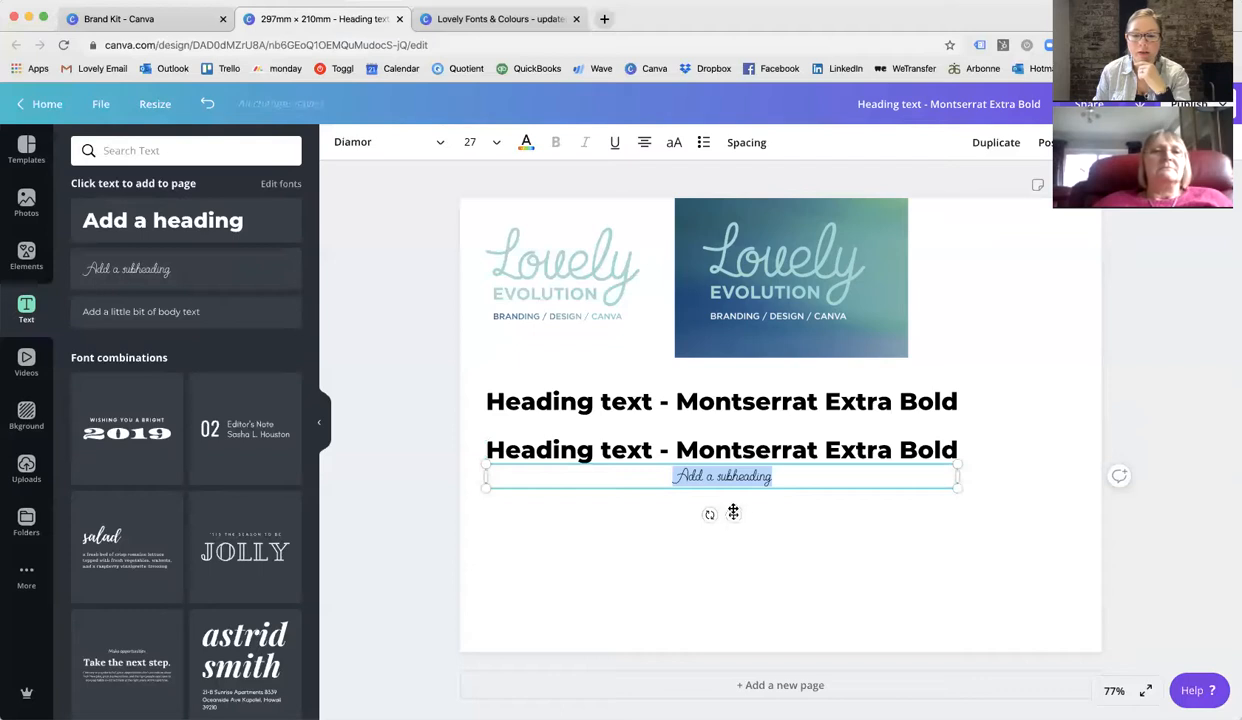
double_click(737, 477)
triple_click(737, 477)
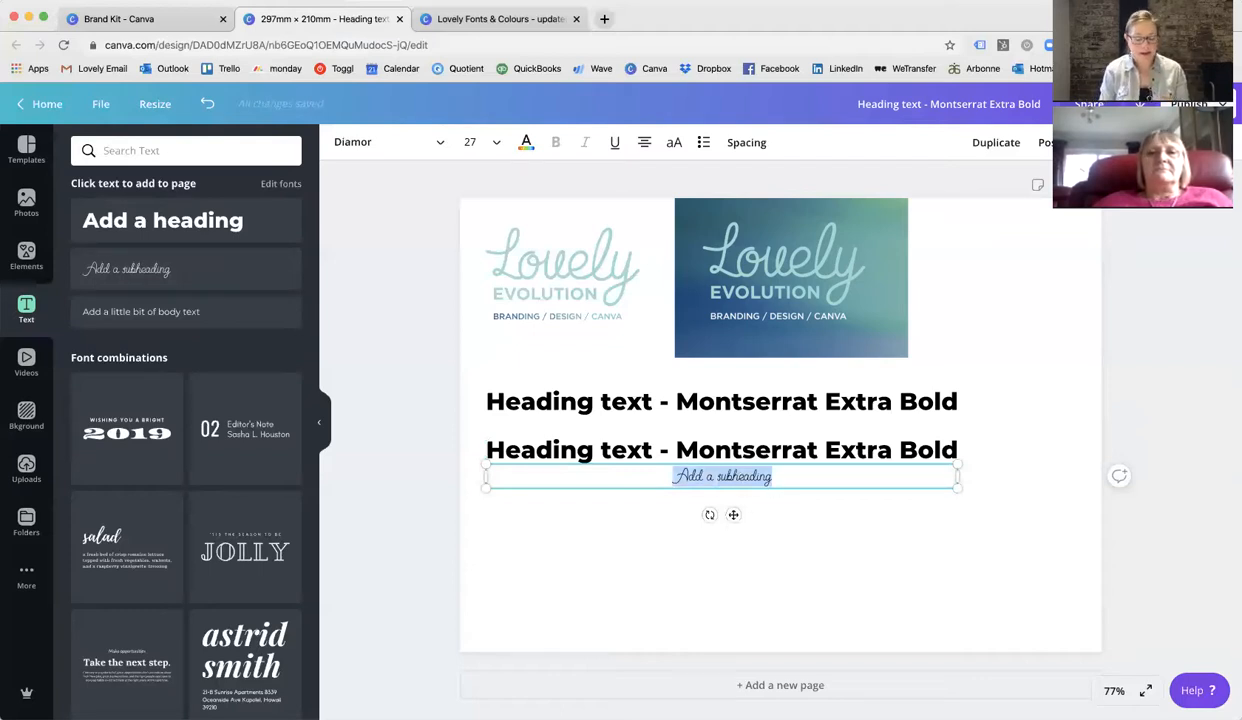
type("Subhead")
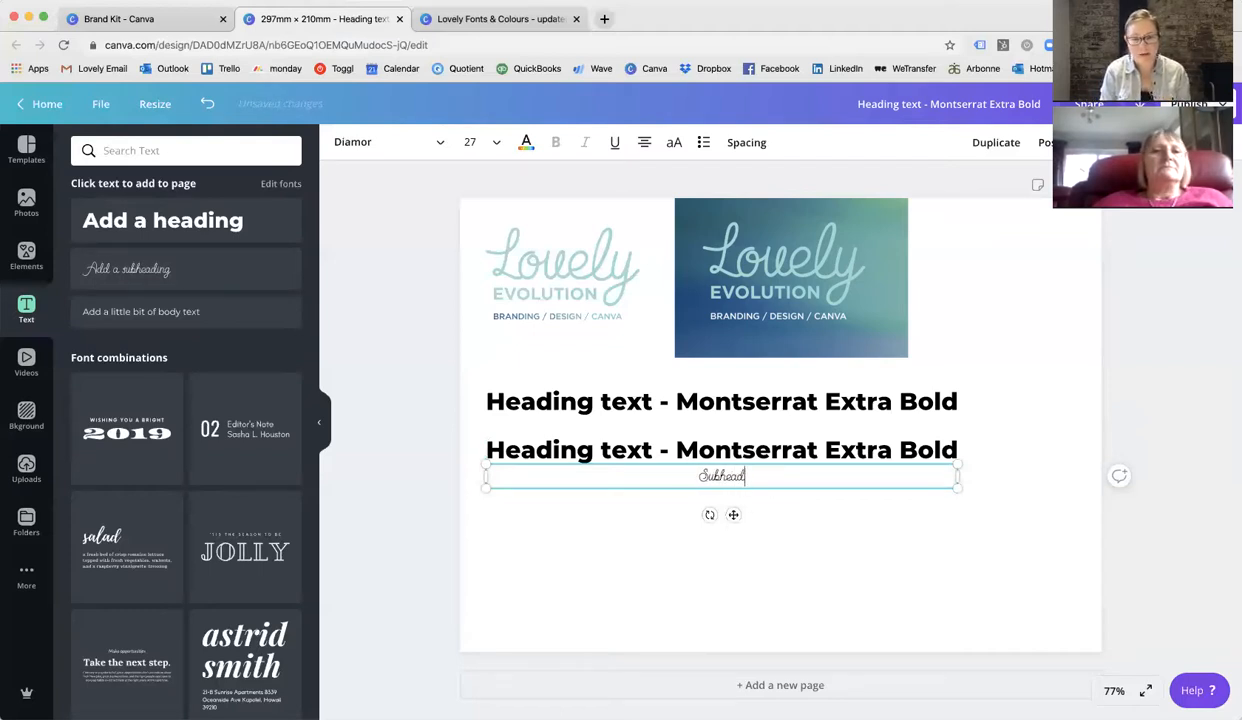
type("ing ")
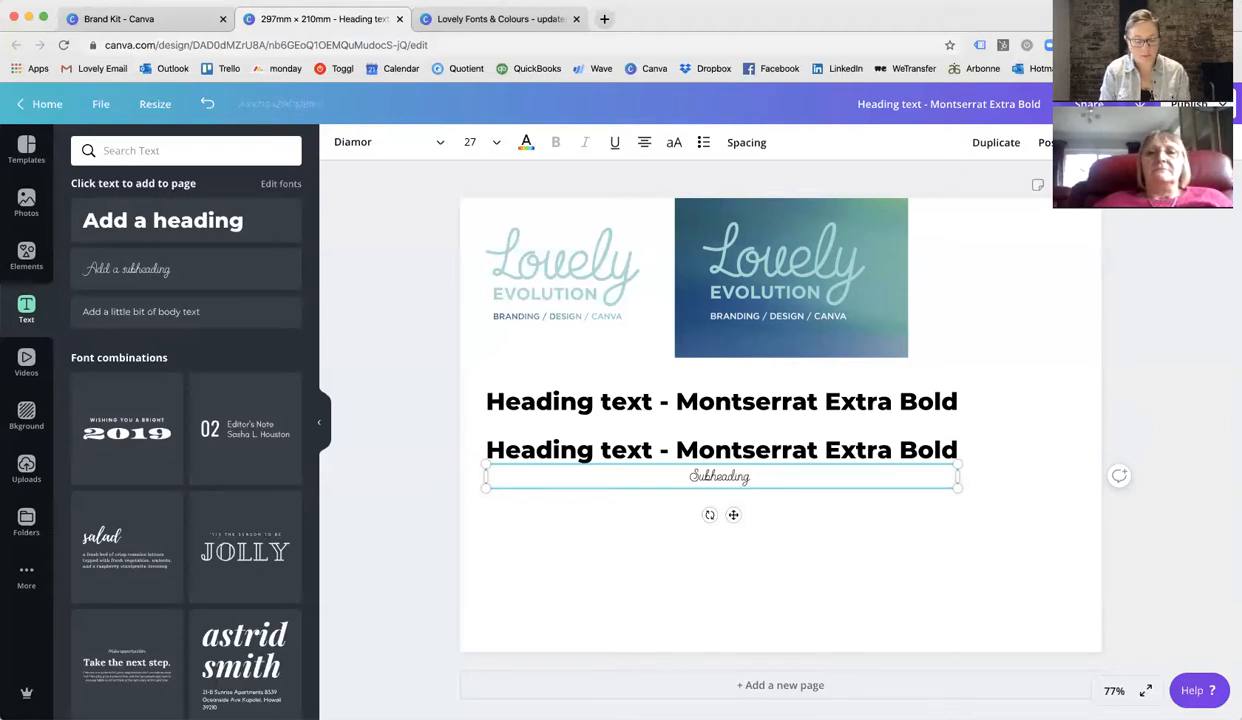
type("- Diamore")
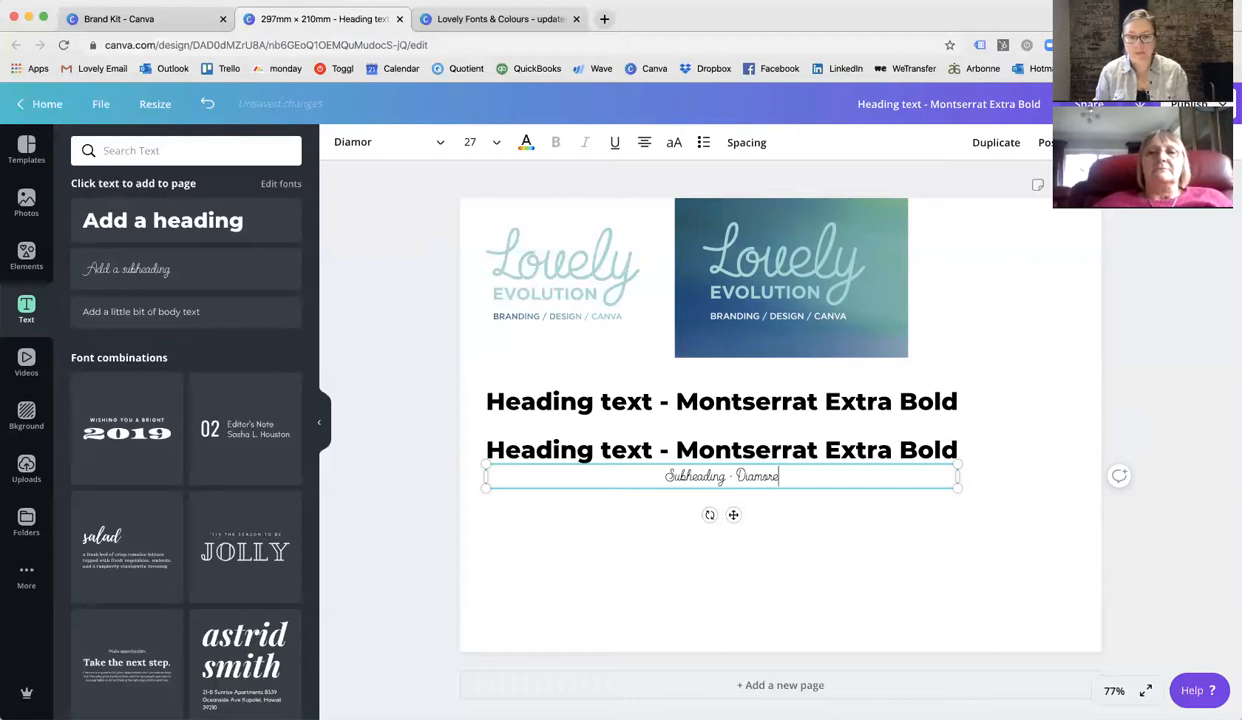
key("BackSpace")
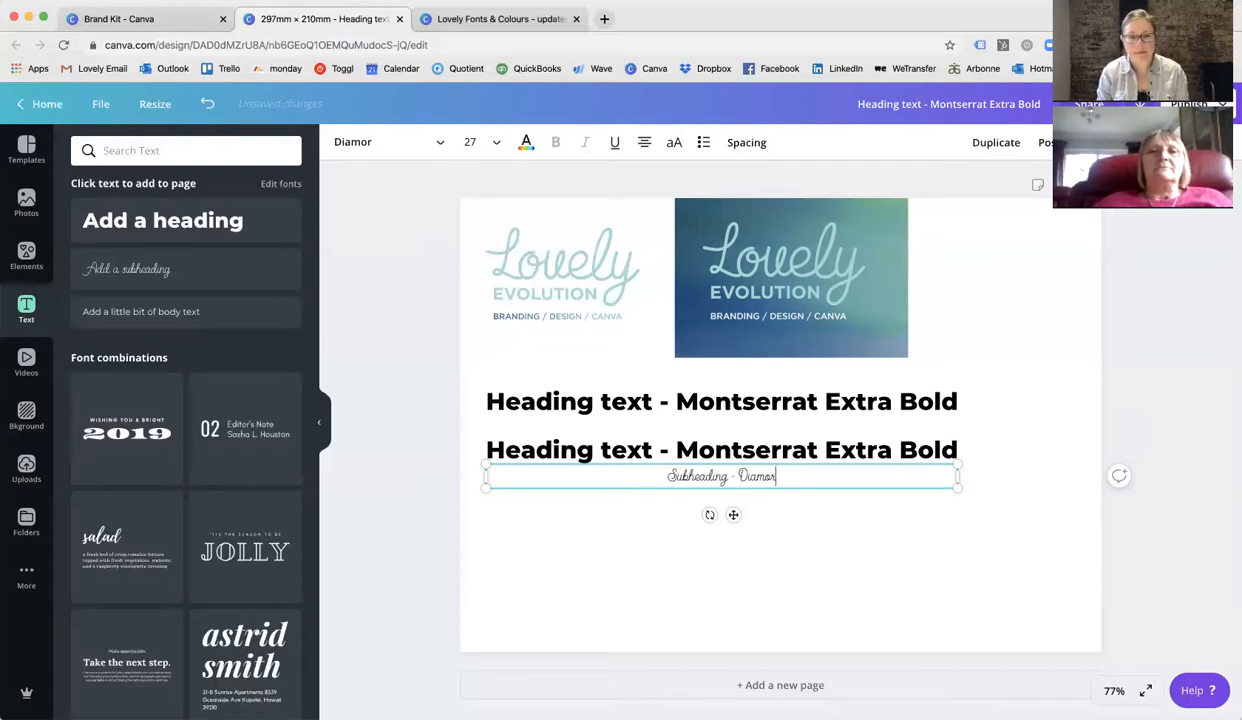
Edit the subheading text to read "Subheadings and quotes - Diamor".
left_click(723, 474)
type("s")
left_click(814, 474)
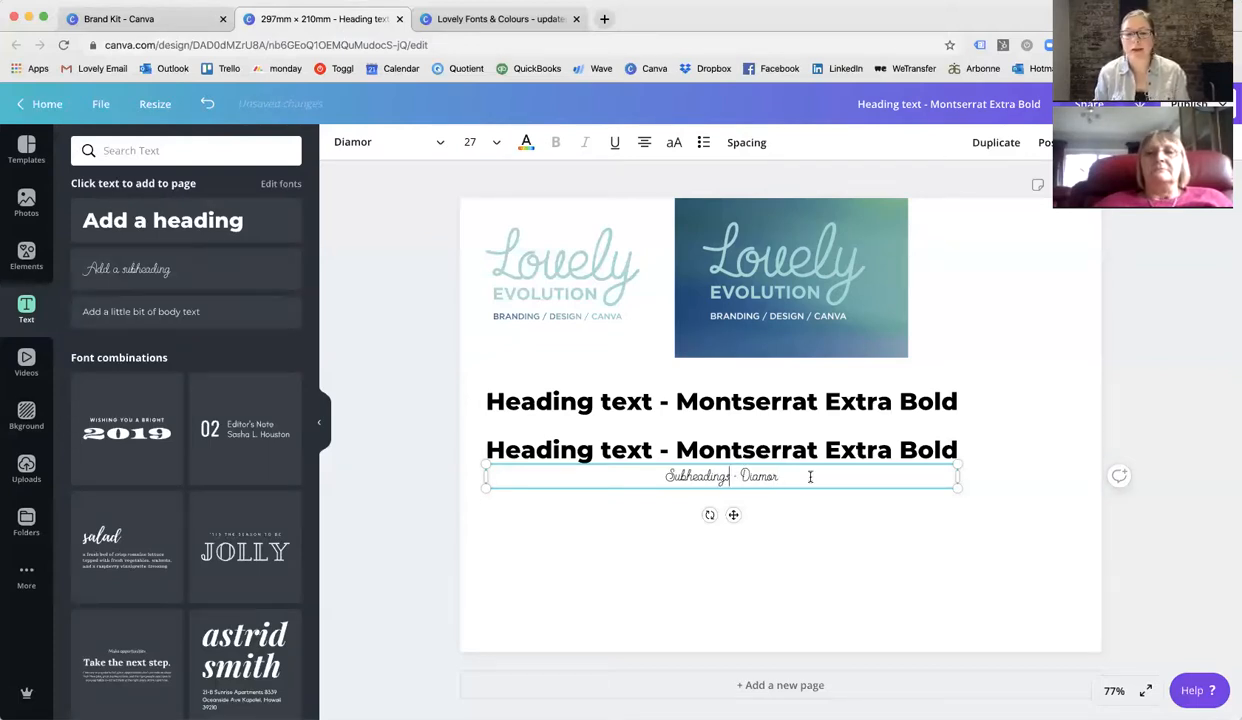
left_click(729, 476)
type("and")
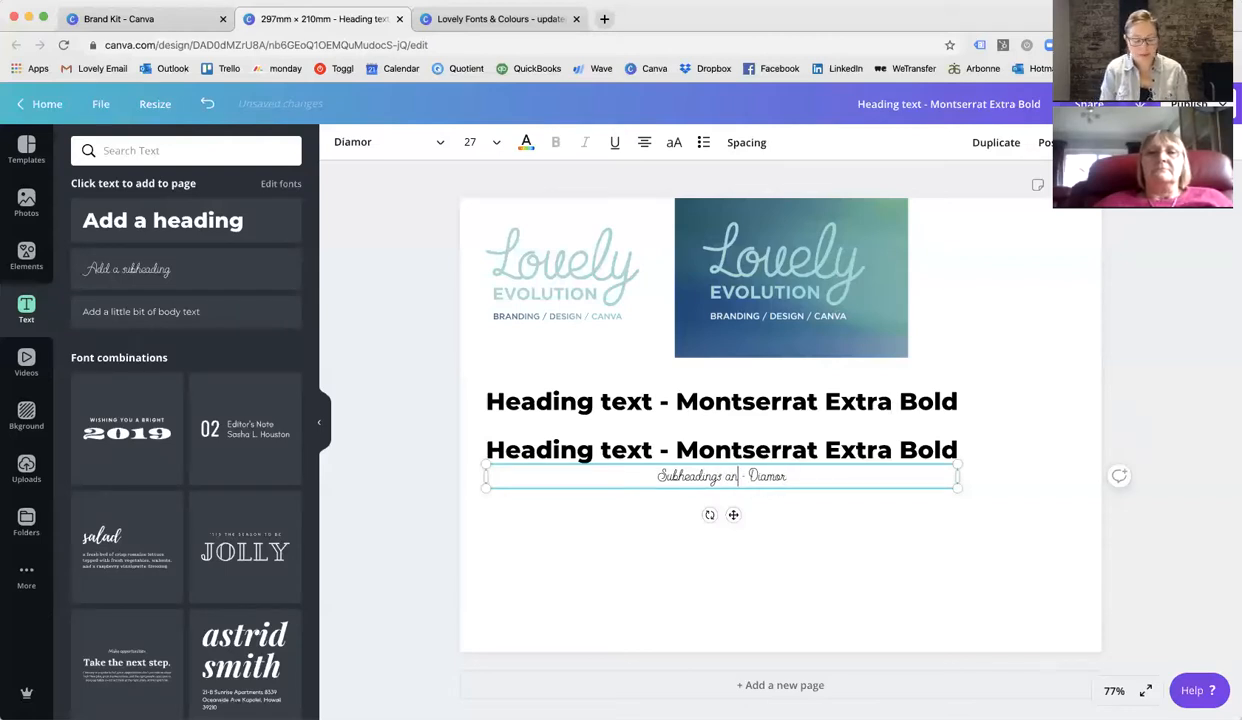
type(" quot")
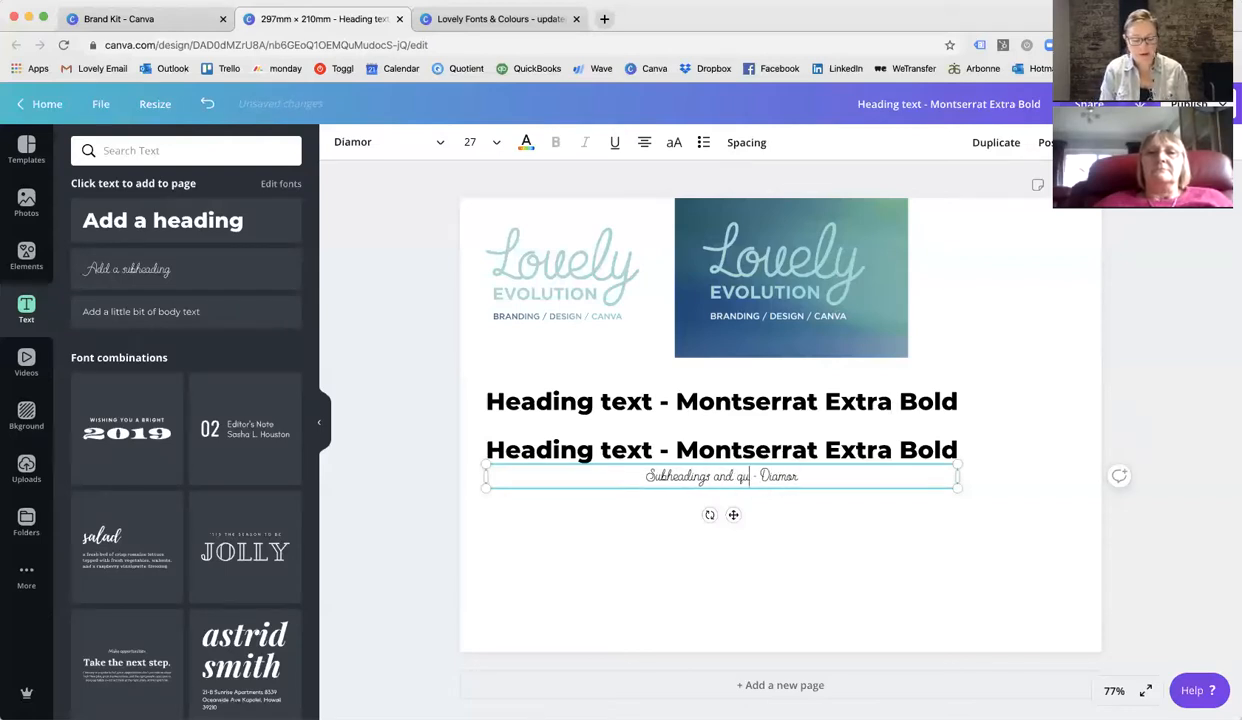
type("es")
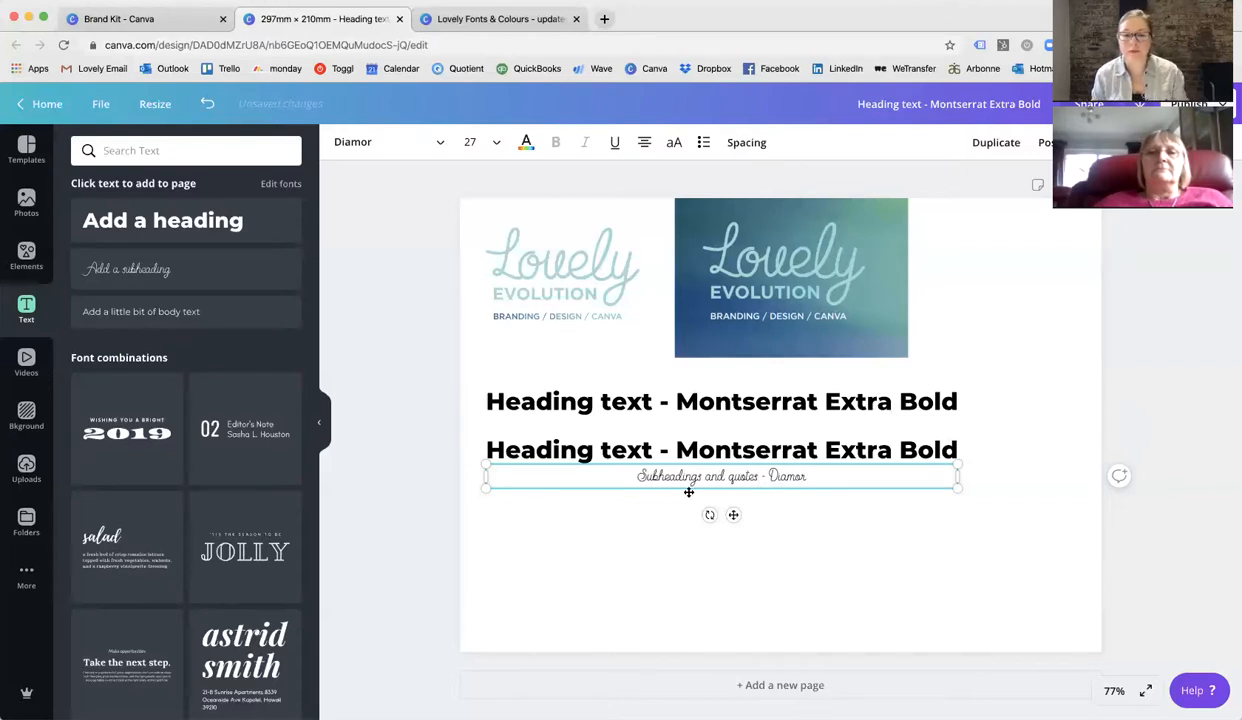
Delete the duplicate heading below the first heading.
left_click_drag(665, 461, 665, 478)
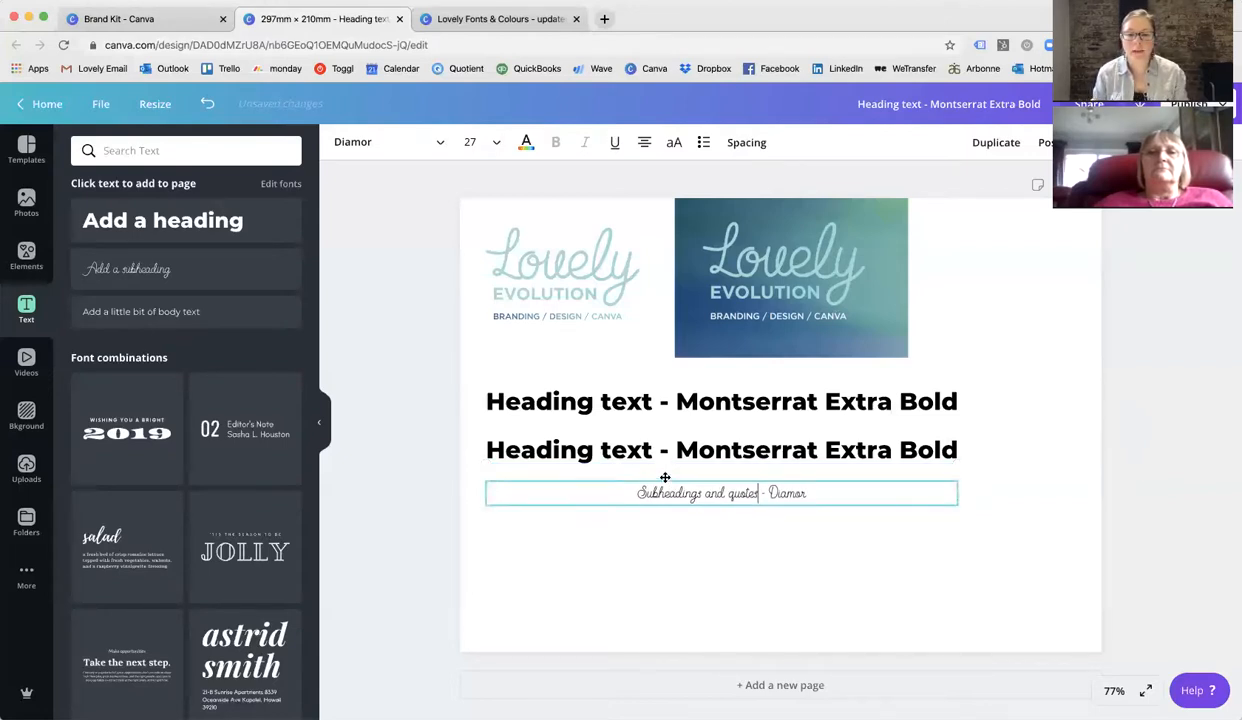
left_click(665, 449)
key("Delete")
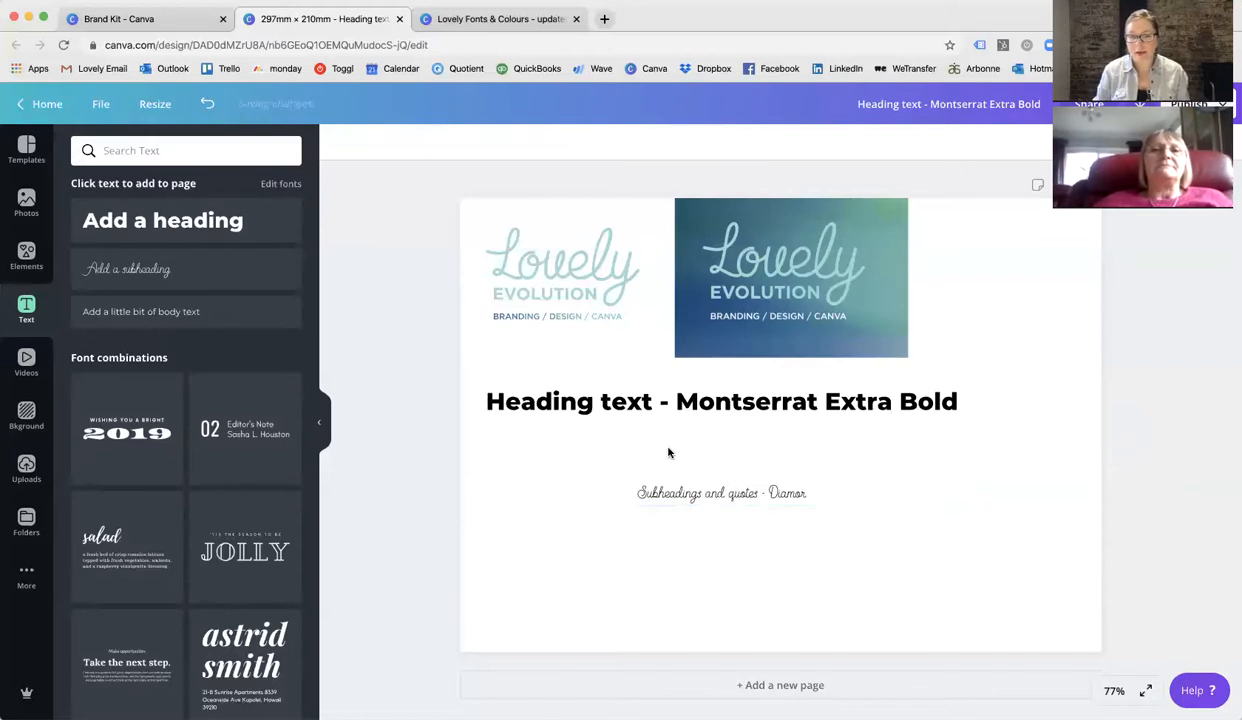
Move the subheading directly under the heading and left-align its text.
left_click(678, 495)
left_click_drag(676, 479, 676, 444)
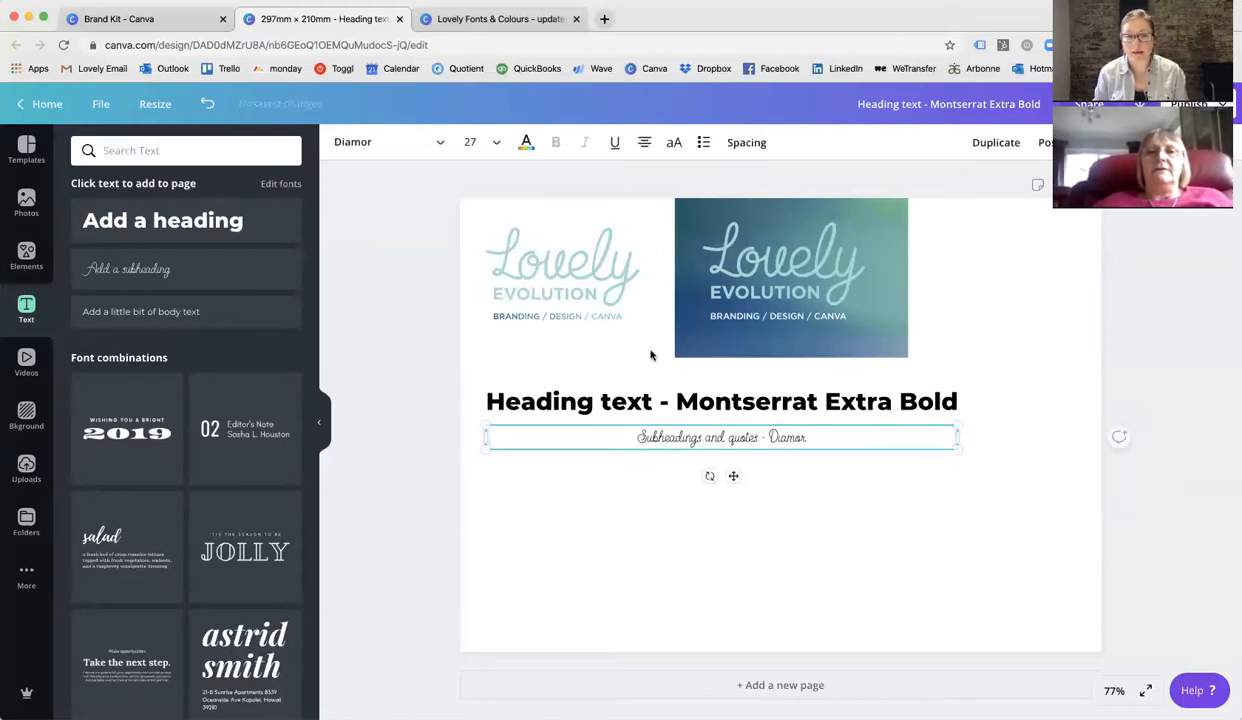
left_click(646, 145)
Left-align the heading text.
left_click(581, 414)
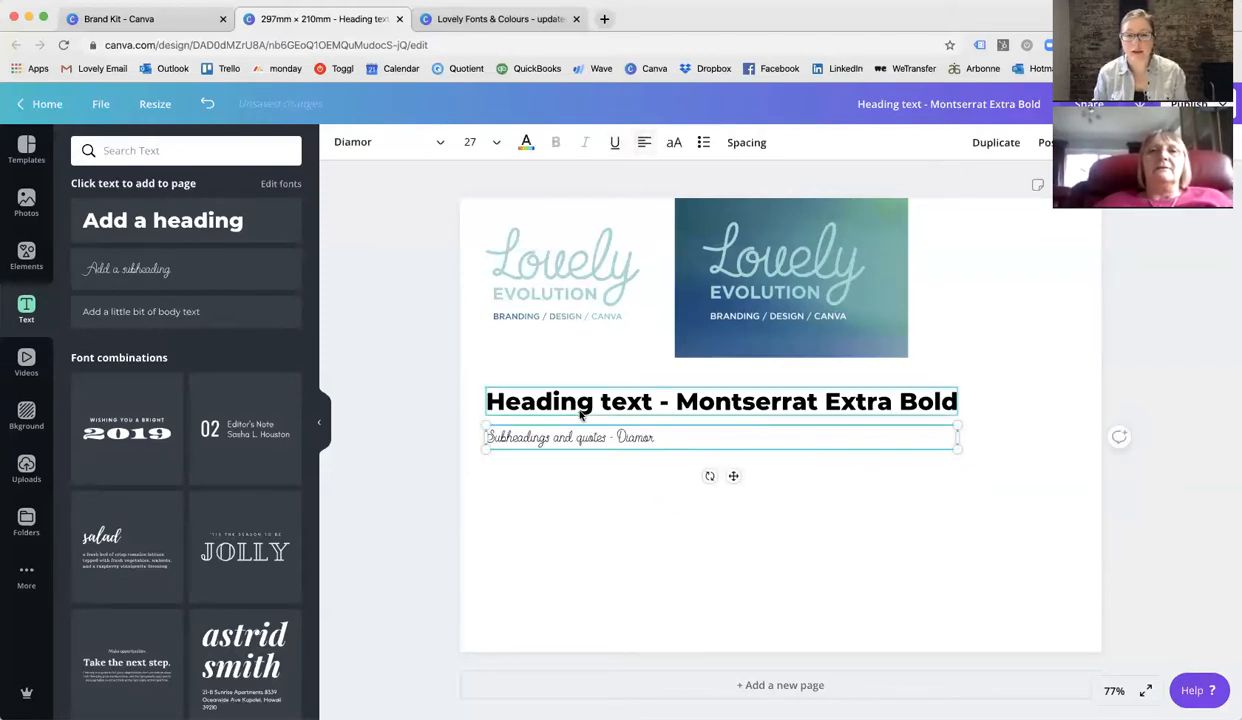
left_click(644, 145)
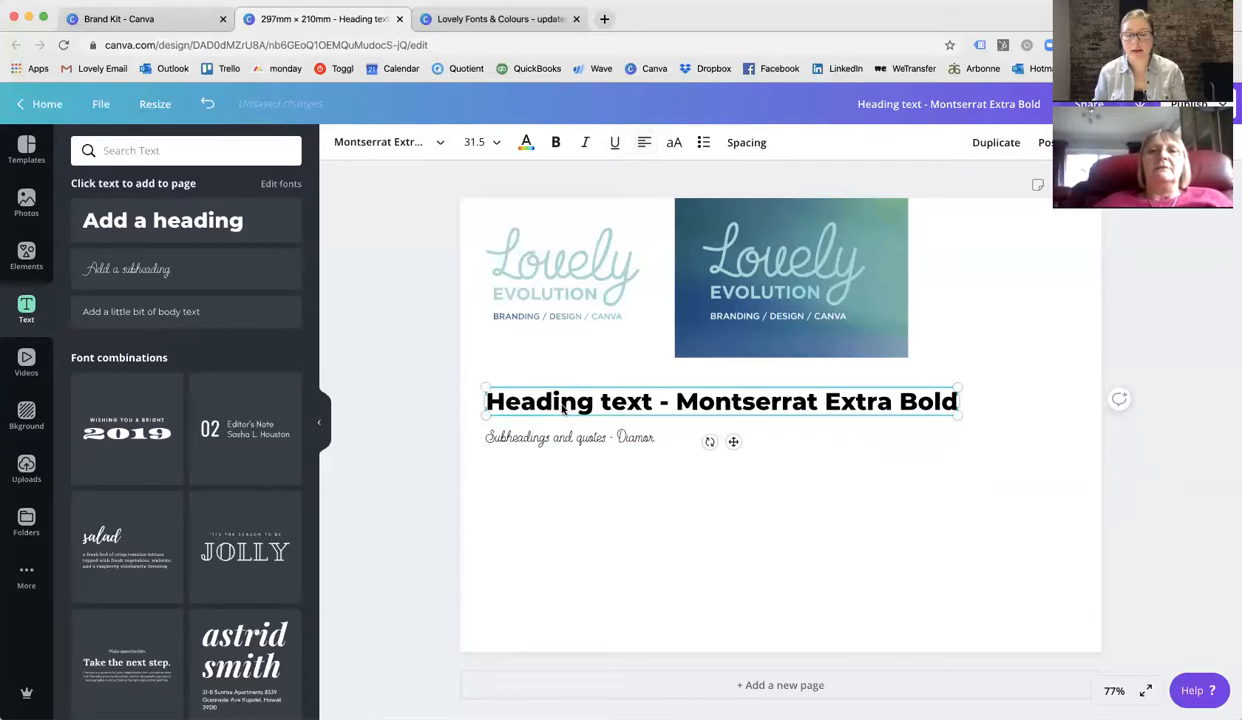
left_click(510, 472)
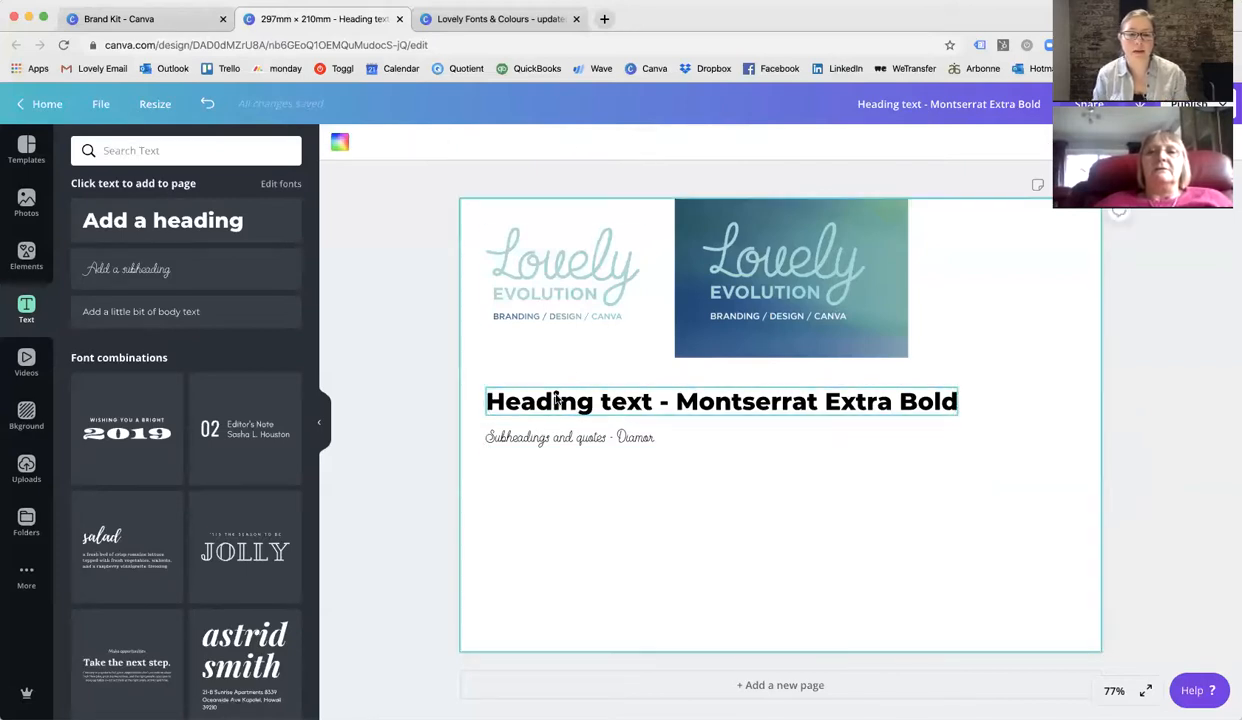
Nudge the subheading slightly lower beneath the heading.
left_click(560, 400)
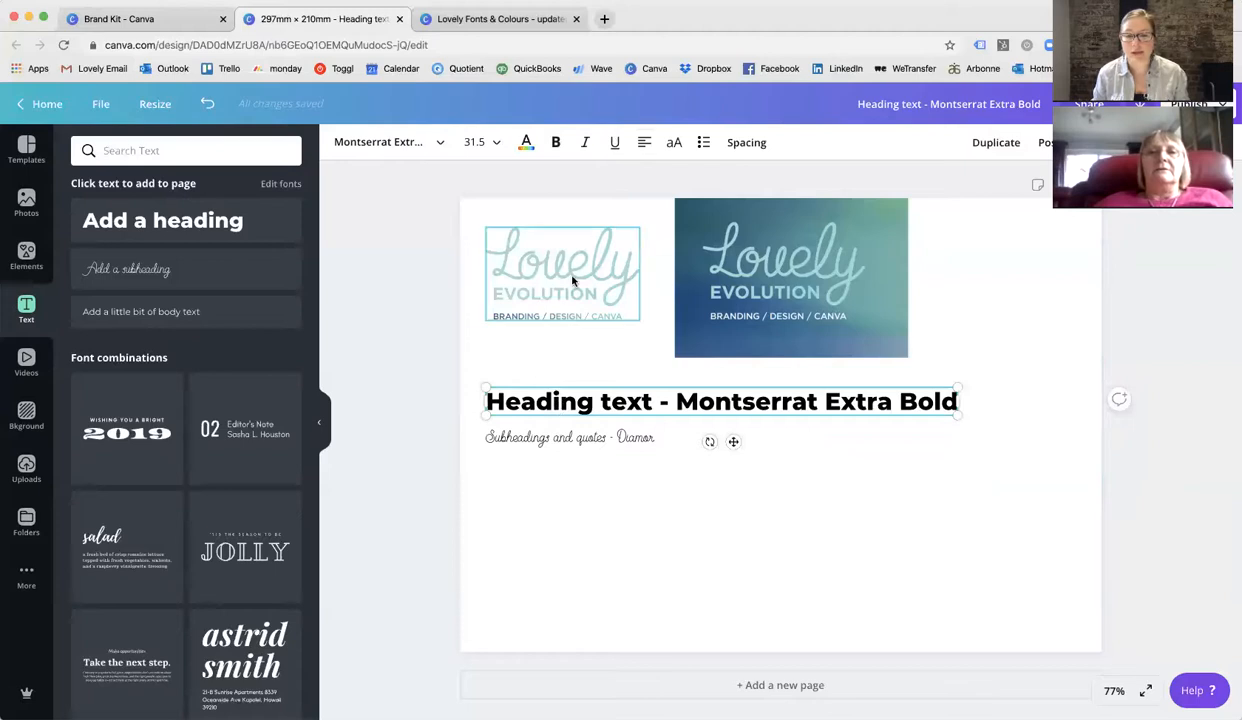
left_click(592, 447)
left_click_drag(592, 449, 592, 455)
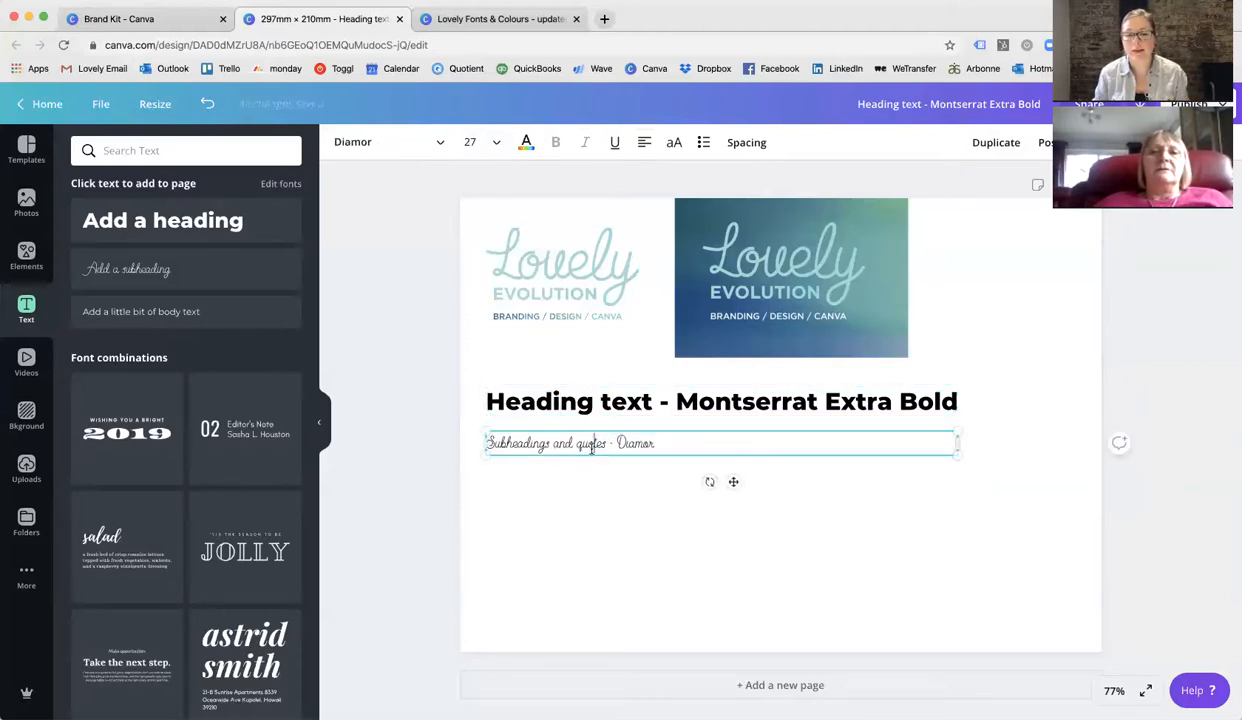
left_click(592, 449)
left_click(584, 514)
Set the subheading's font size to 34.
left_click(571, 446)
left_click(570, 443)
triple_click(570, 443)
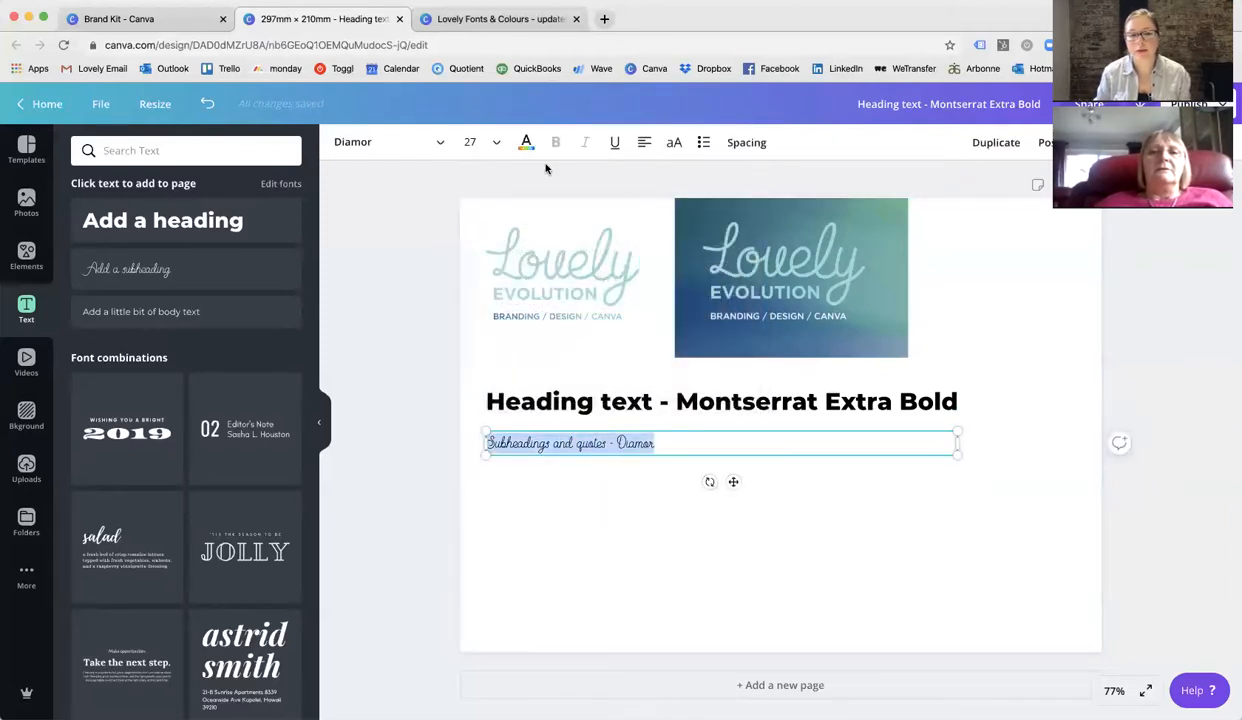
left_click(497, 143)
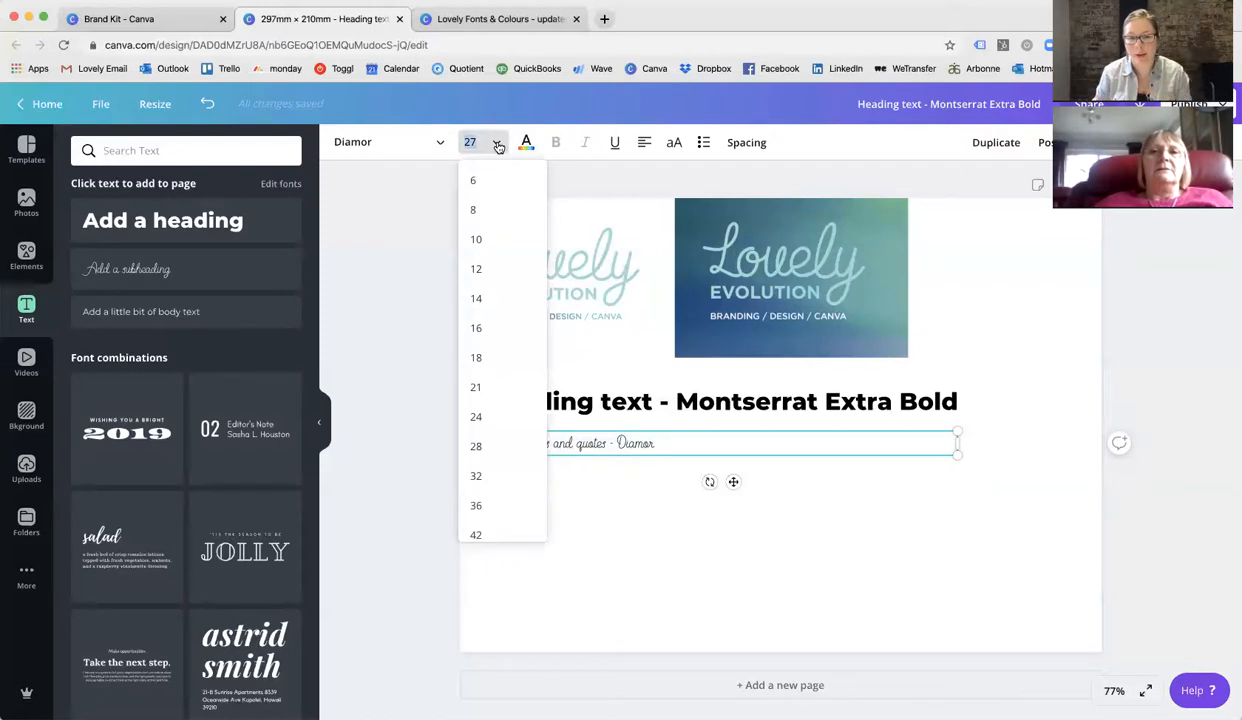
left_click(481, 446)
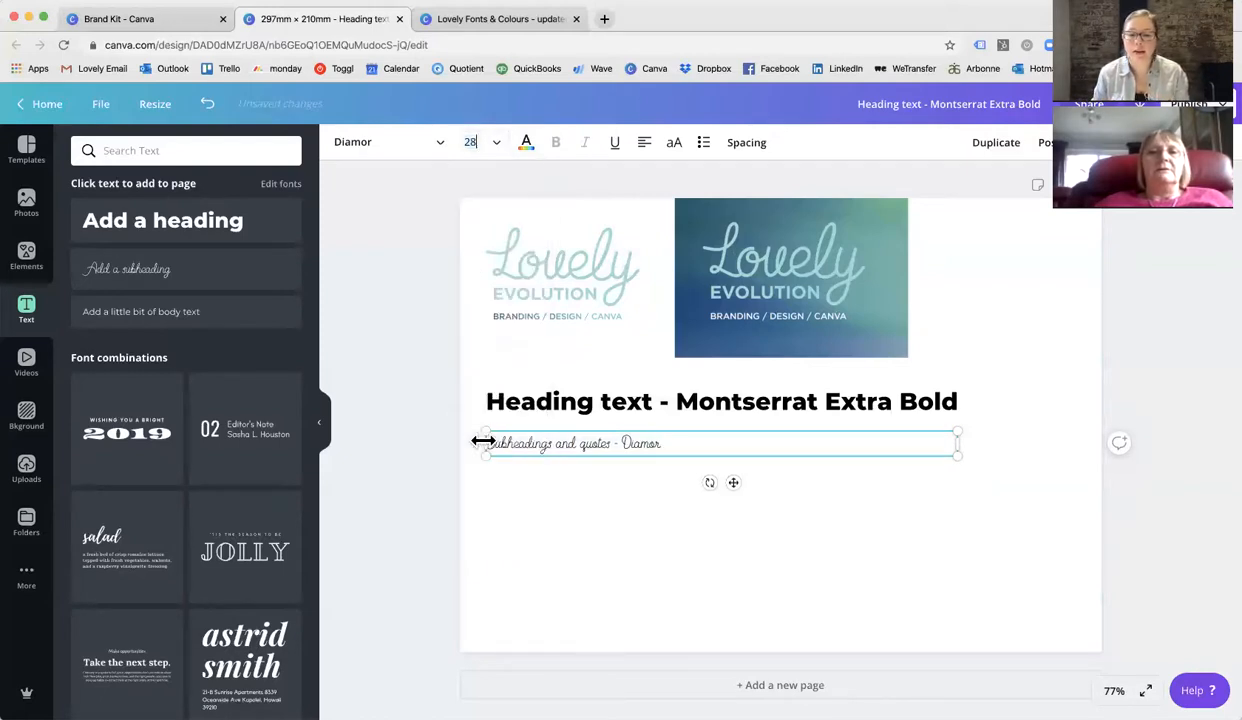
left_click(470, 142)
type("34")
key("Return")
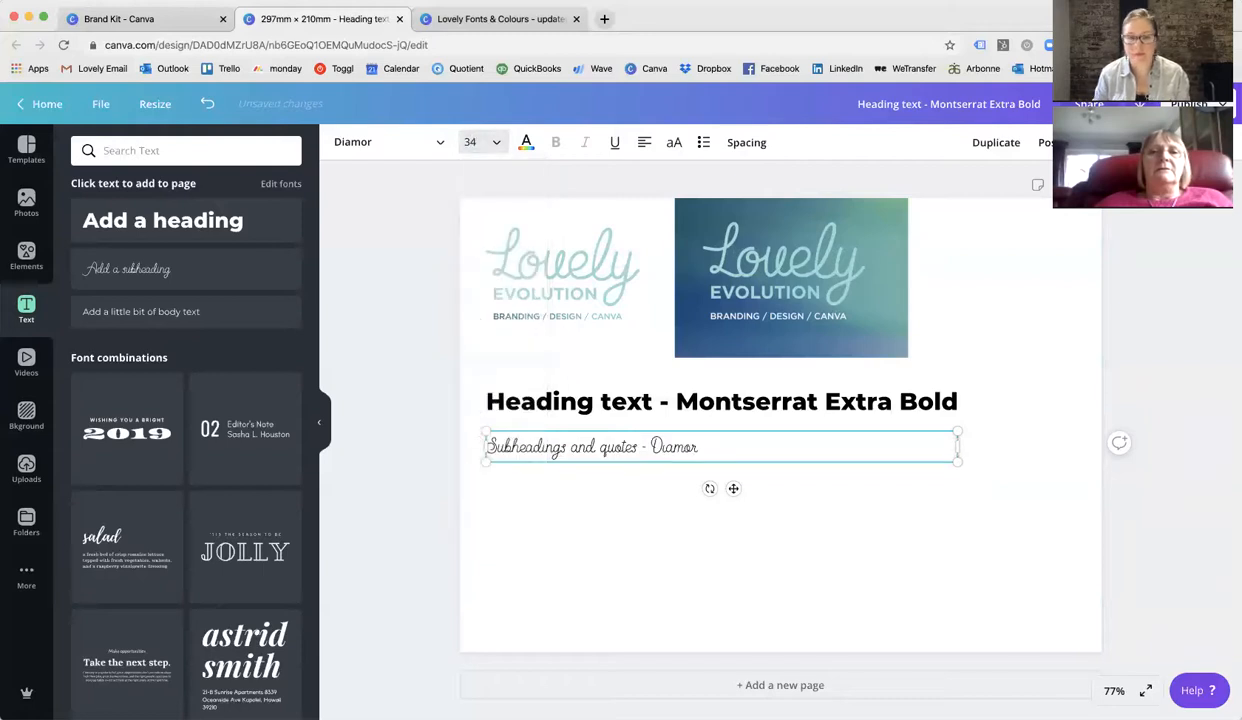
Add a body text box below the subheading and change its text to "Body text and large areas of text".
left_click(568, 510)
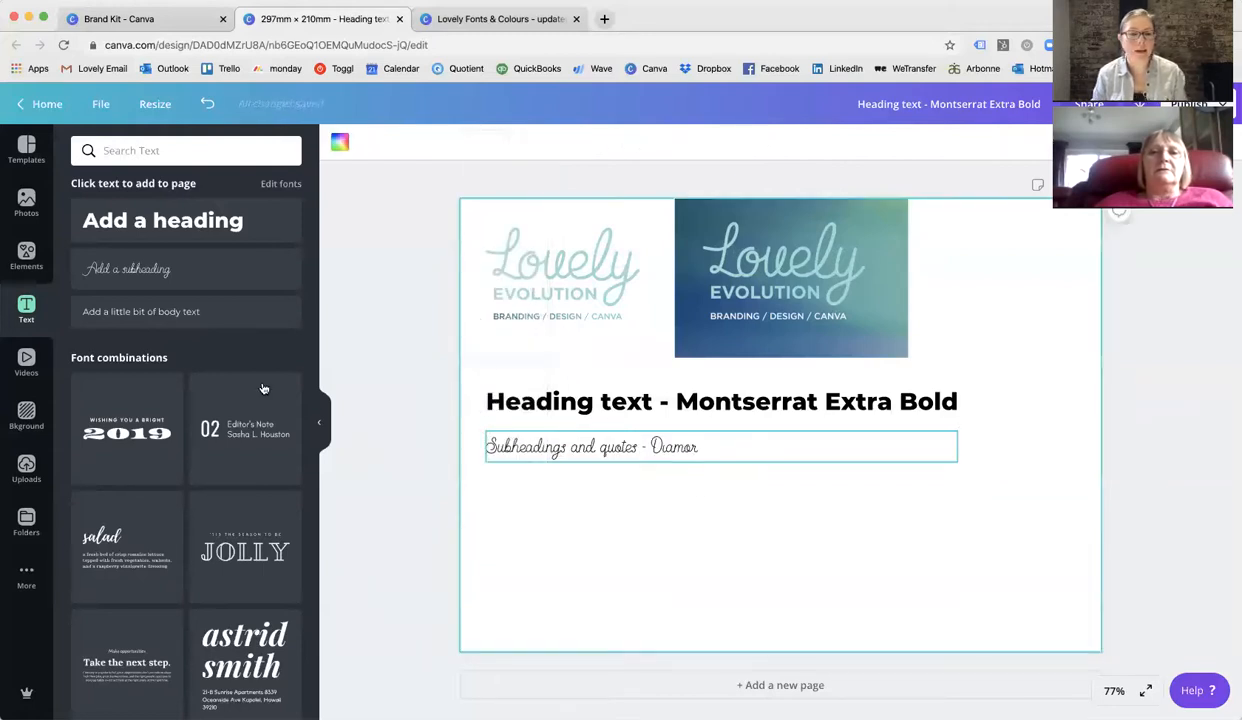
left_click(150, 308)
left_click_drag(779, 419, 537, 482)
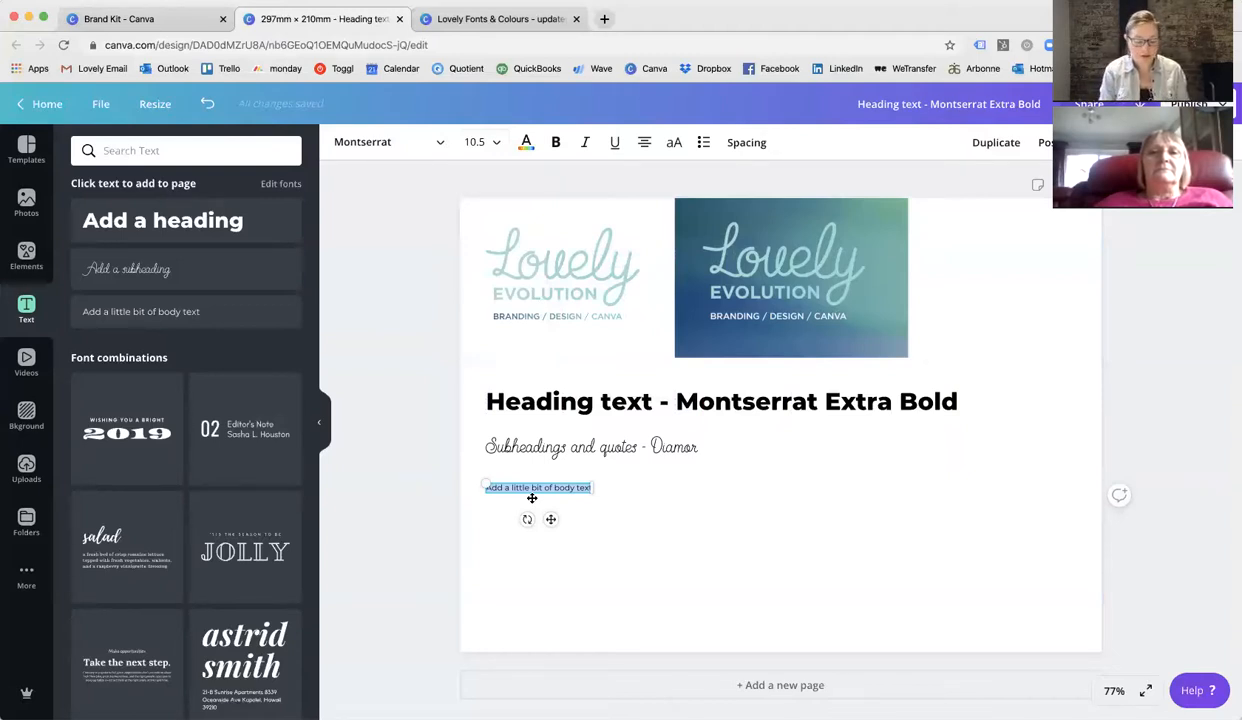
type("Body text and large areas of text")
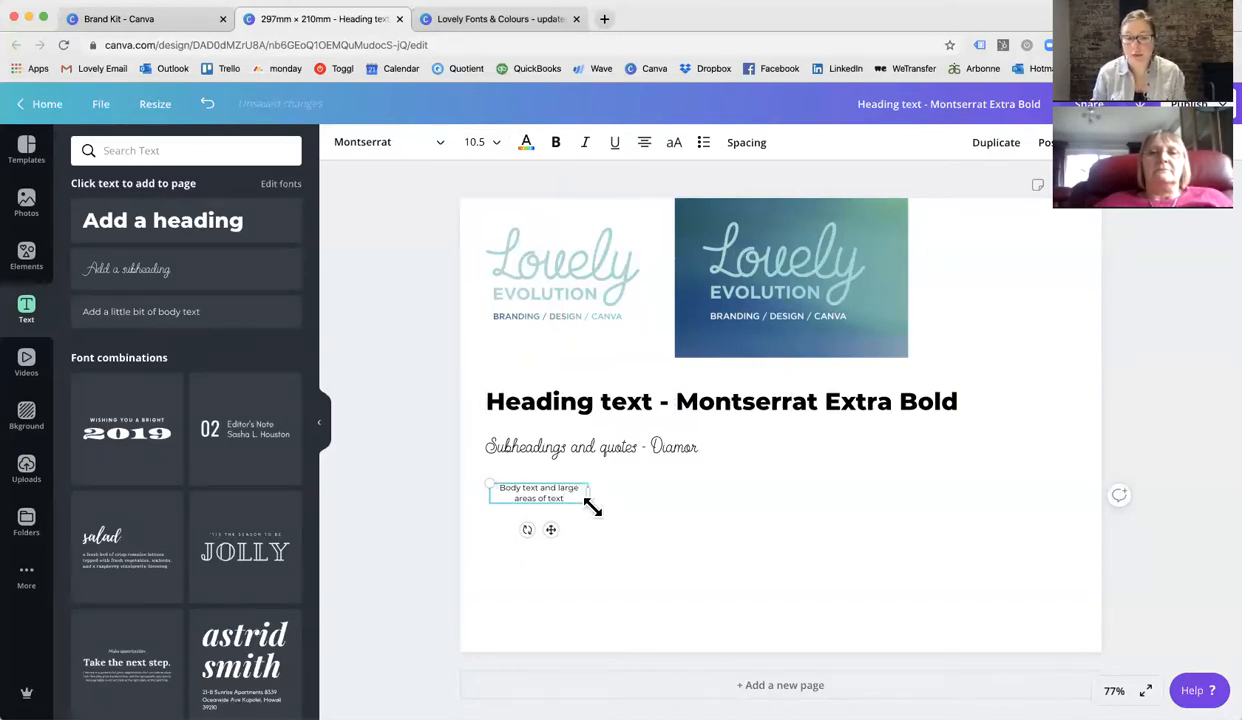
Widen and left-align the body text box, and extend its text to "Body text and large areas of text - Montserrat".
left_click_drag(588, 489, 700, 493)
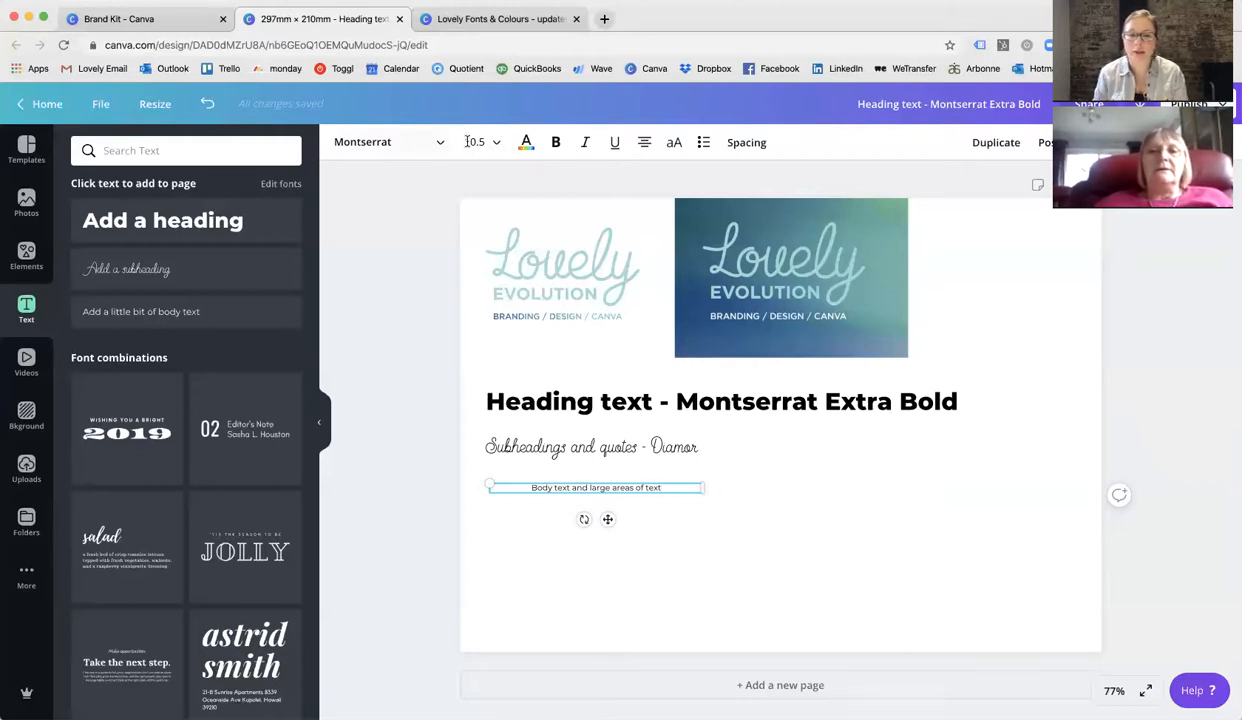
left_click(644, 143)
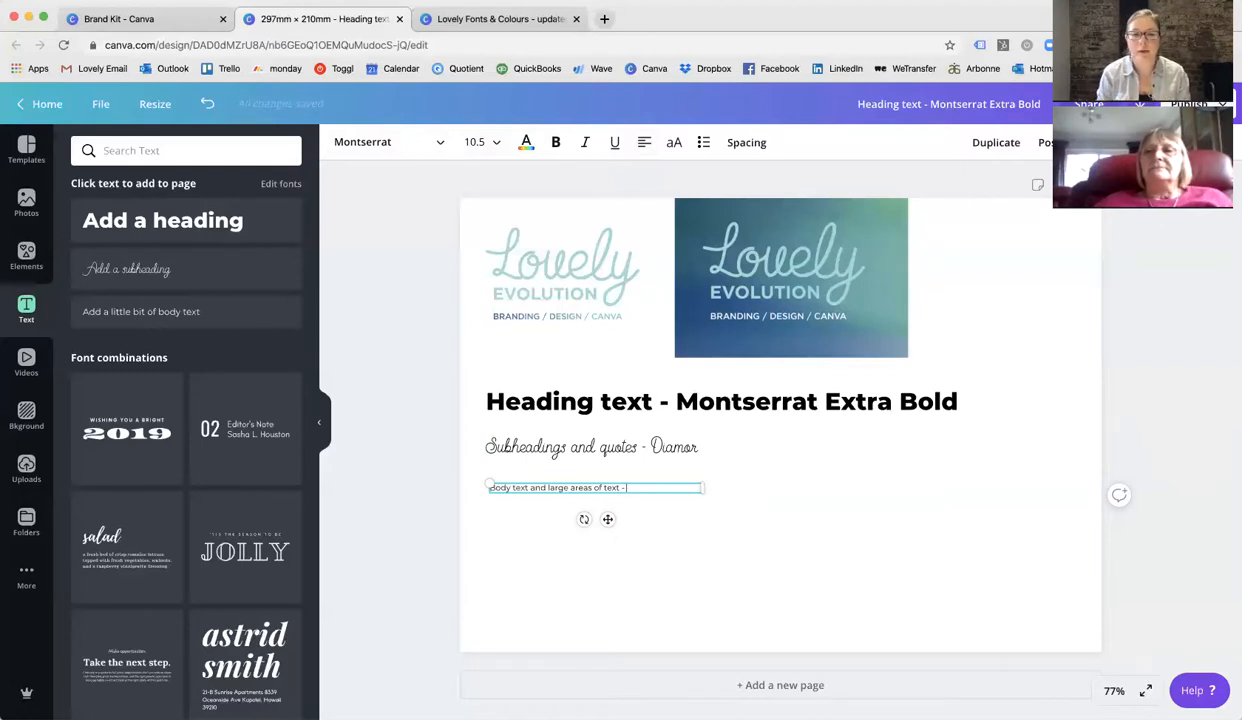
type("Montser")
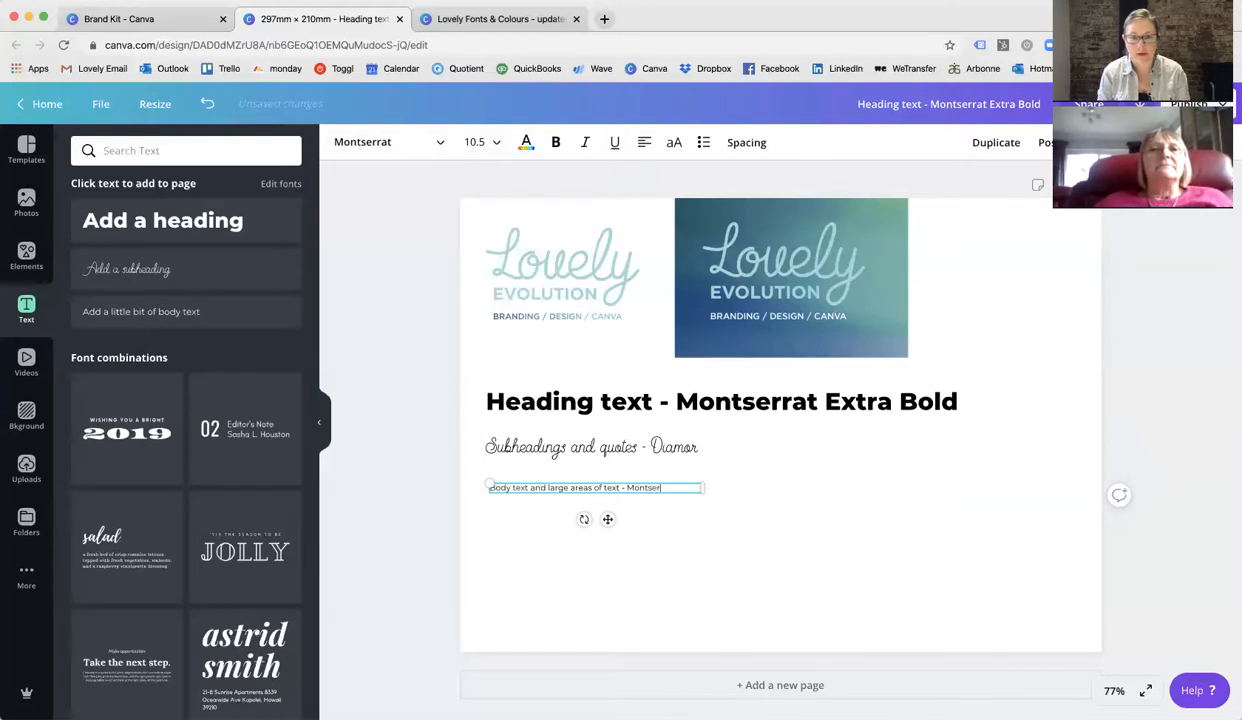
type("rat")
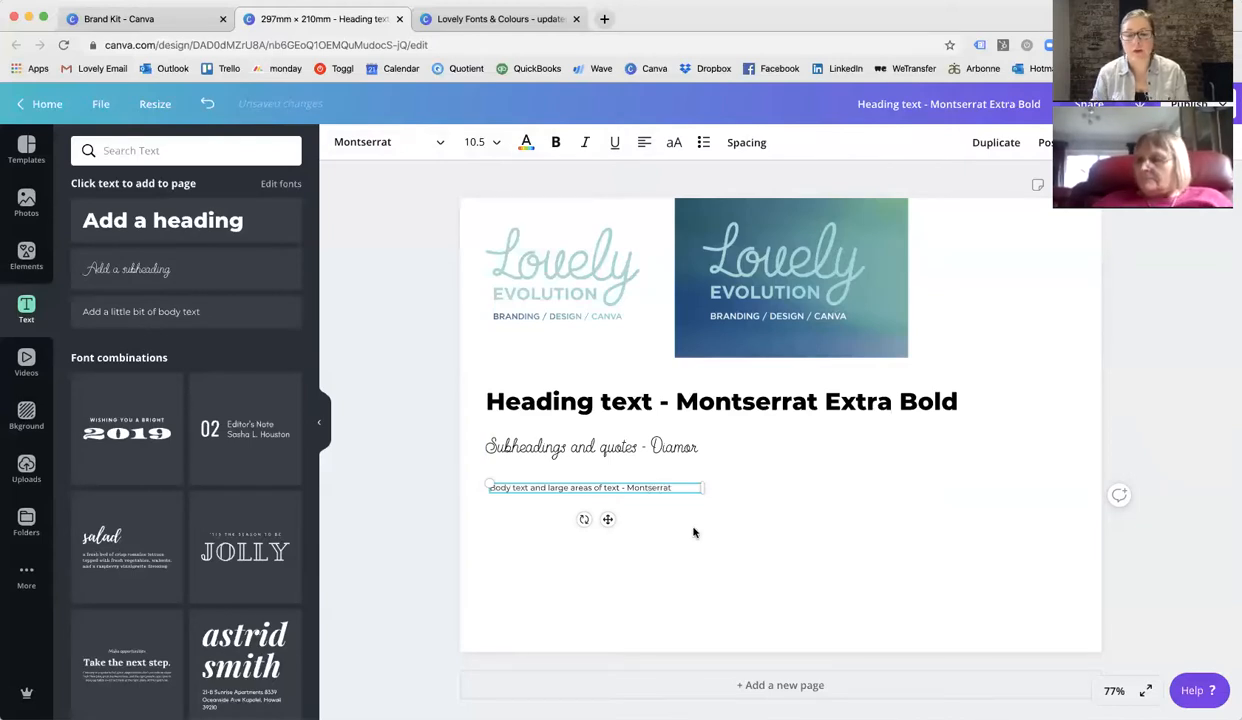
left_click(722, 532)
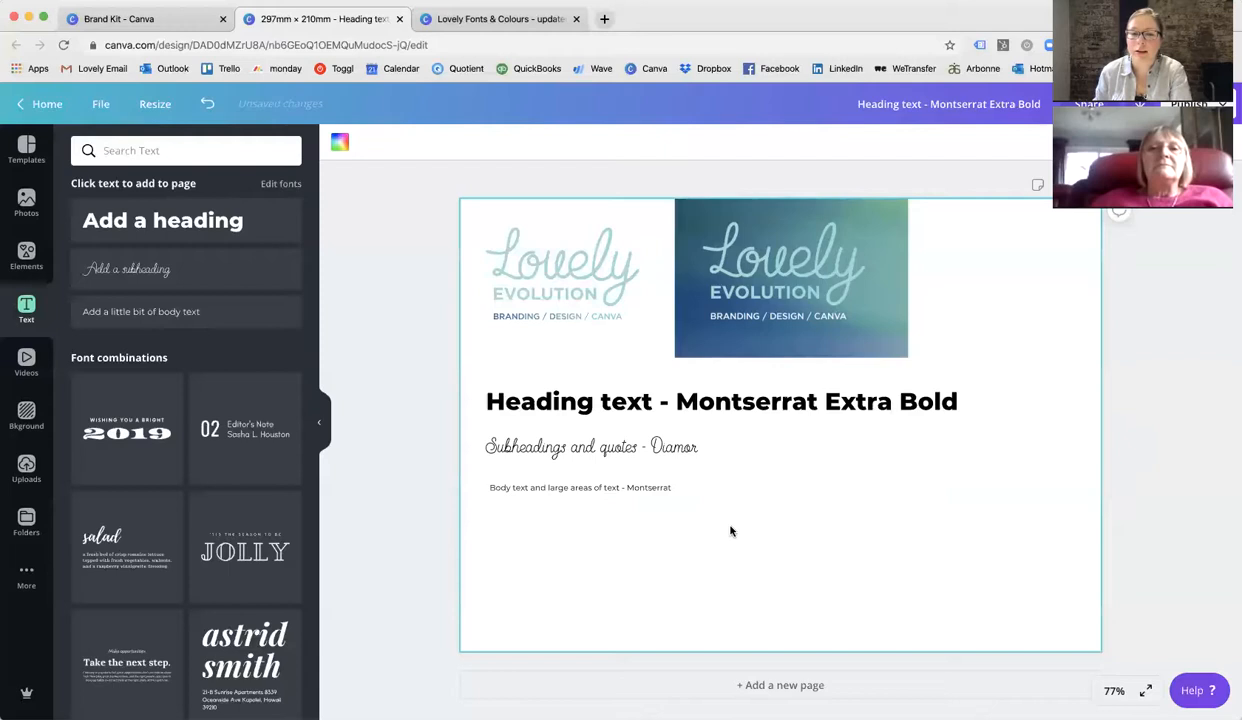
Duplicate the body text box, move the copy to the right, and set its font size to 36.
left_click(318, 423)
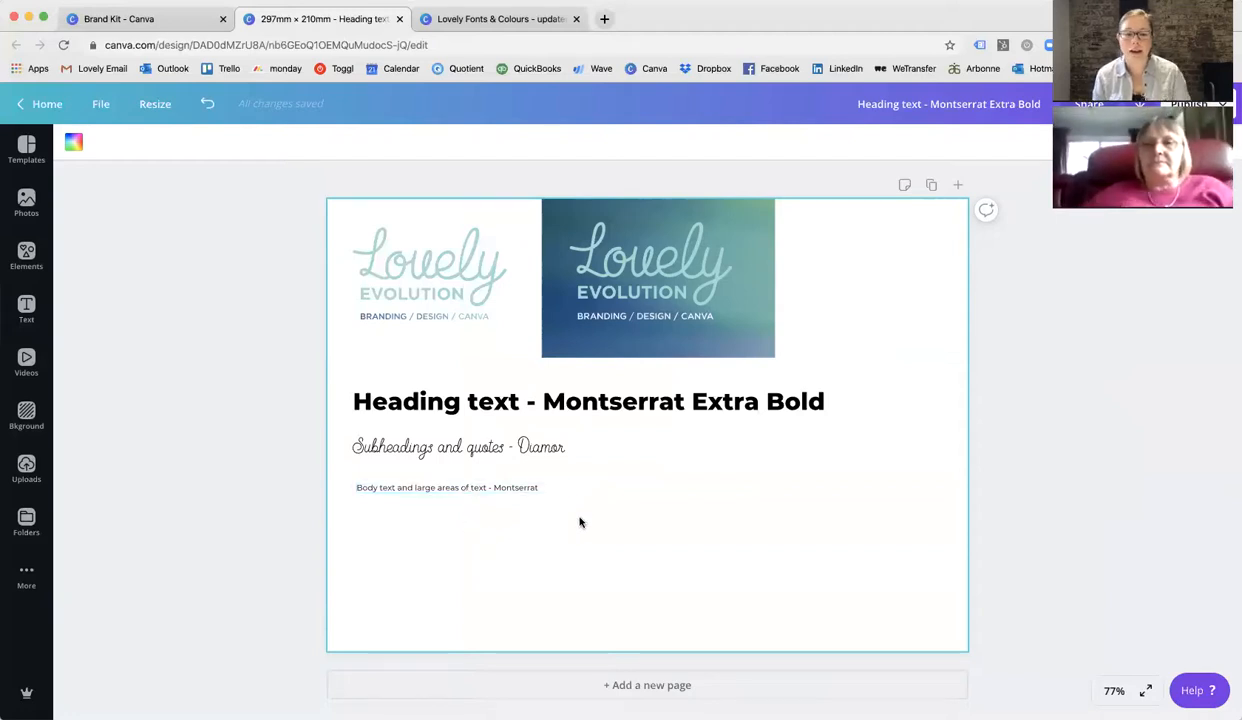
left_click(526, 488)
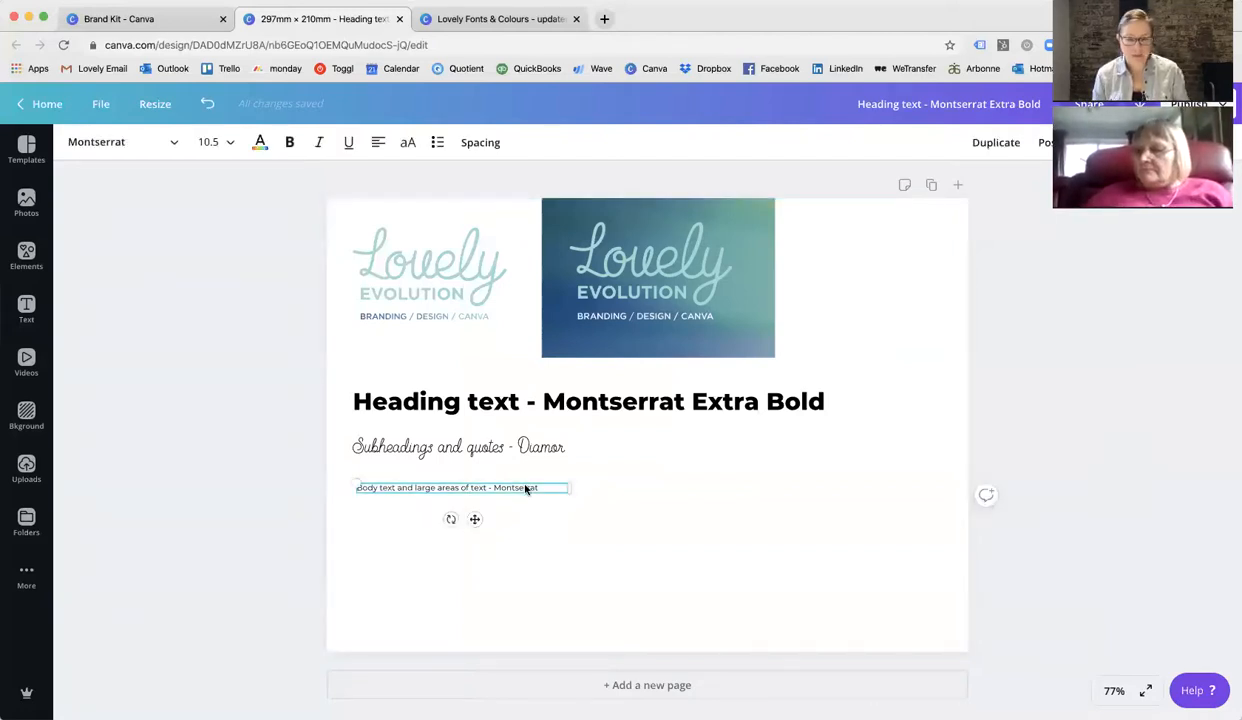
key("super+d")
left_click_drag(556, 504, 828, 471)
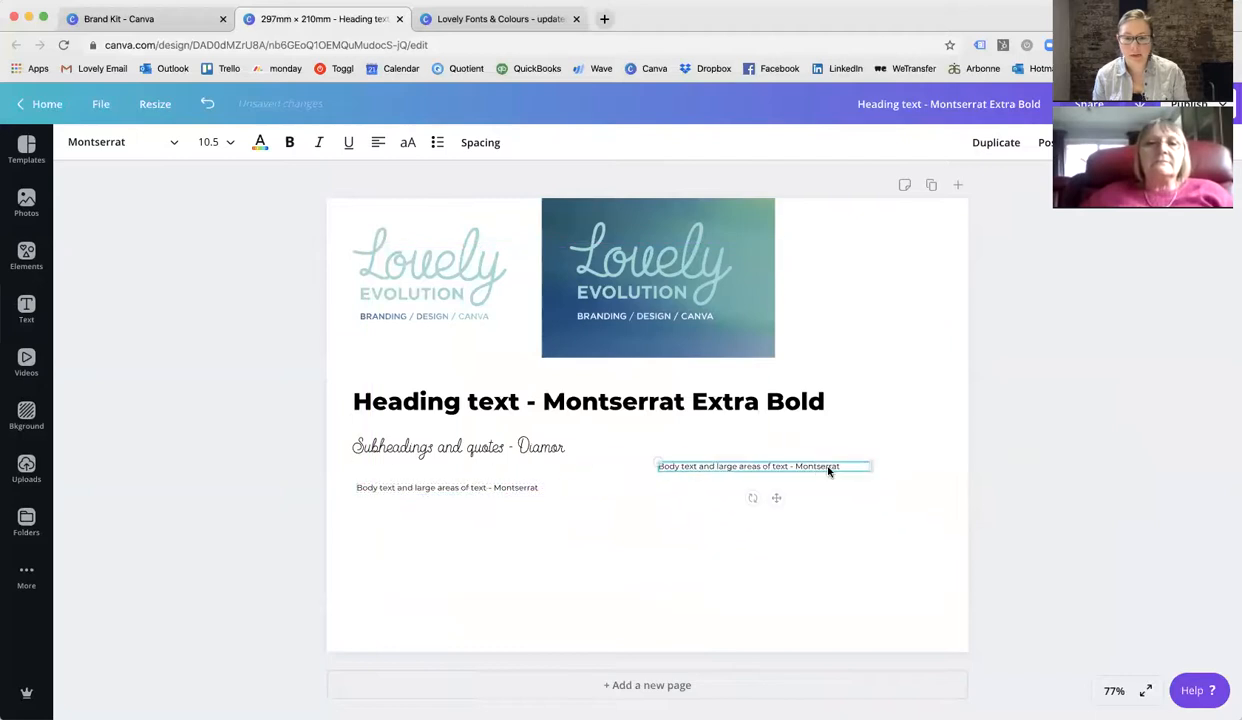
left_click(222, 142)
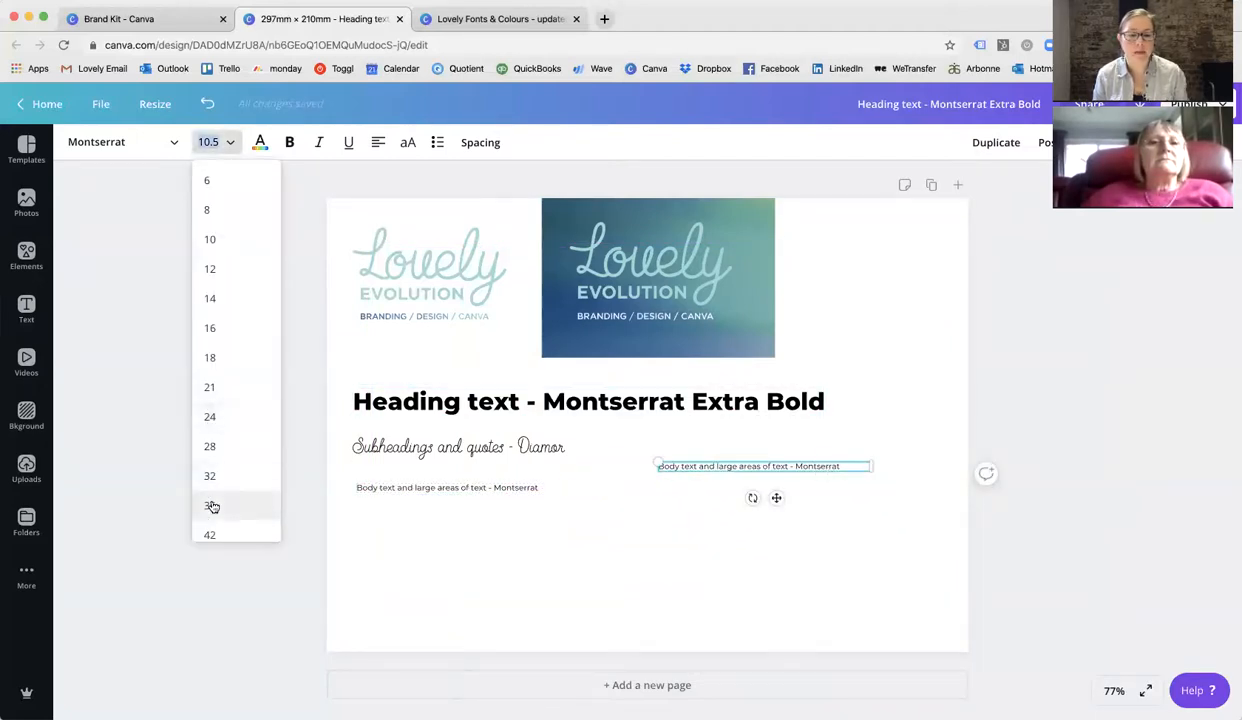
left_click(211, 506)
left_click(694, 548)
key("super+a")
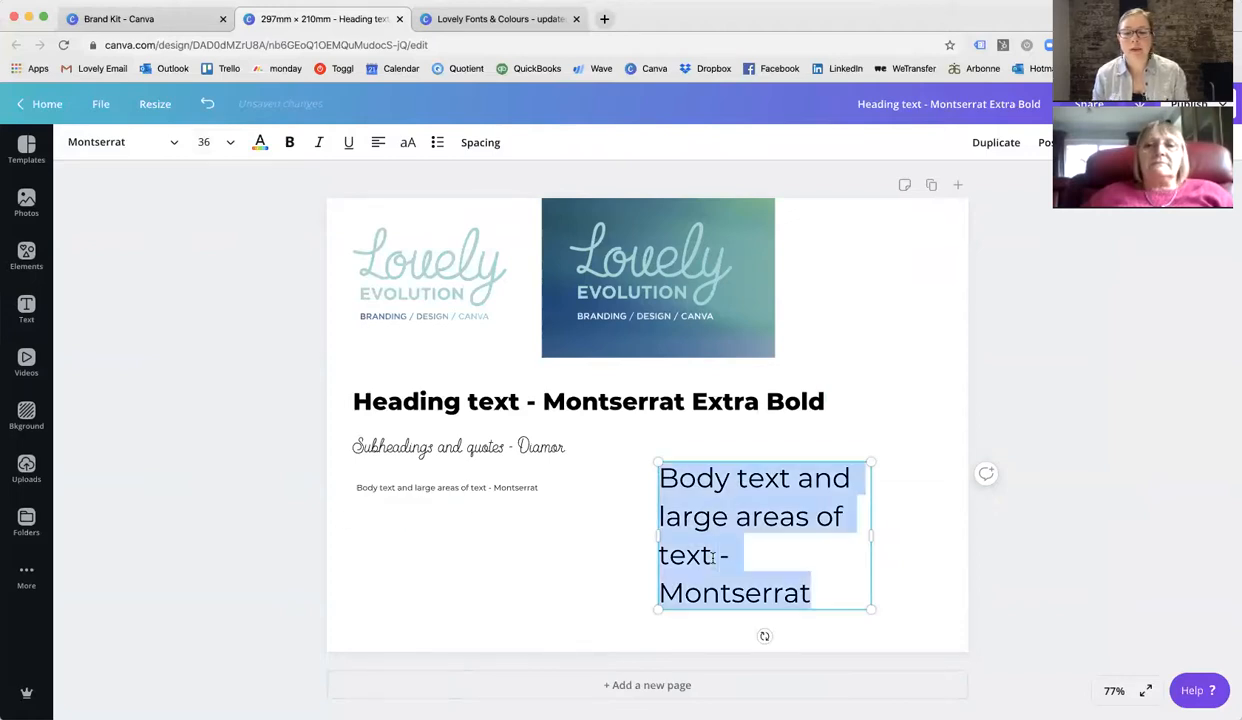
Scroll through the font list to browse the brand fonts and other available fonts.
left_click(174, 143)
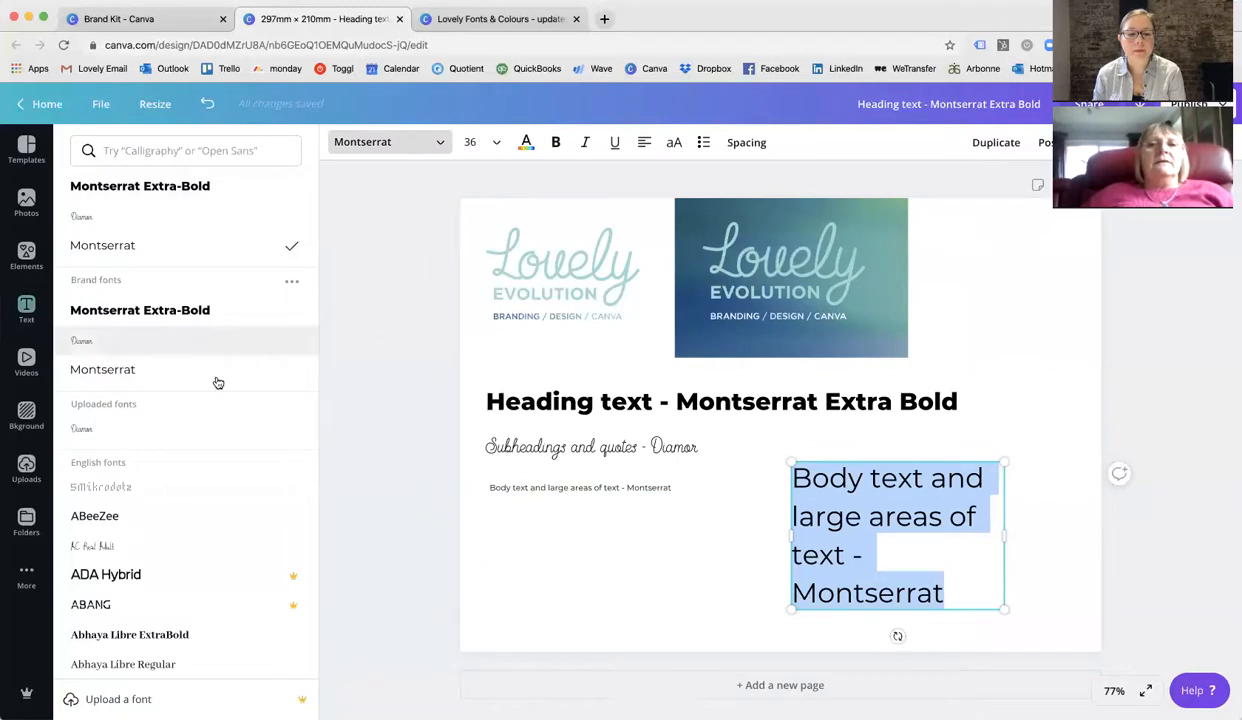
scroll(222, 404, "down", 4)
scroll(225, 408, "down", 2)
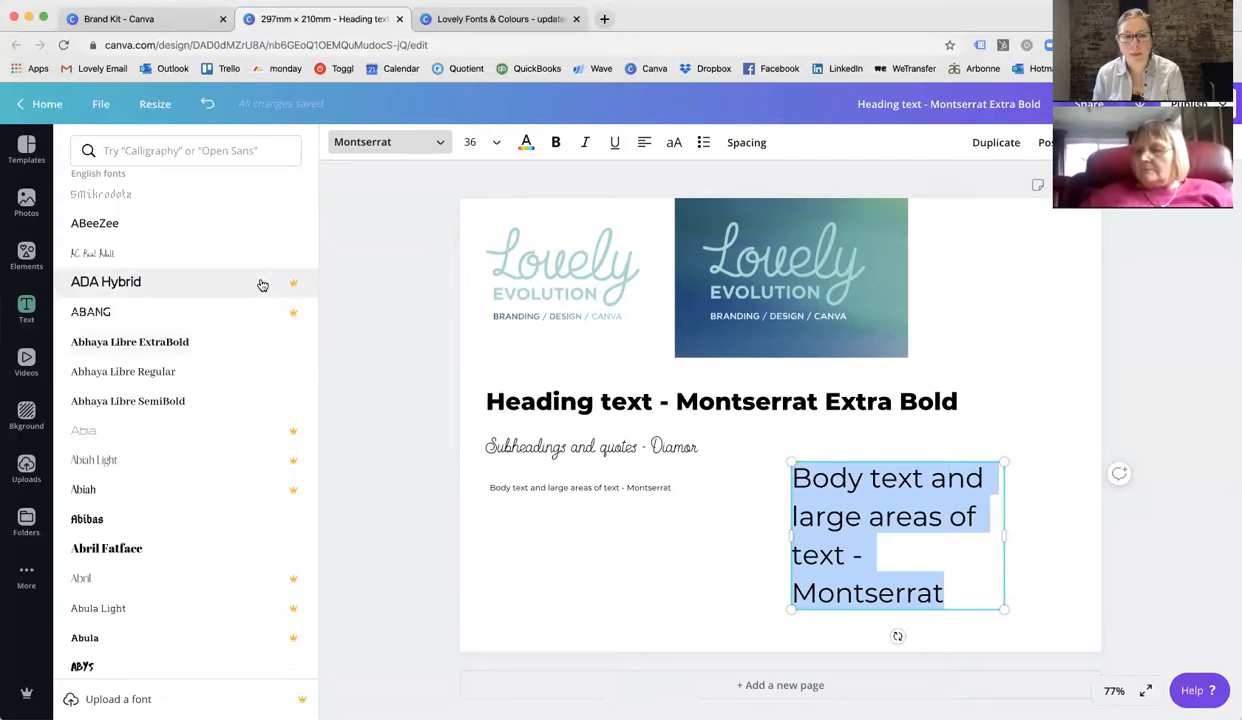
scroll(263, 320, "down", 3)
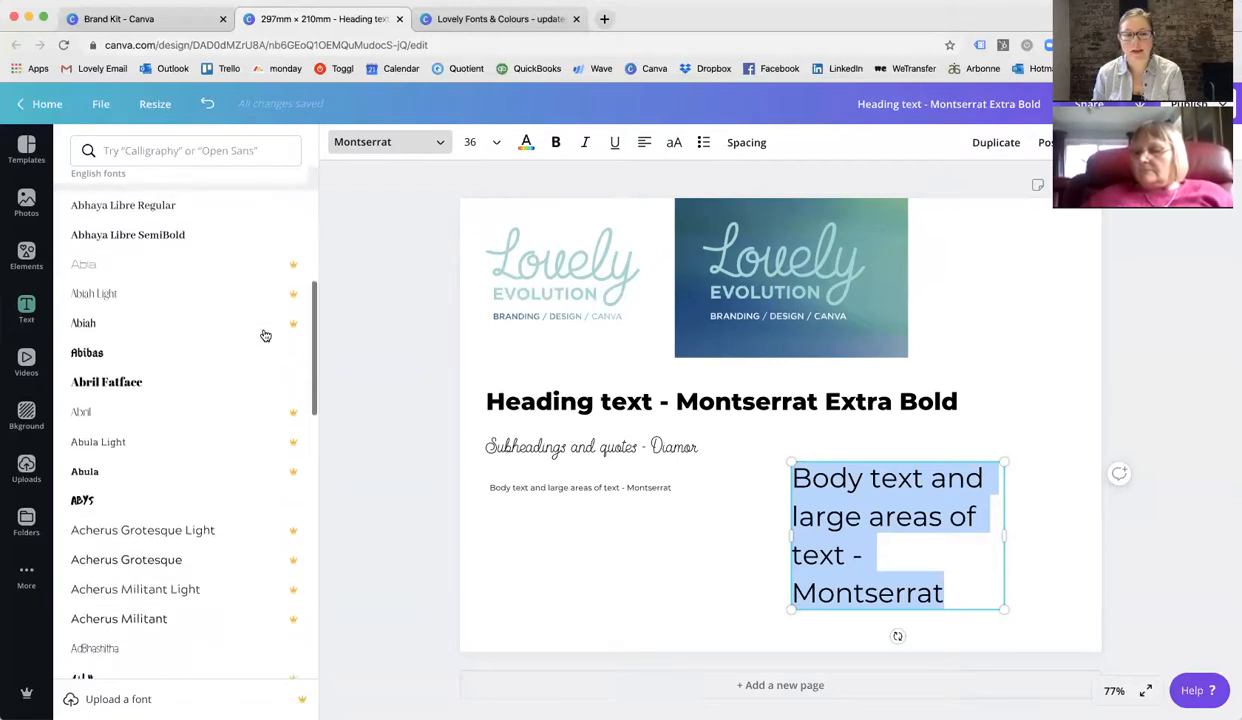
scroll(265, 335, "down", 1)
scroll(265, 335, "up", 1)
scroll(265, 335, "down", 1)
scroll(265, 335, "down", 6)
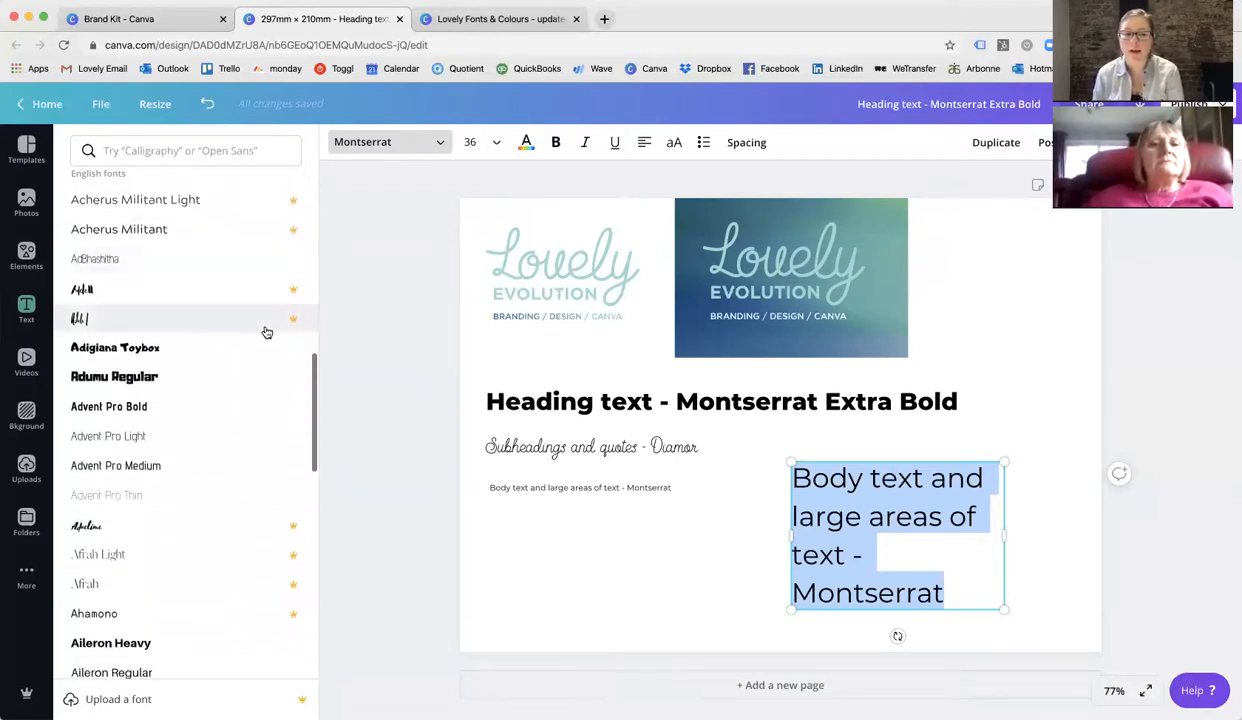
scroll(267, 332, "down", 5)
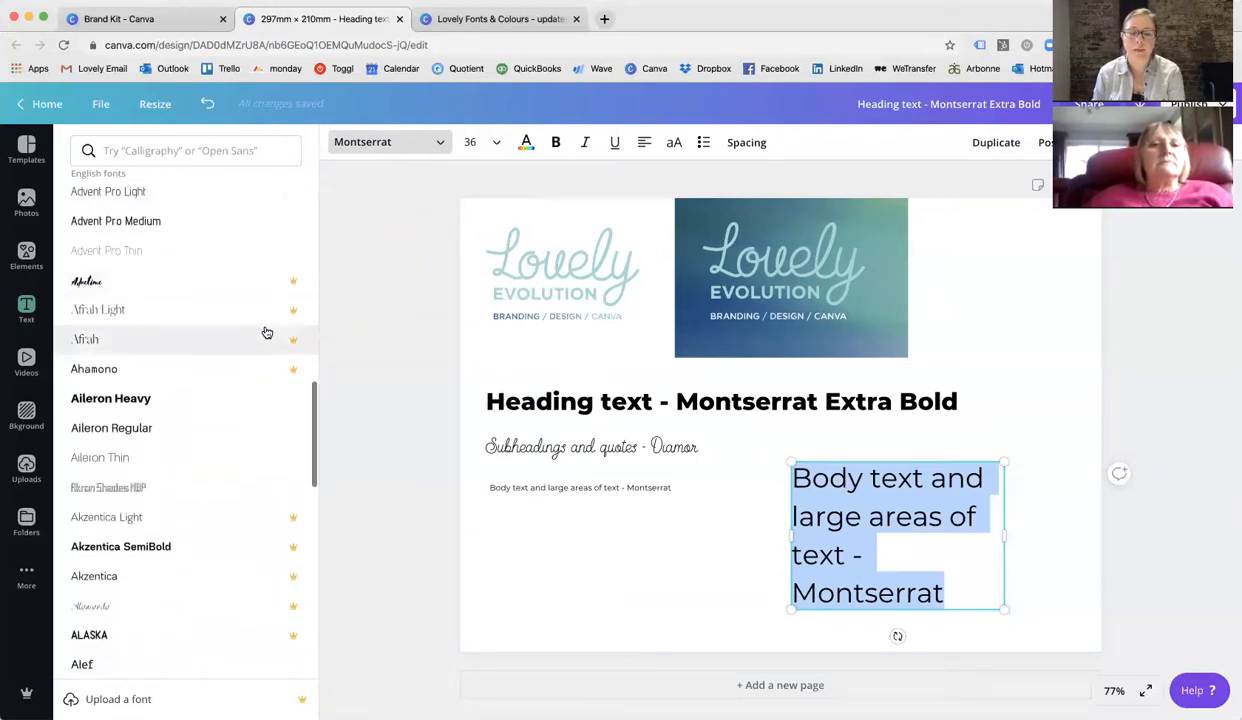
scroll(265, 332, "down", 1)
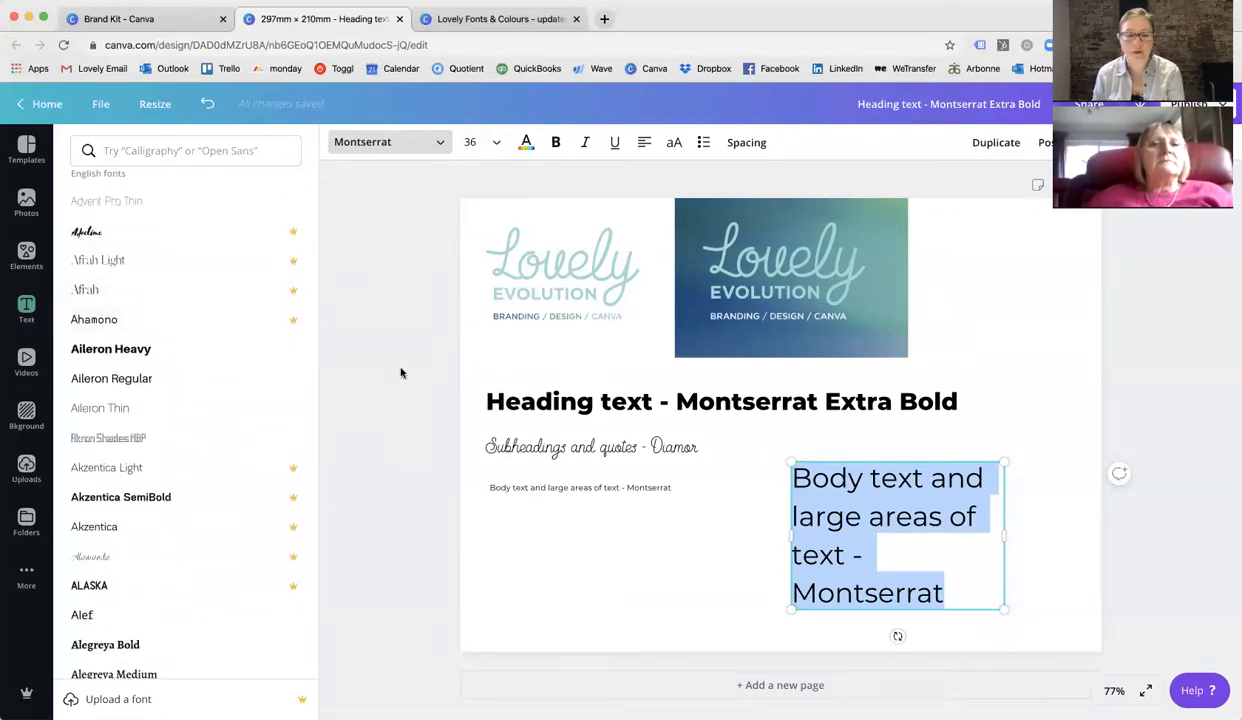
scroll(194, 437, "down", 4)
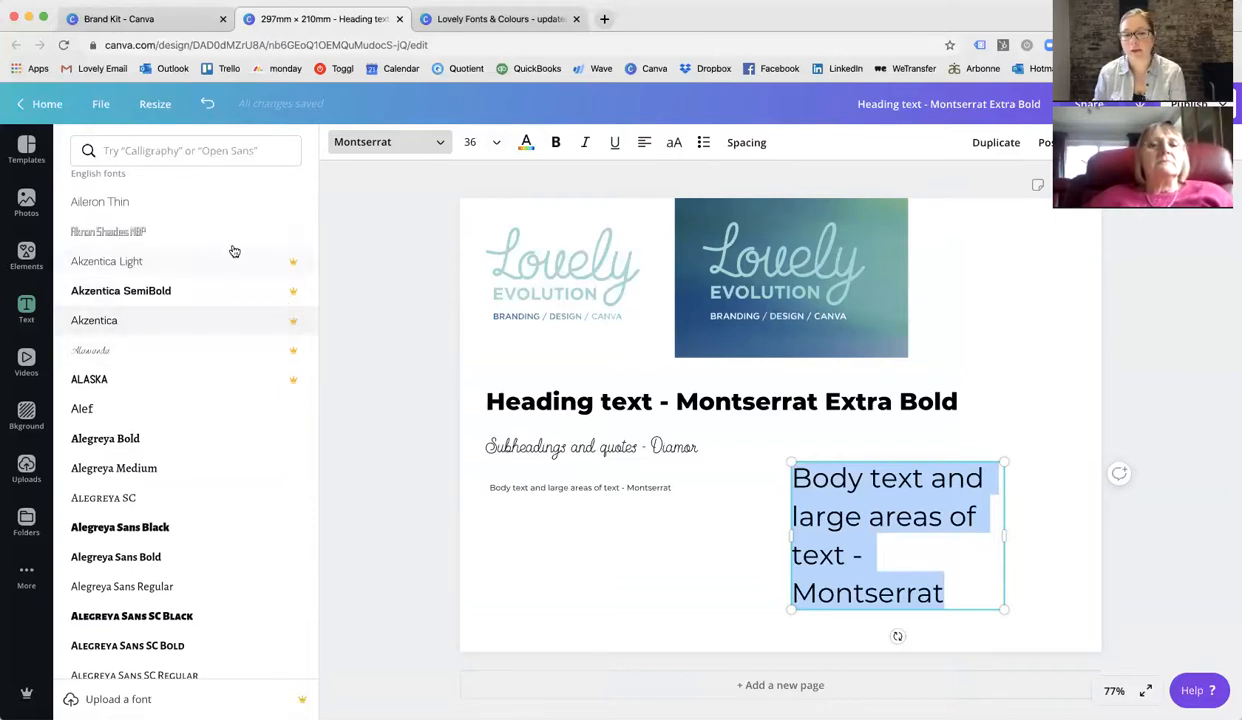
Delete the duplicated body text box.
left_click(700, 592)
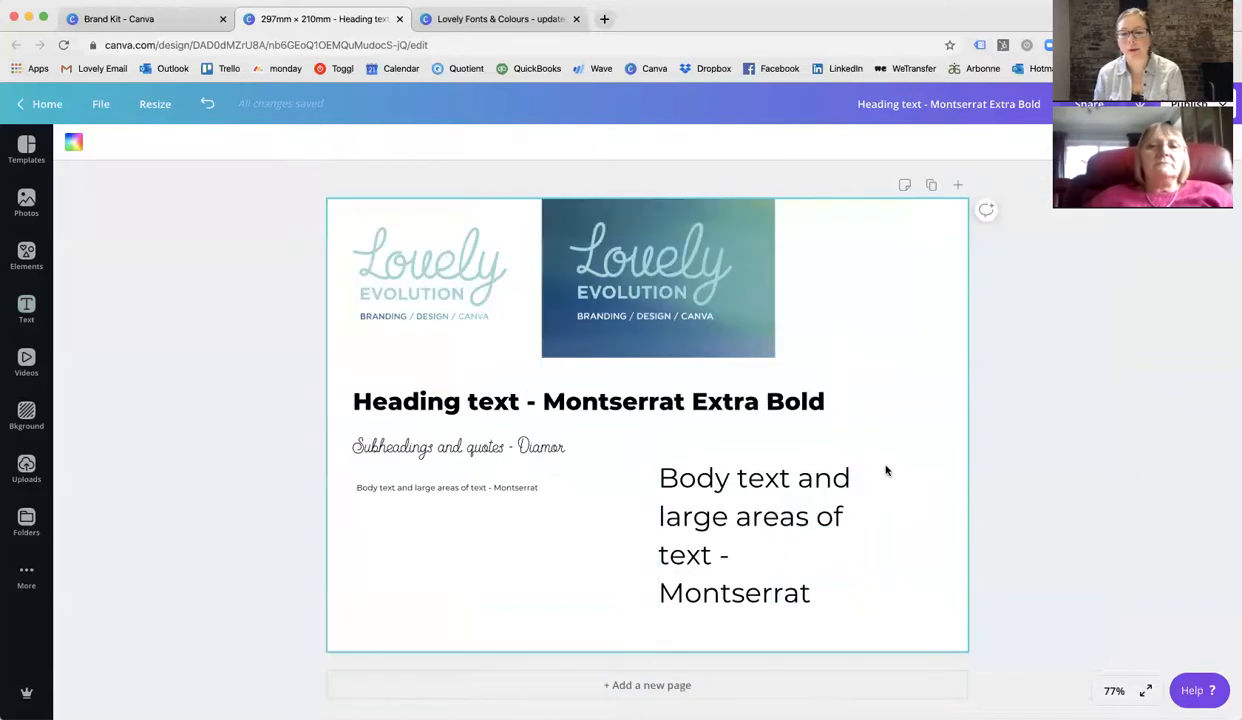
left_click(816, 472)
key("Delete")
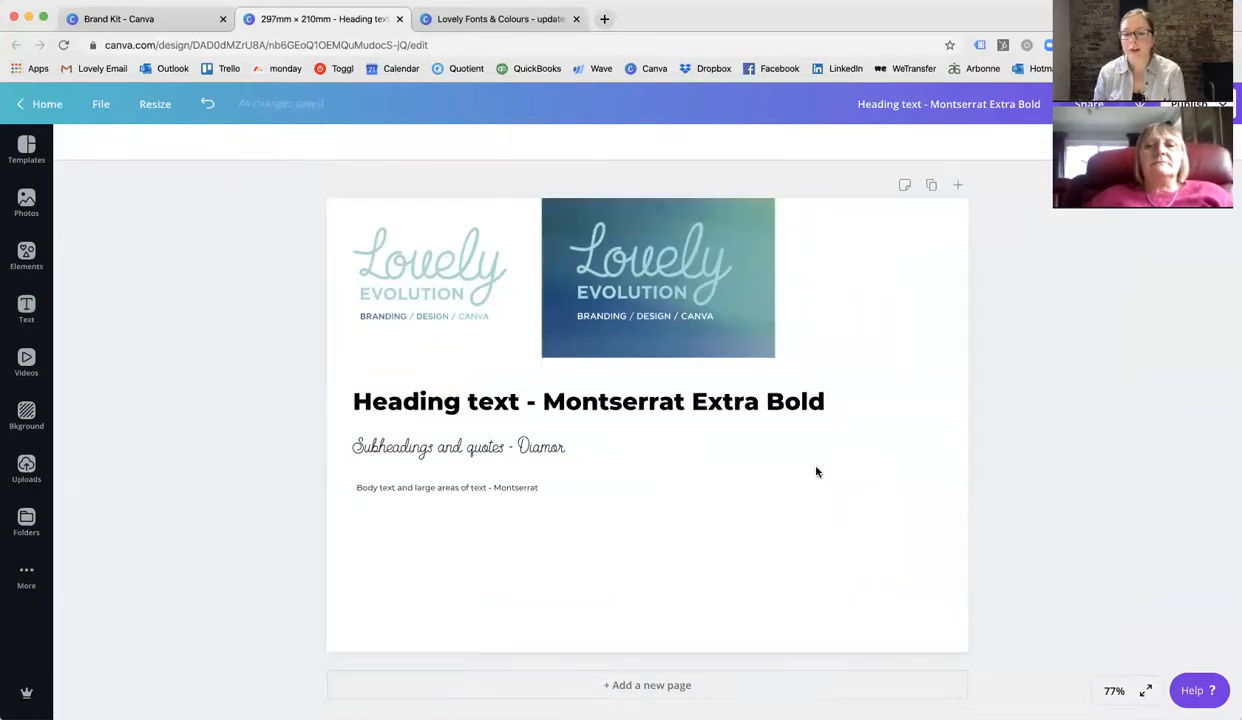
Add a square shape below the body text, nudging it slightly lower and shrinking it a little.
left_click(397, 575)
left_click(25, 252)
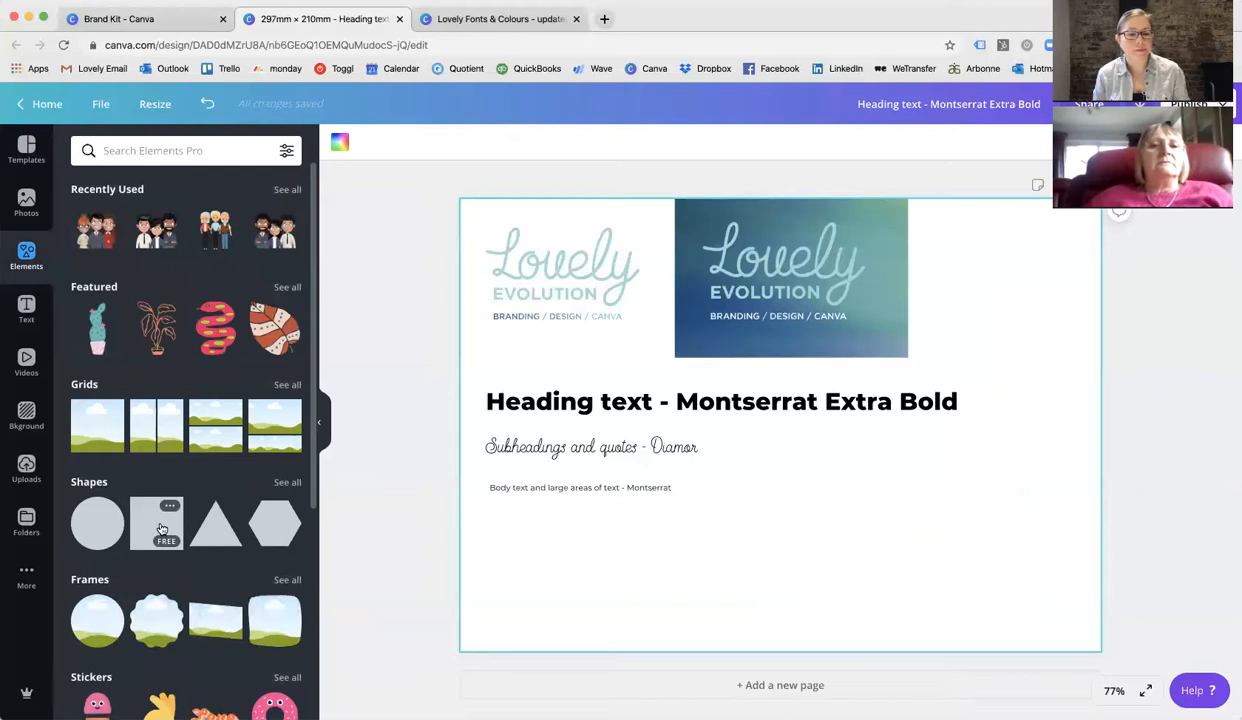
left_click(161, 528)
left_click_drag(963, 244, 628, 492)
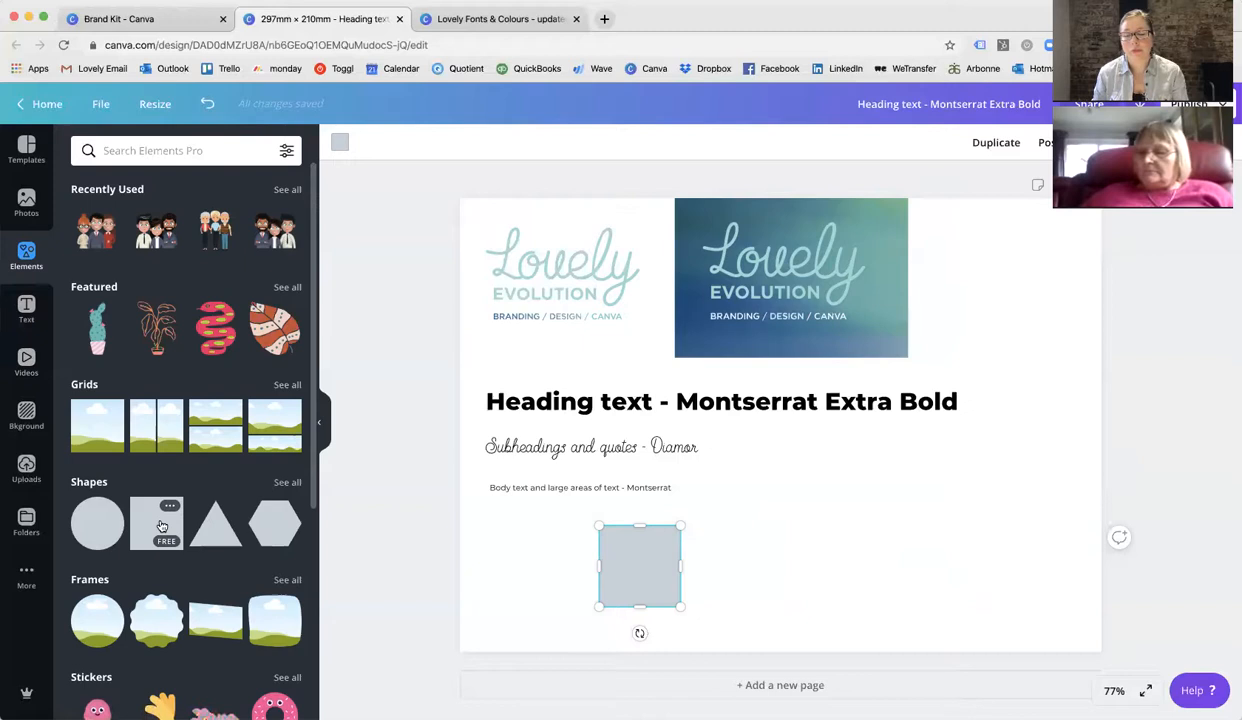
left_click(282, 483)
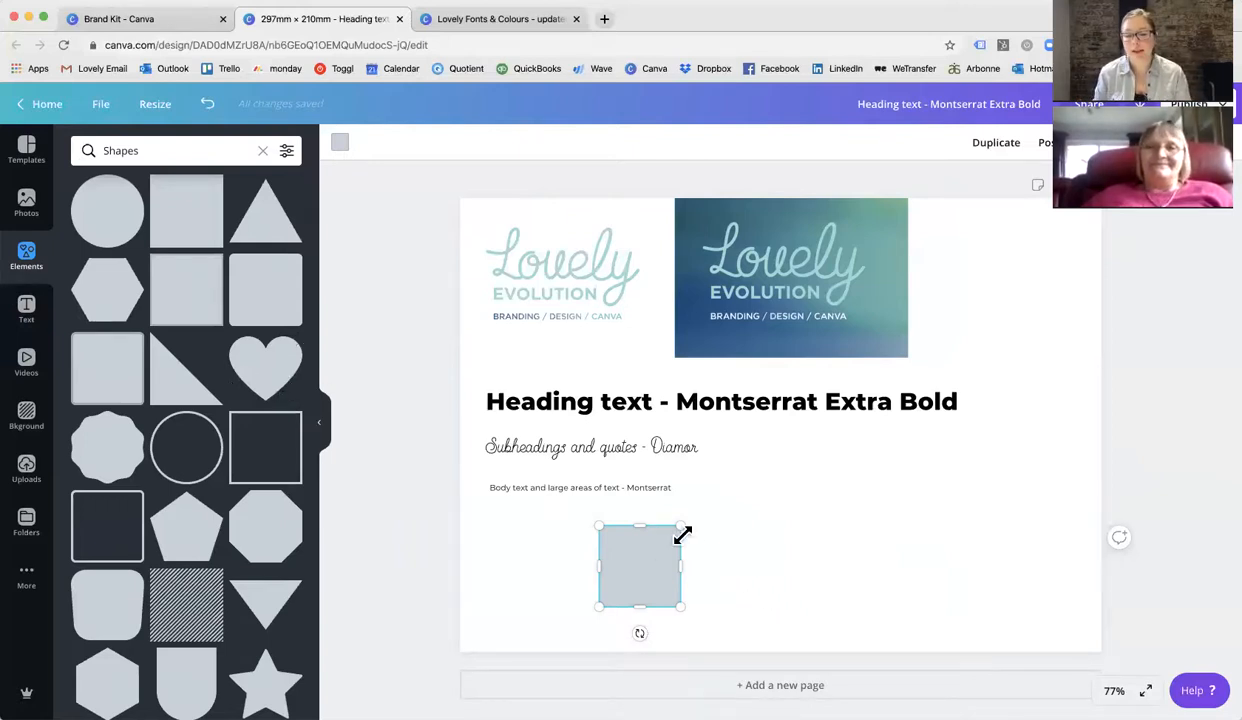
left_click_drag(642, 575, 642, 585)
left_click_drag(674, 532, 665, 540)
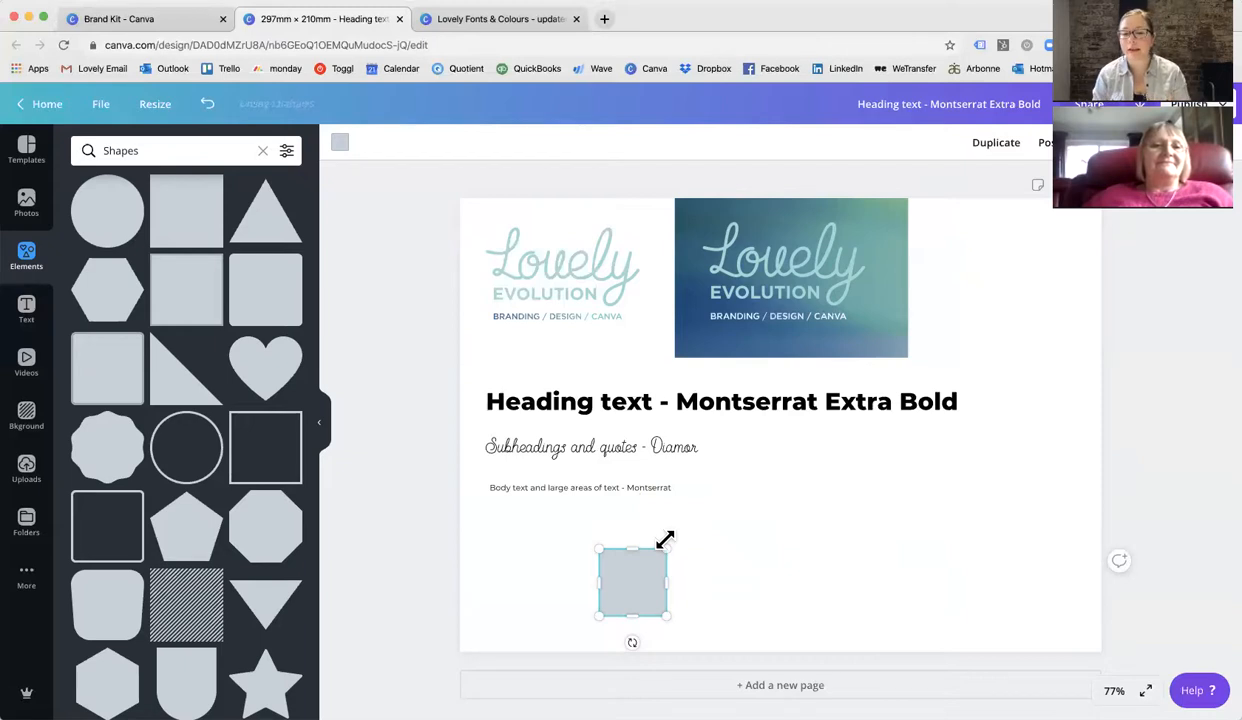
Fill the square with the first Lovely Brand colour.
left_click(724, 559)
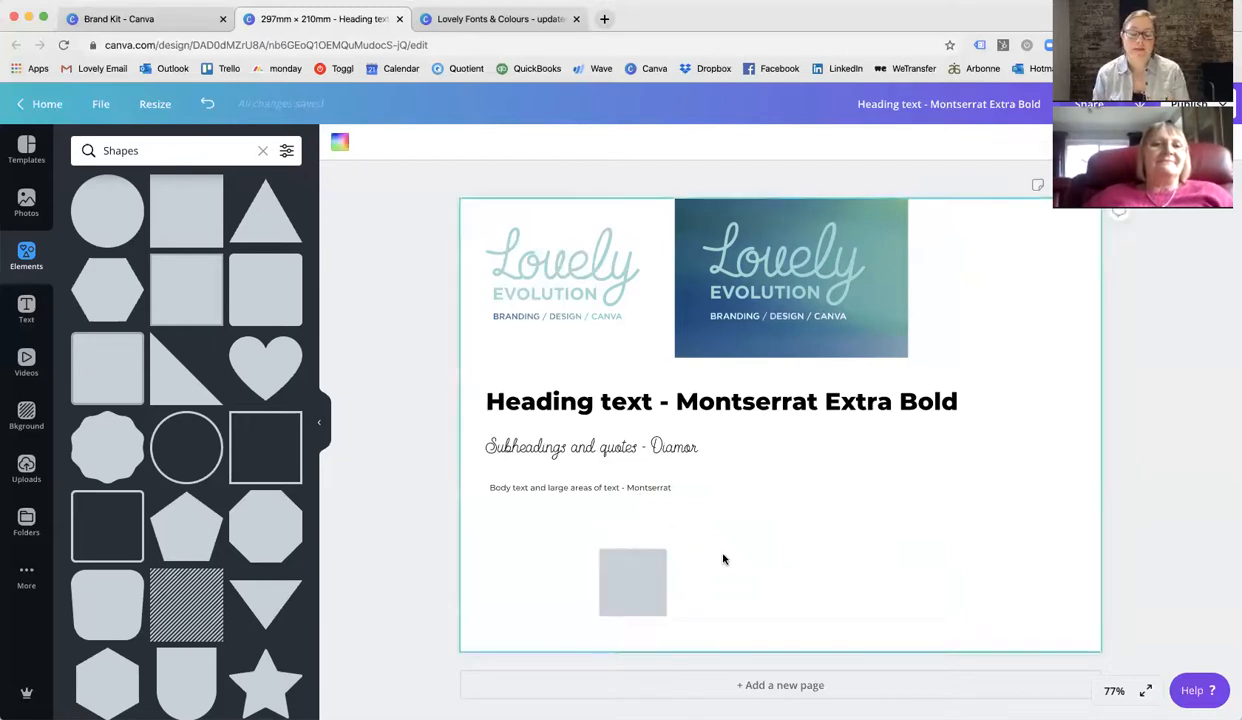
left_click(631, 586)
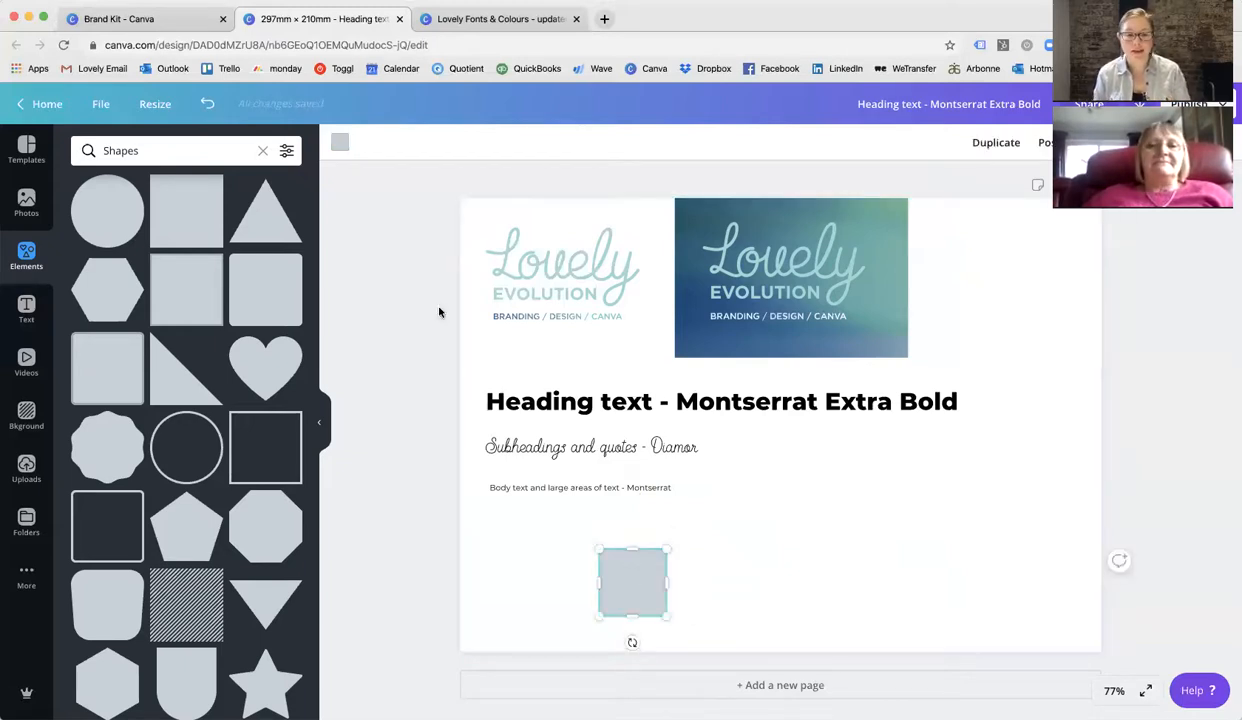
left_click(343, 145)
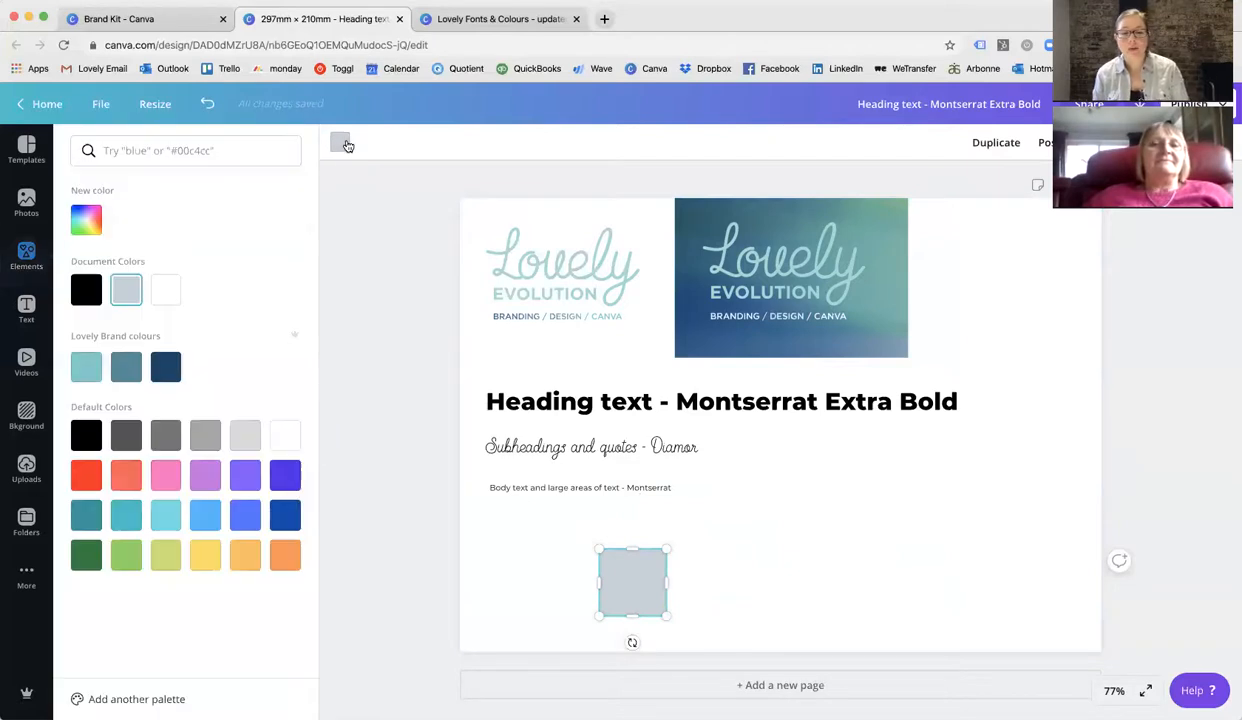
left_click(88, 370)
left_click(701, 620)
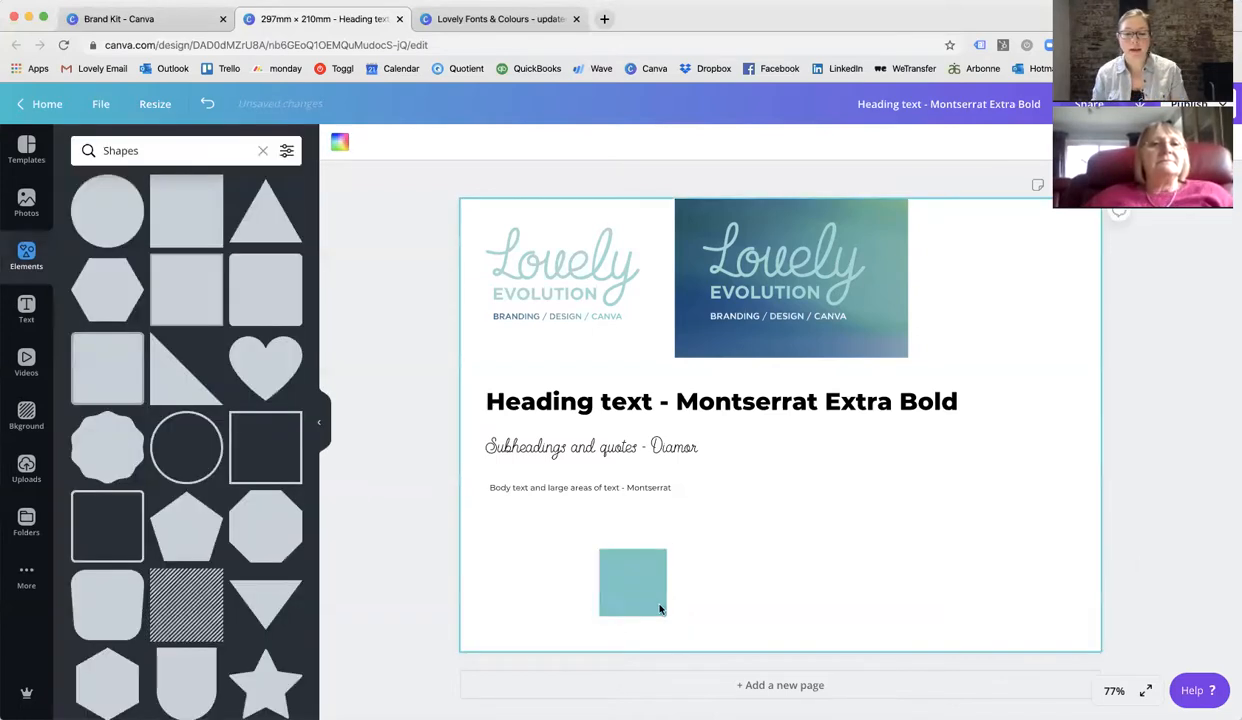
Duplicate the square beside the first and fill the copy with the second Lovely Brand colour.
mouse_move(596, 585)
left_mouse_down()
mouse_move(543, 582)
mouse_move(621, 585)
mouse_move(612, 577)
left_mouse_up()
left_click(340, 142)
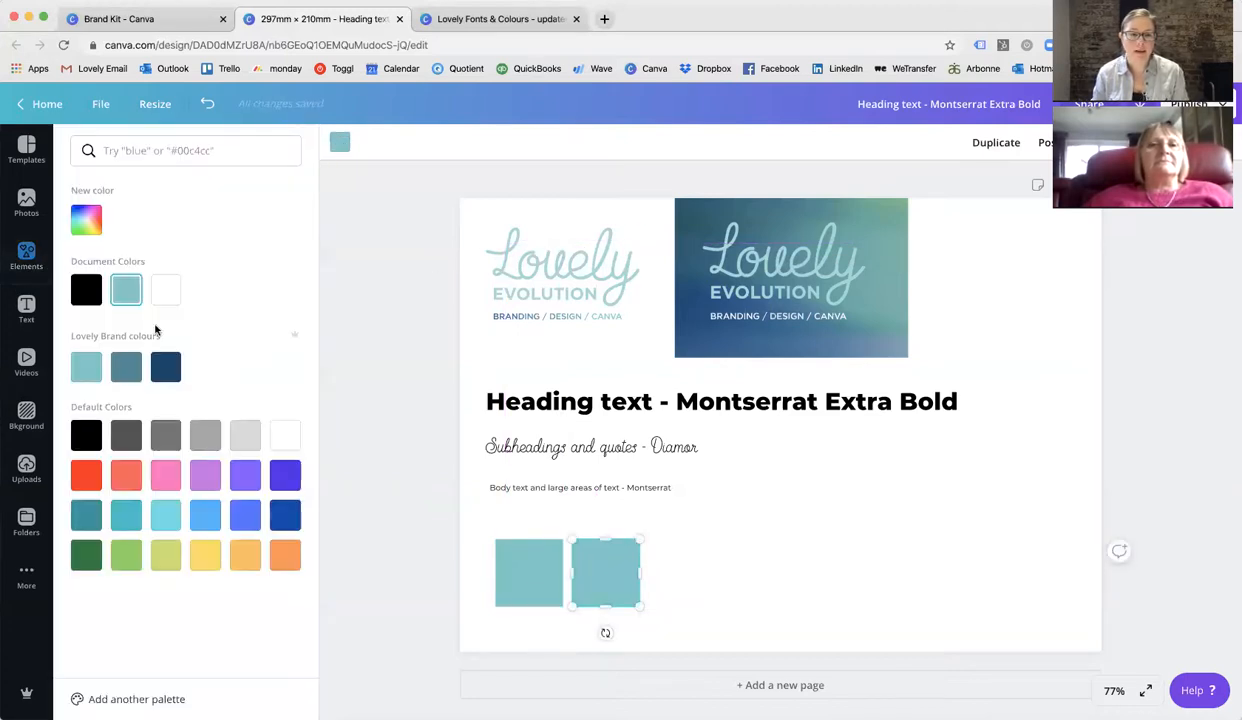
left_click(130, 364)
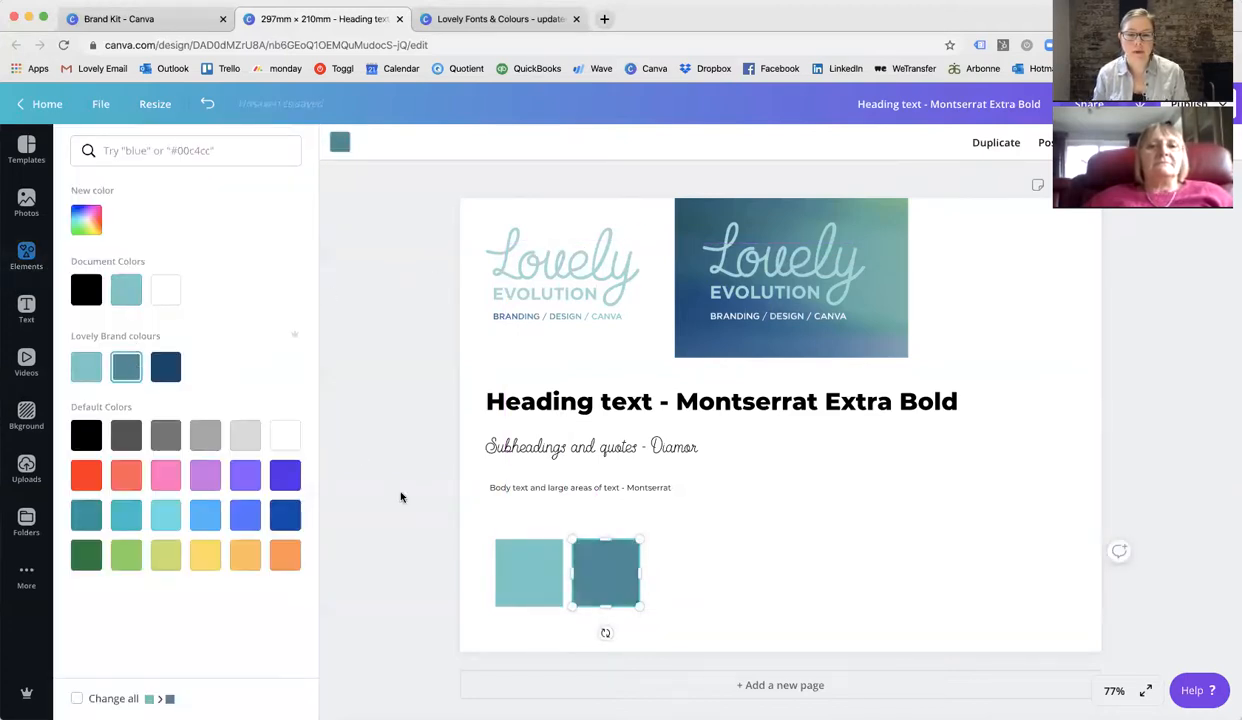
Add a third square to the right of the others and fill it with the third Lovely Brand colour.
left_click(708, 586)
left_click(589, 558)
left_click_drag(589, 558, 718, 582)
key("super+z")
left_click_drag(617, 582, 688, 571)
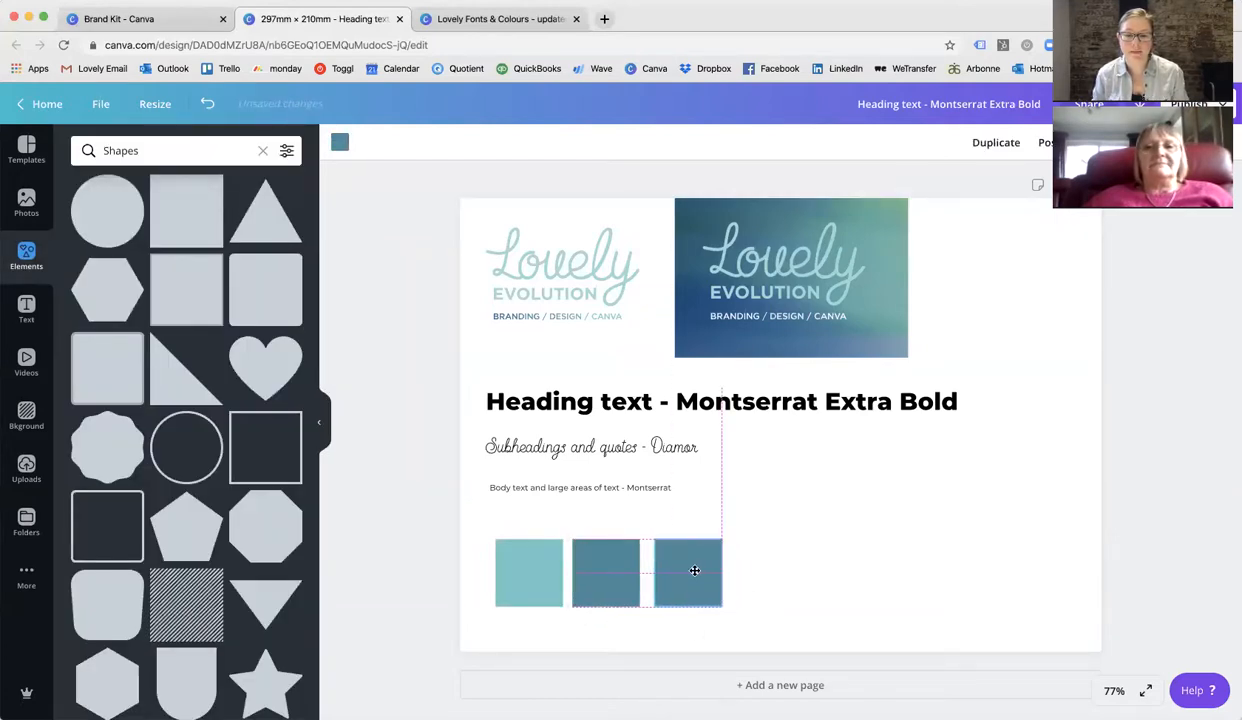
left_click(340, 142)
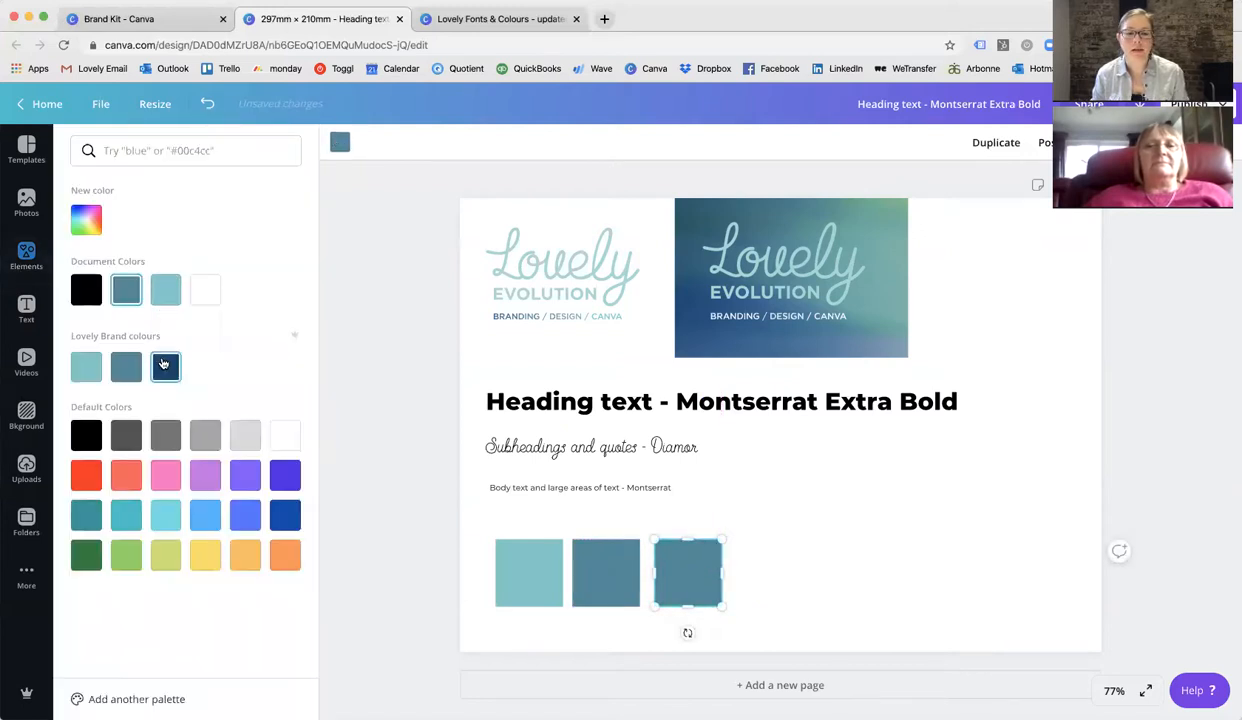
left_click(165, 364)
left_click(438, 543)
Switch to the Lovely Fonts & Colours design to inspect its colour swatches, then return to the branded design.
left_click(624, 583)
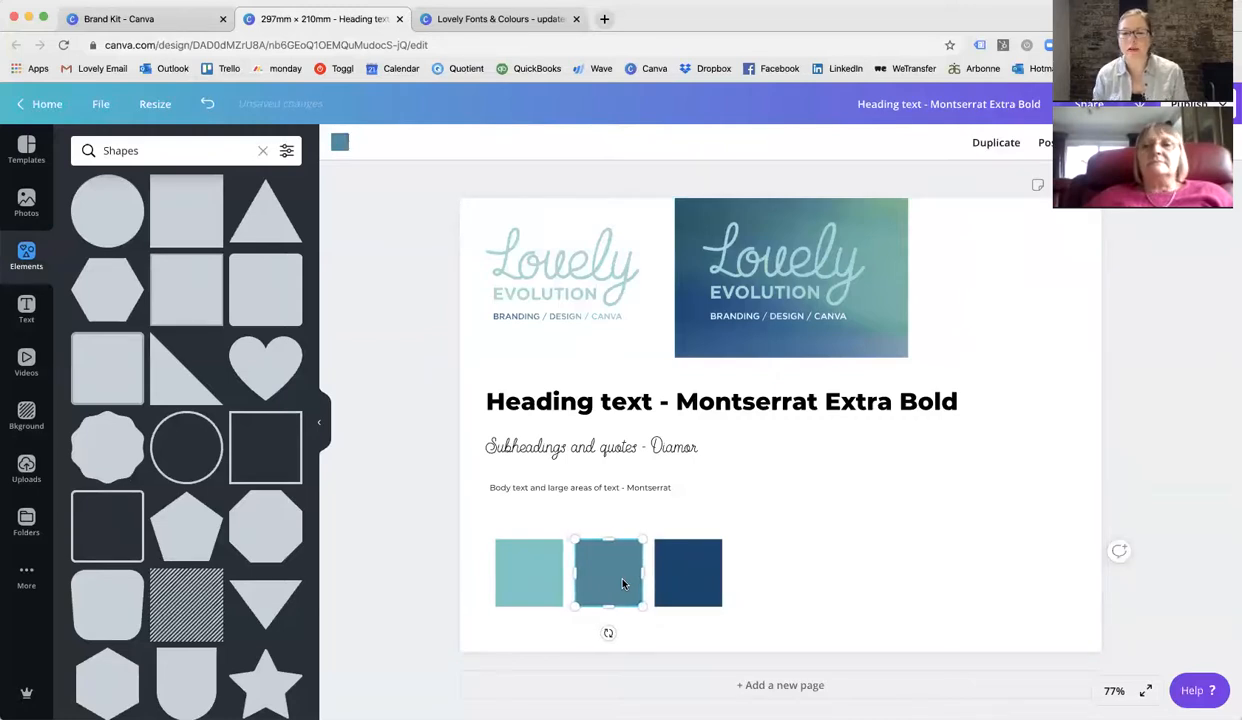
left_click(843, 634)
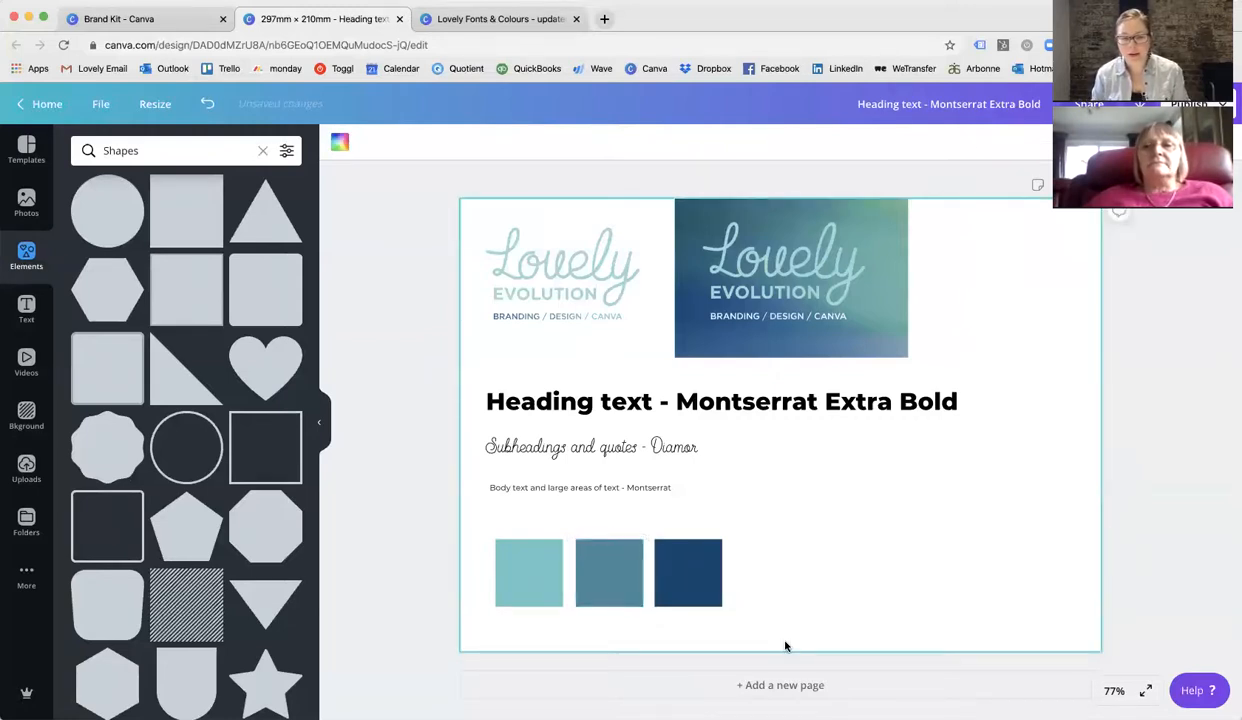
left_click(457, 22)
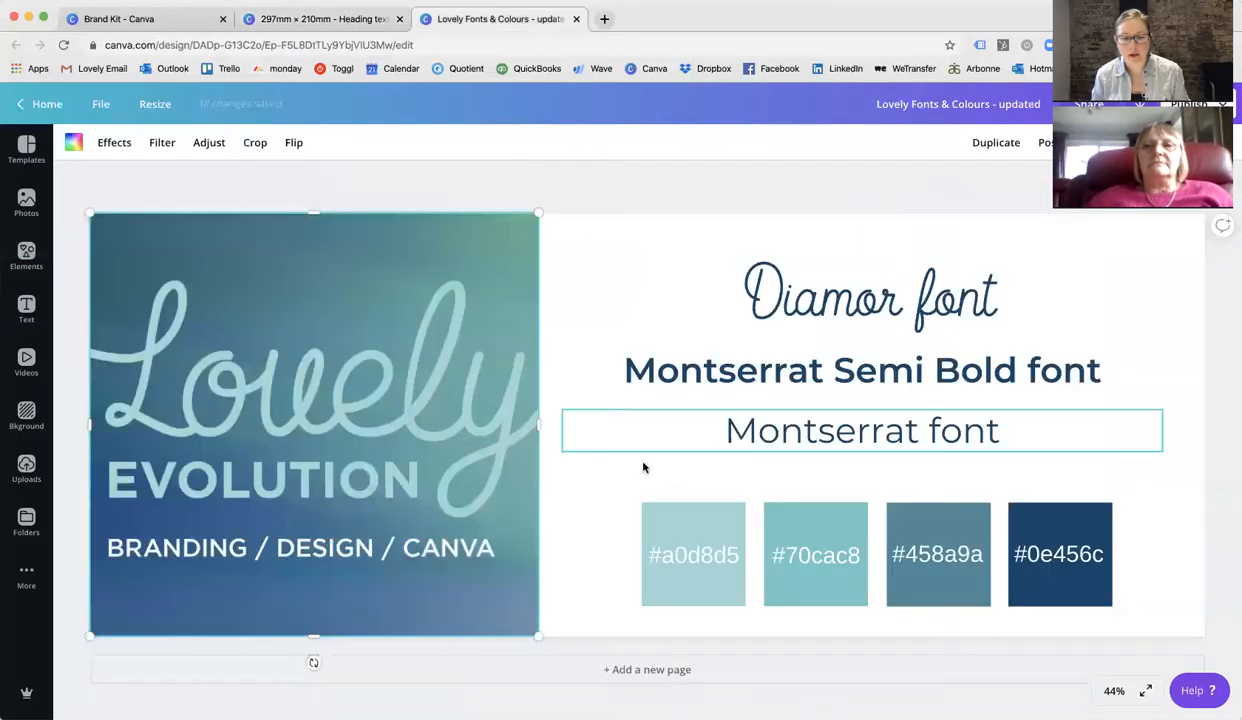
left_click(667, 524)
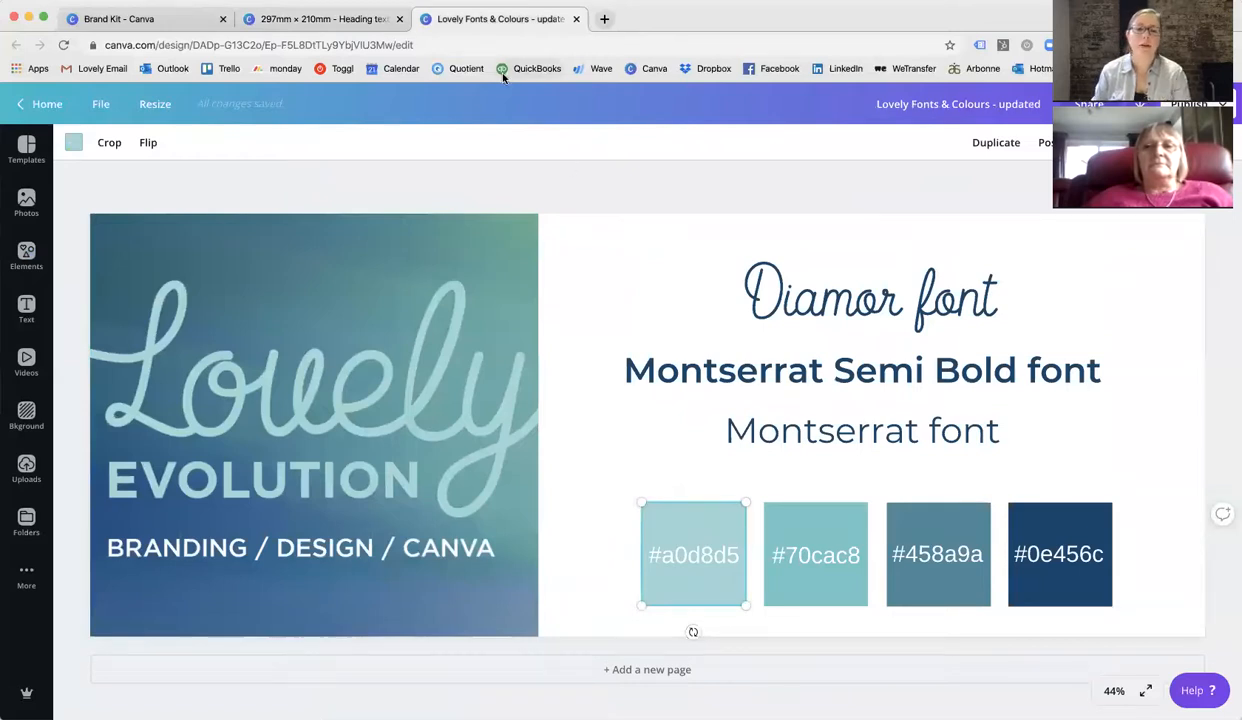
left_click(348, 19)
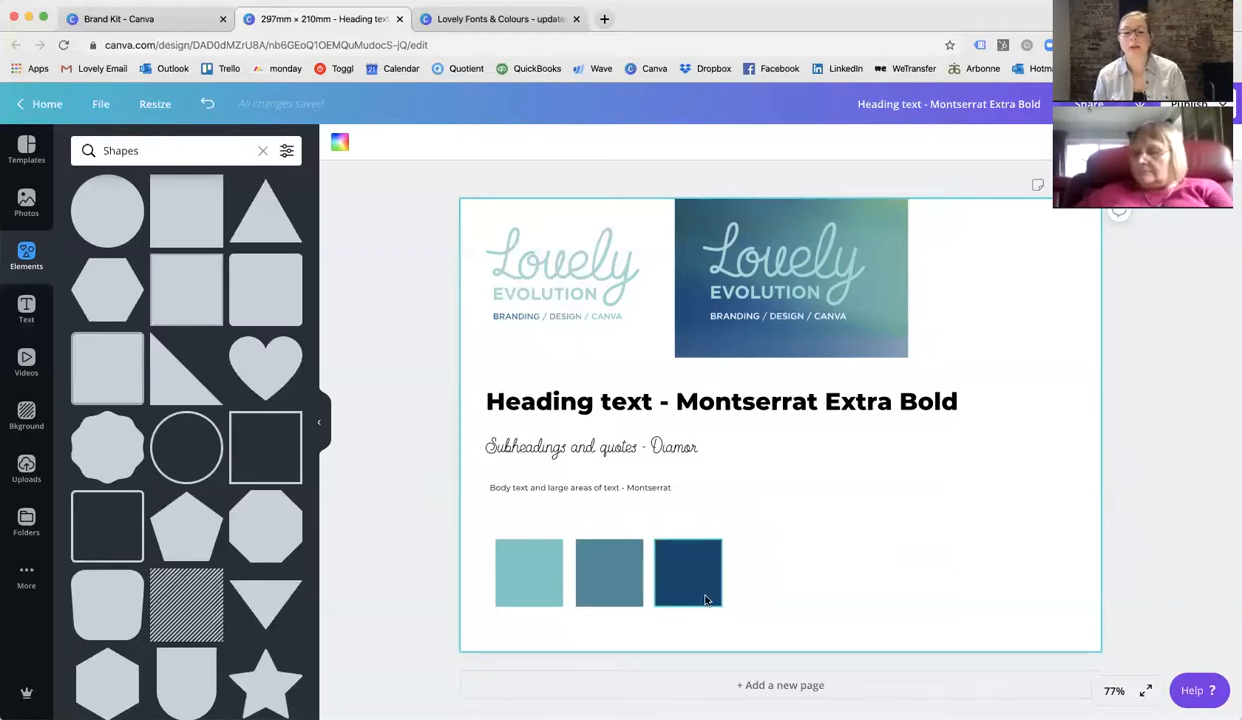
Duplicate the body text line, place the copy above the colour squares and replace its text with "#".
left_click_drag(781, 596, 502, 547)
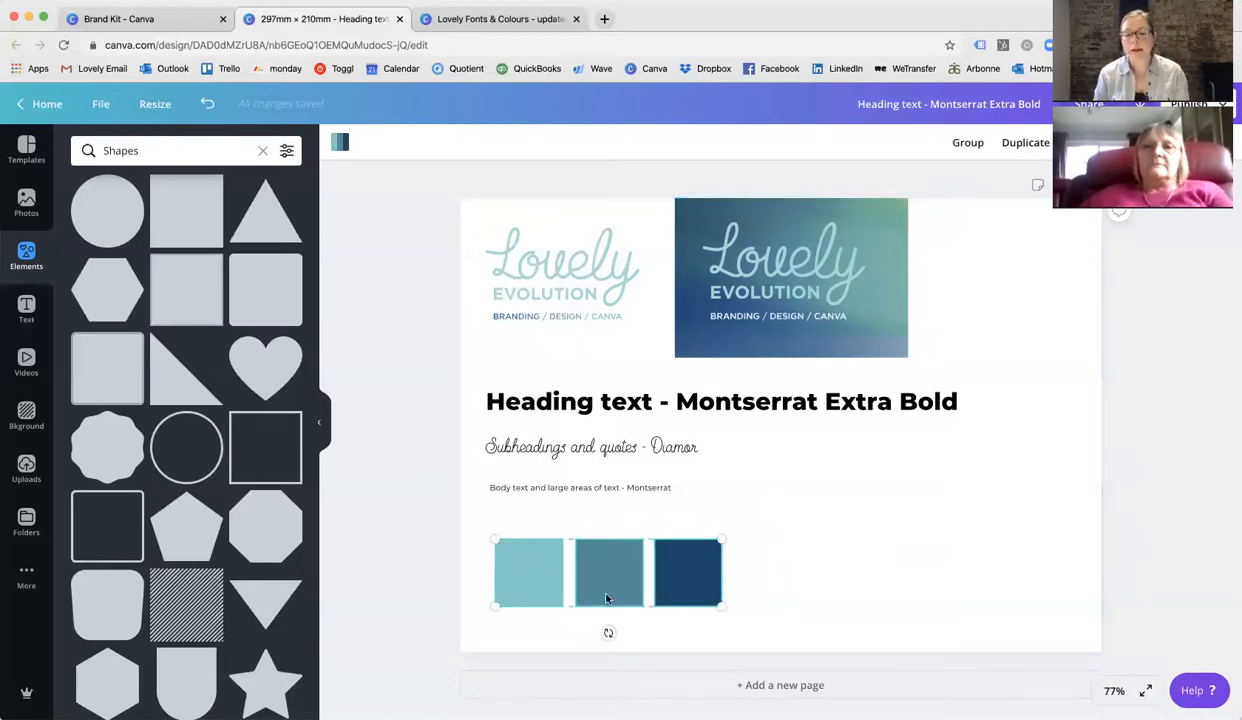
left_click(815, 599)
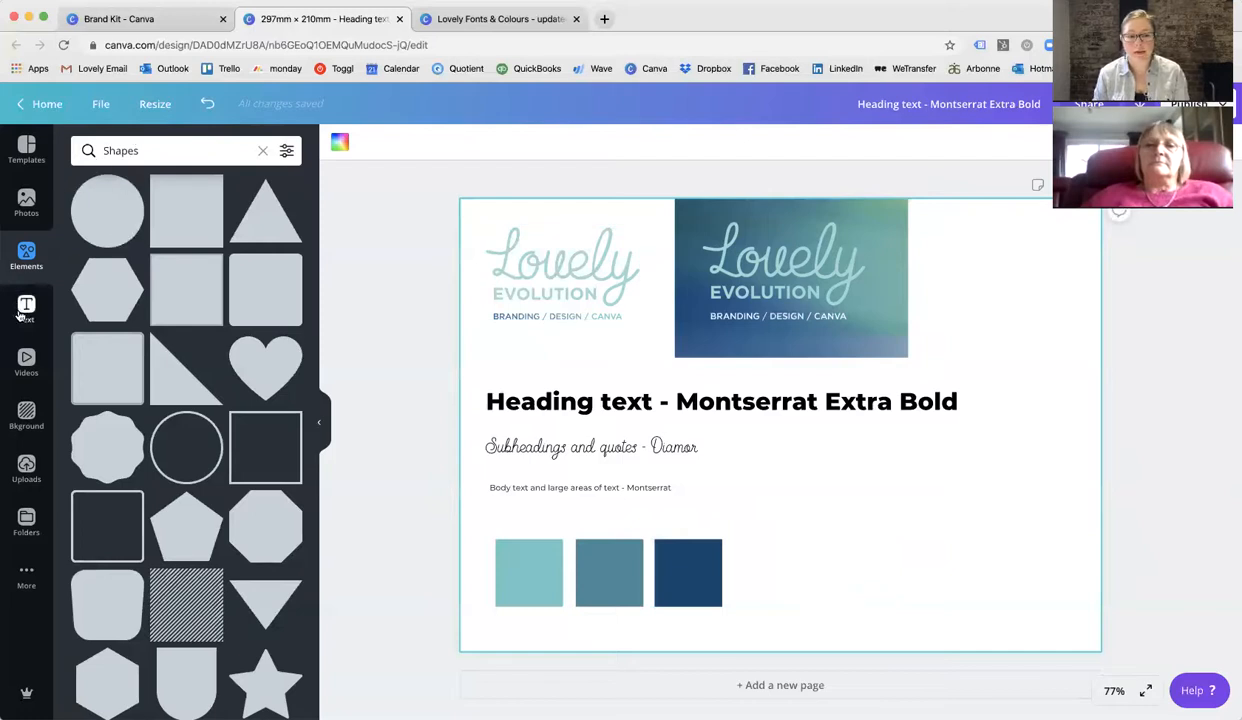
left_click(535, 489)
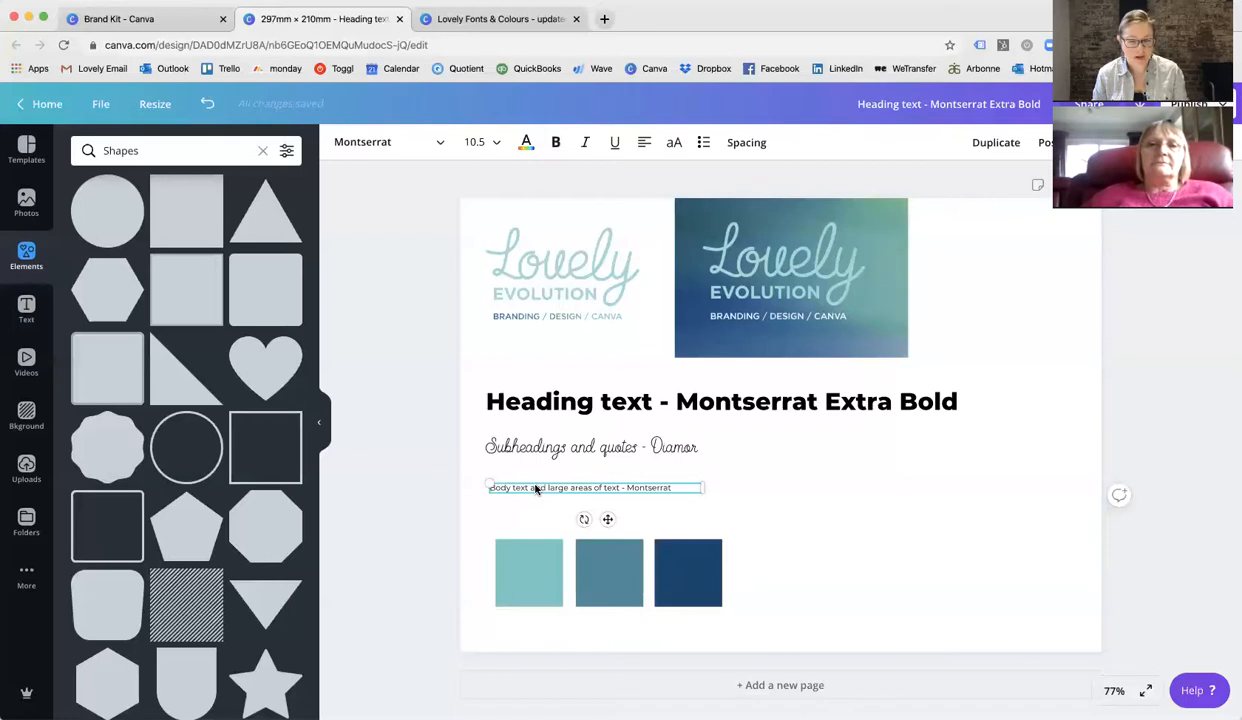
key("super+d")
left_click_drag(601, 503, 598, 532)
double_click(597, 527)
key("BackSpace")
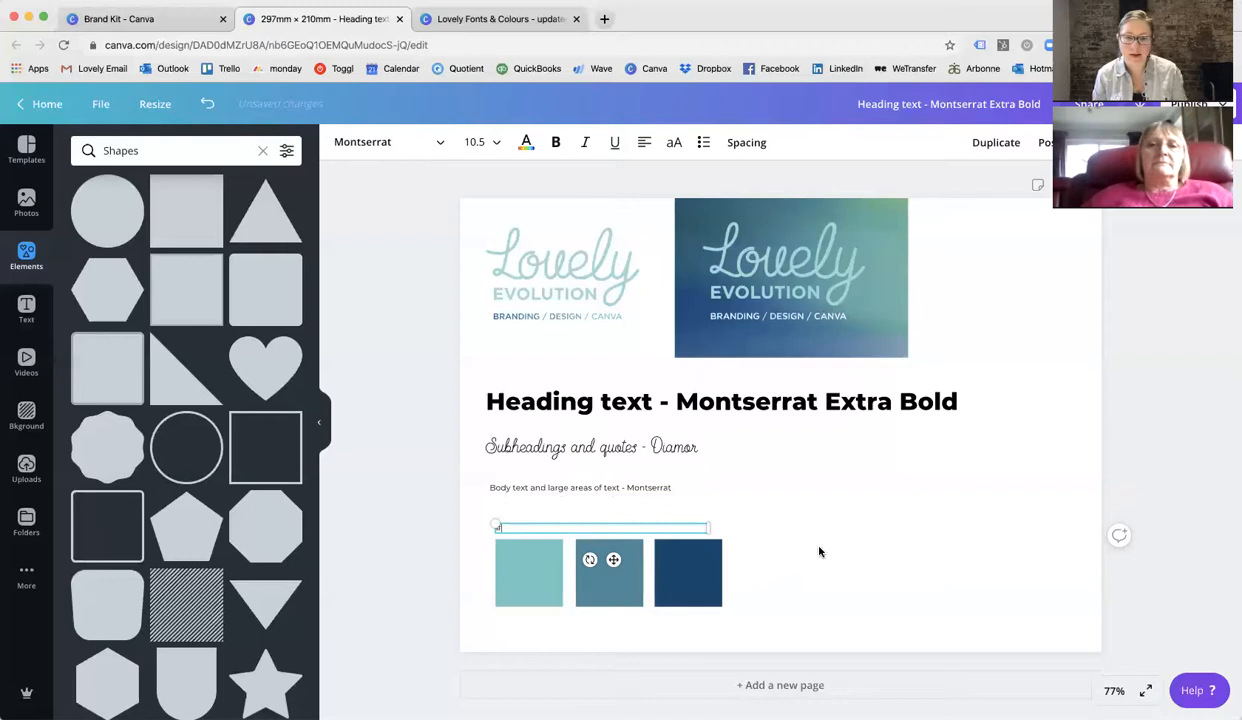
type("#")
left_click(744, 533)
Zoom in to 125% and open the first square's colour picker to read its hex code.
left_click(1113, 690)
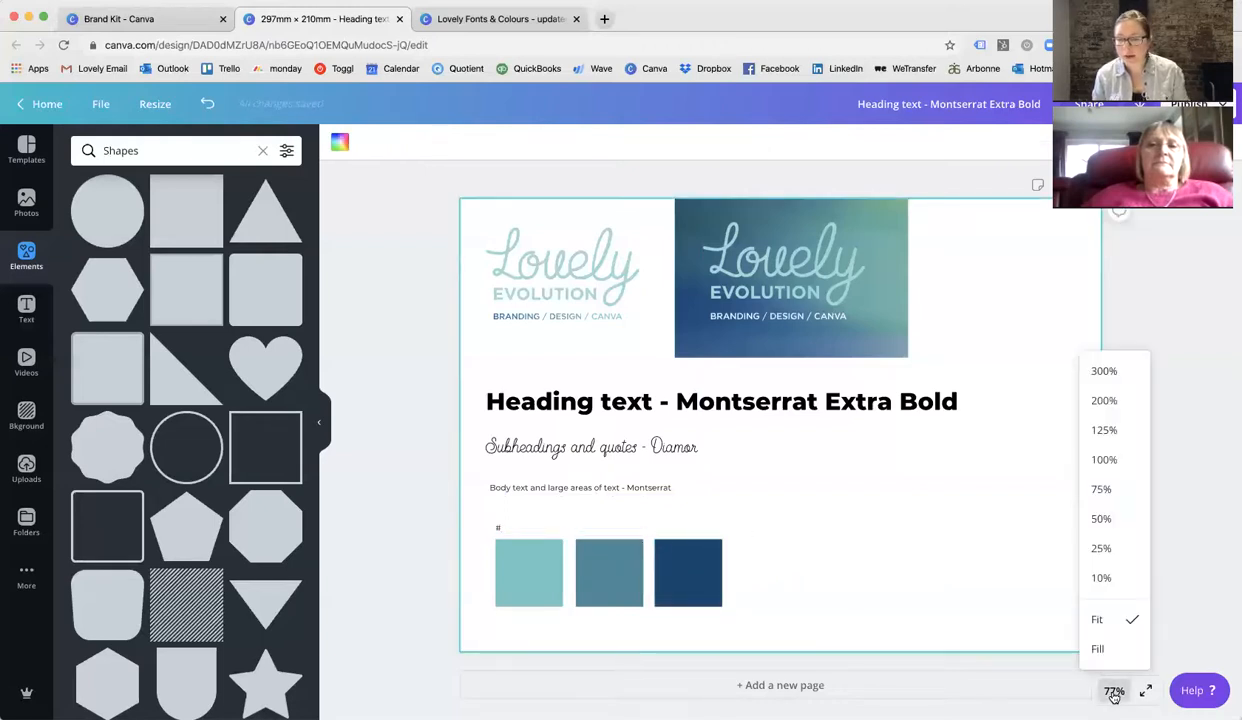
left_click(1124, 462)
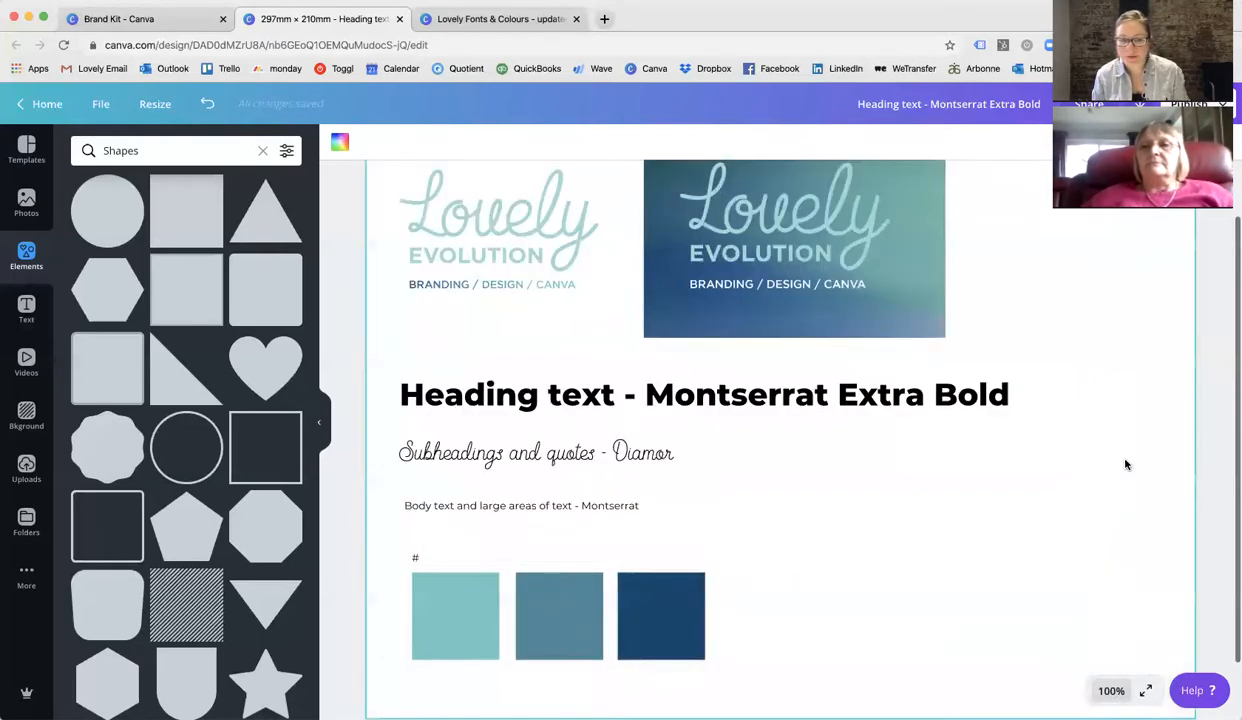
left_click(1106, 690)
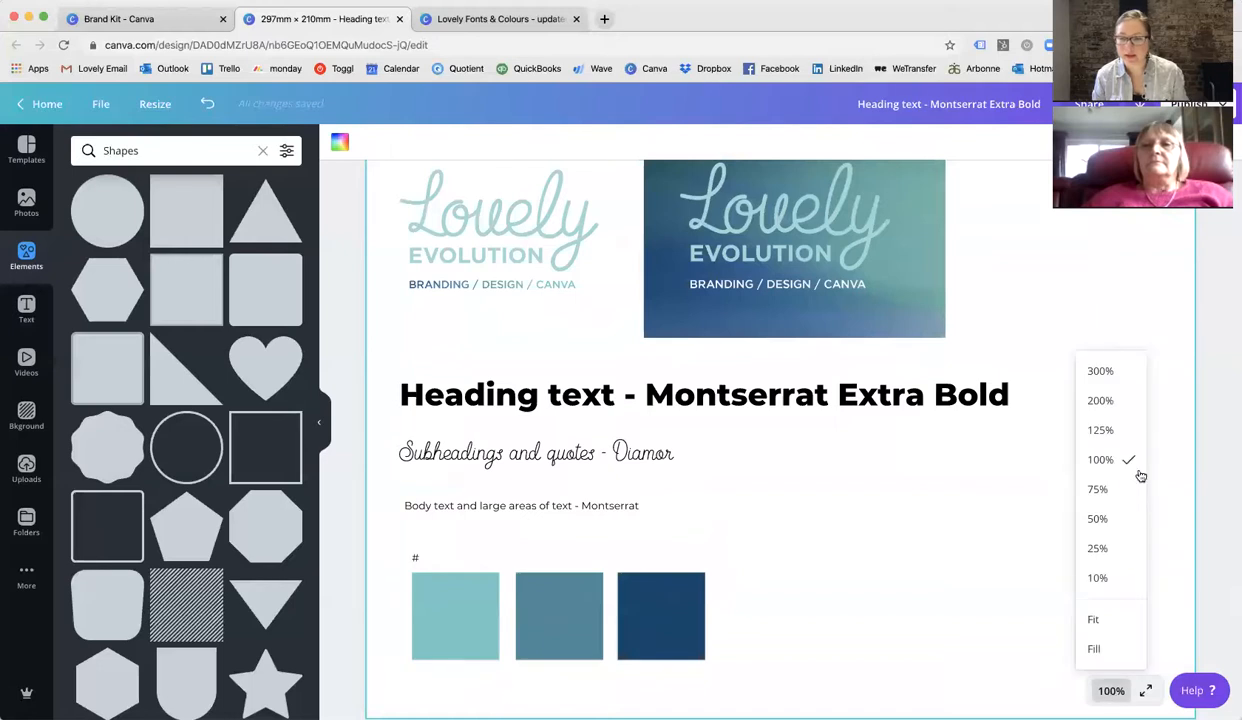
left_click(1090, 430)
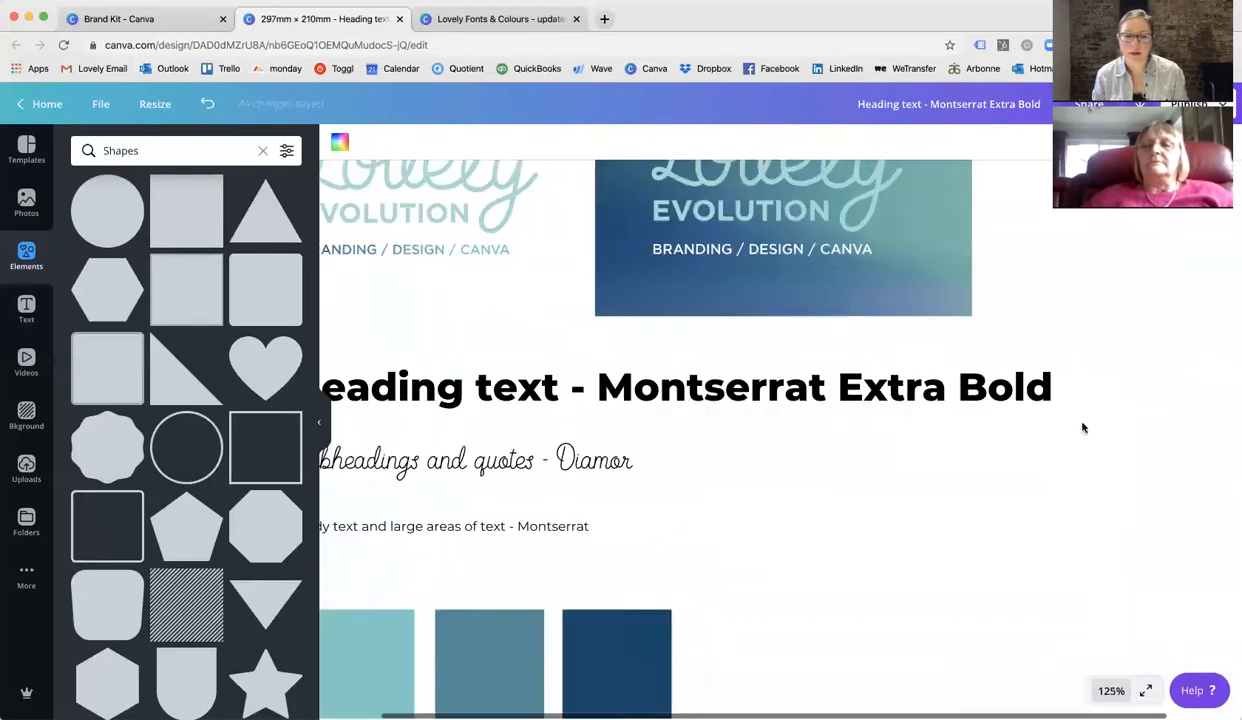
left_click(309, 412)
scroll(345, 433, "down", 3)
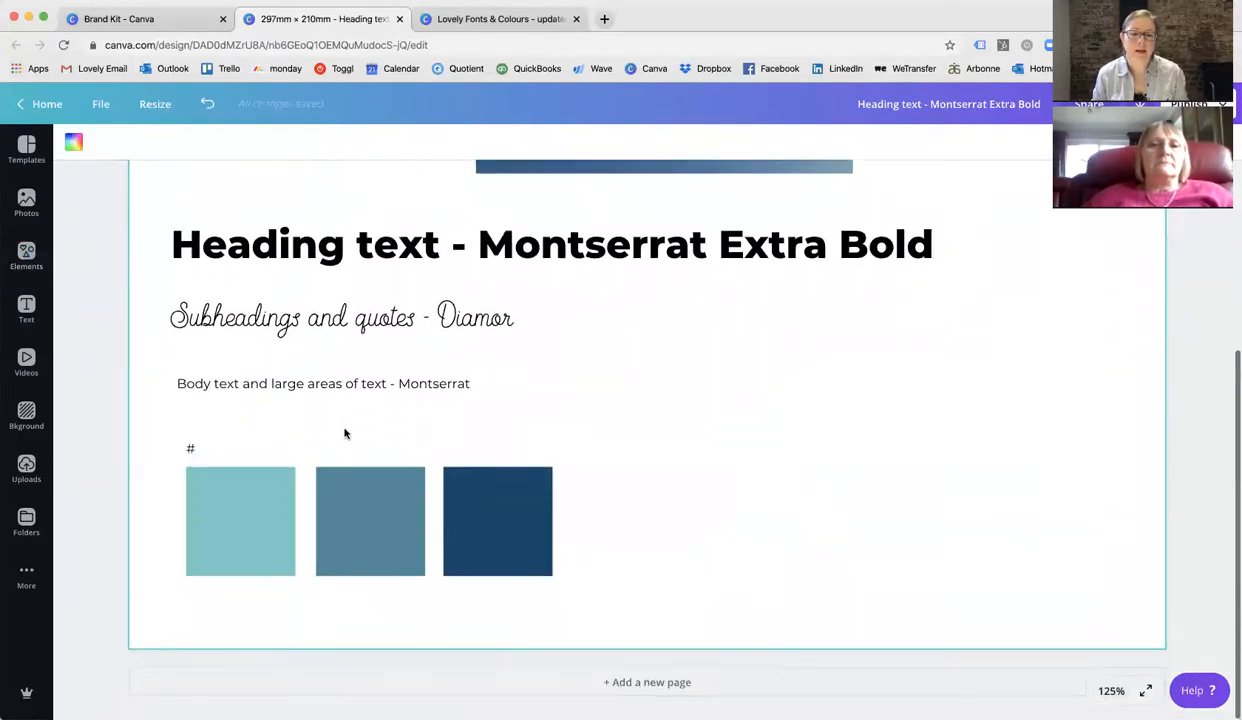
left_click(234, 508)
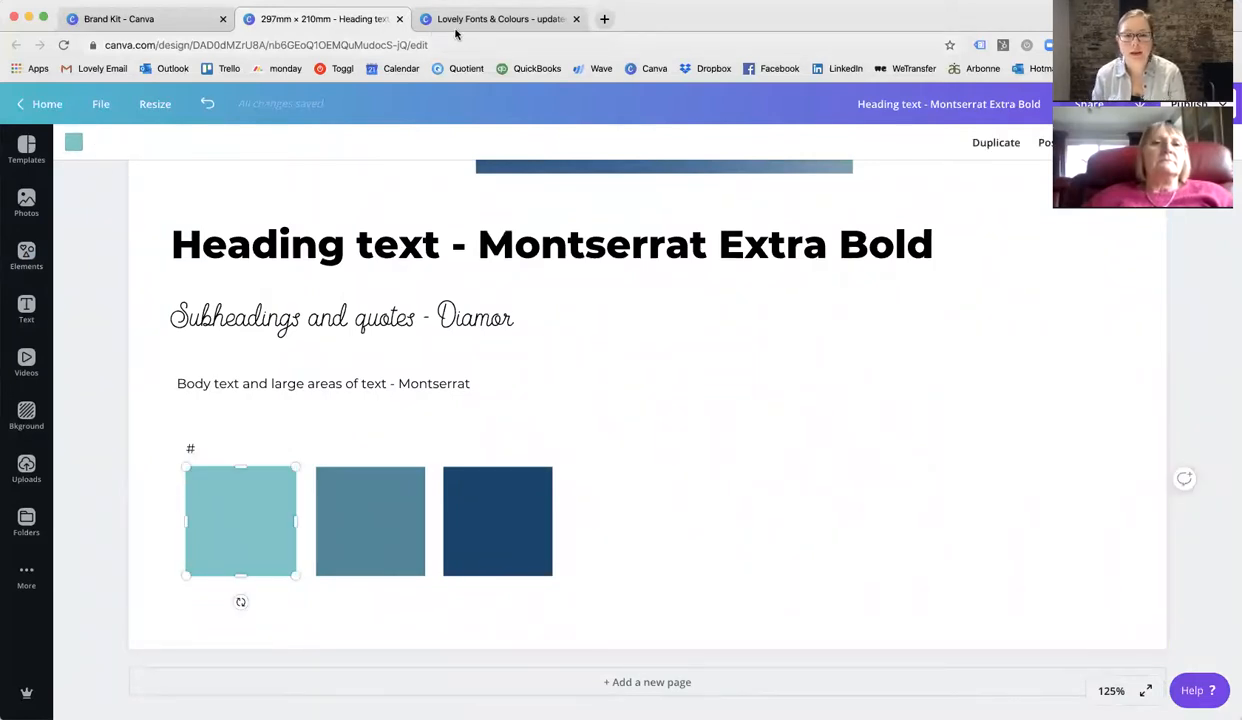
left_click(76, 144)
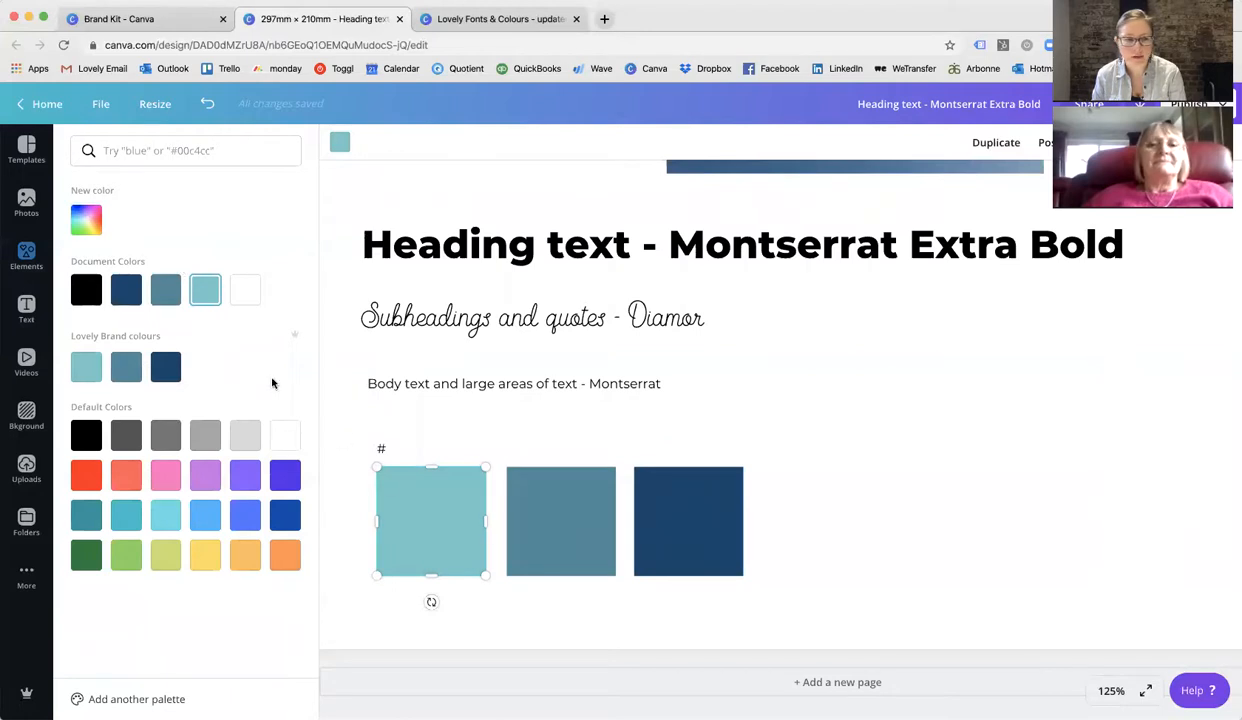
left_click(72, 214)
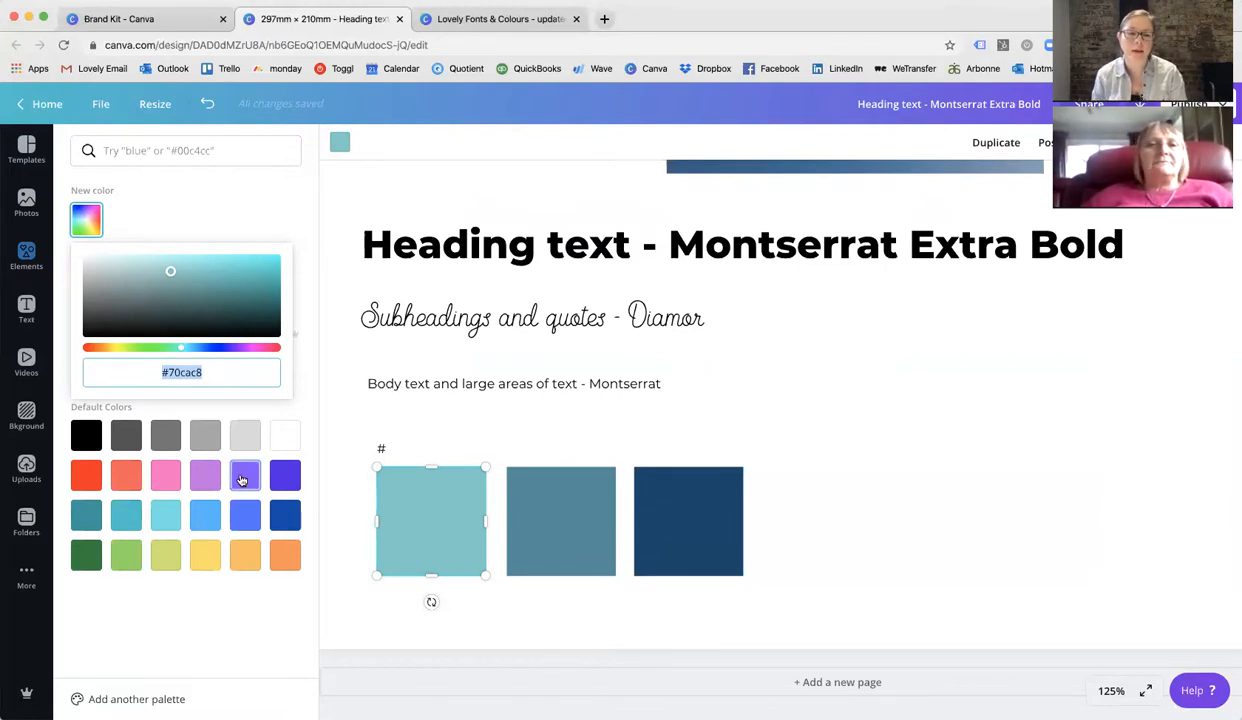
left_click(795, 562)
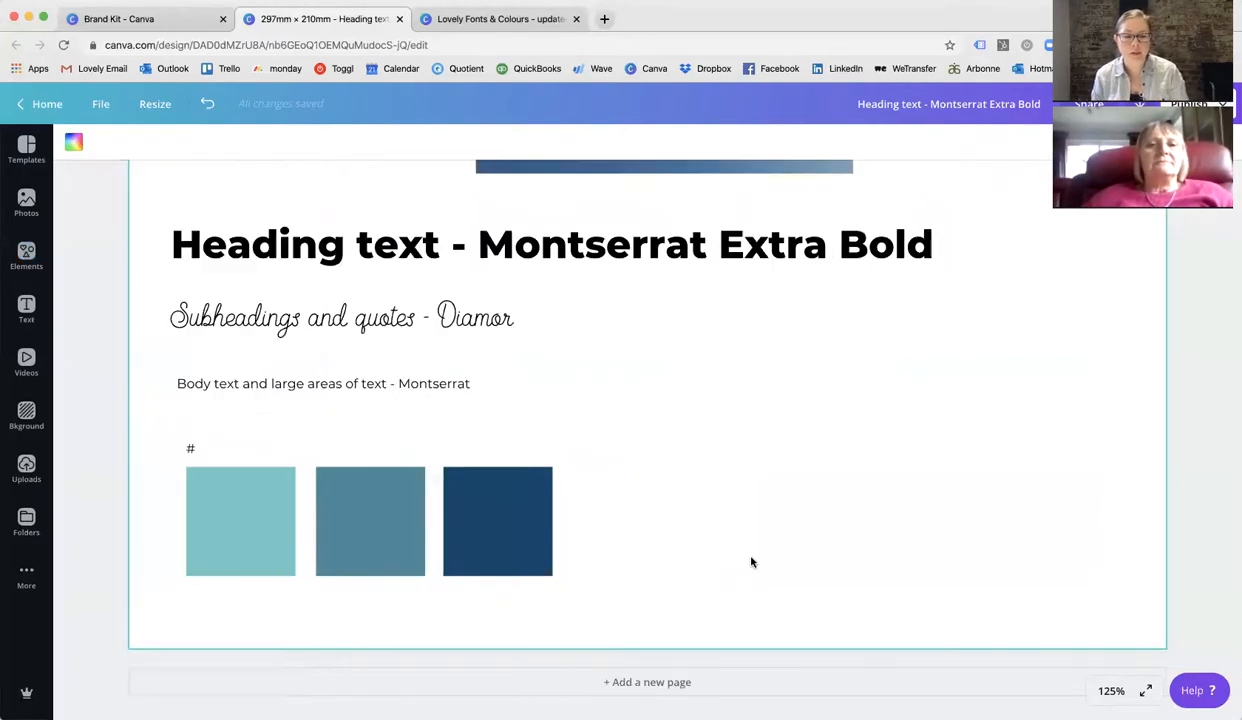
Duplicate the dark navy square, move the copy well to the right and fill it with the default Purple colour.
left_click(482, 527)
key("super+d")
left_click_drag(557, 542, 818, 516)
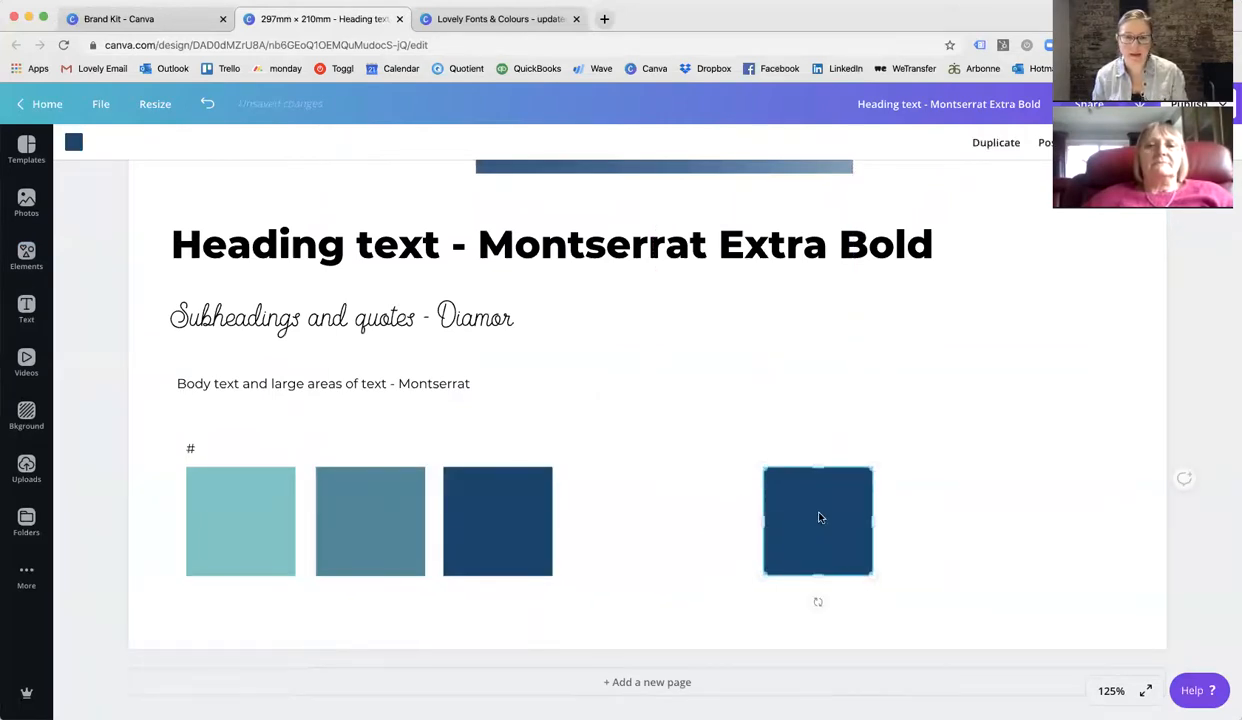
left_click(72, 142)
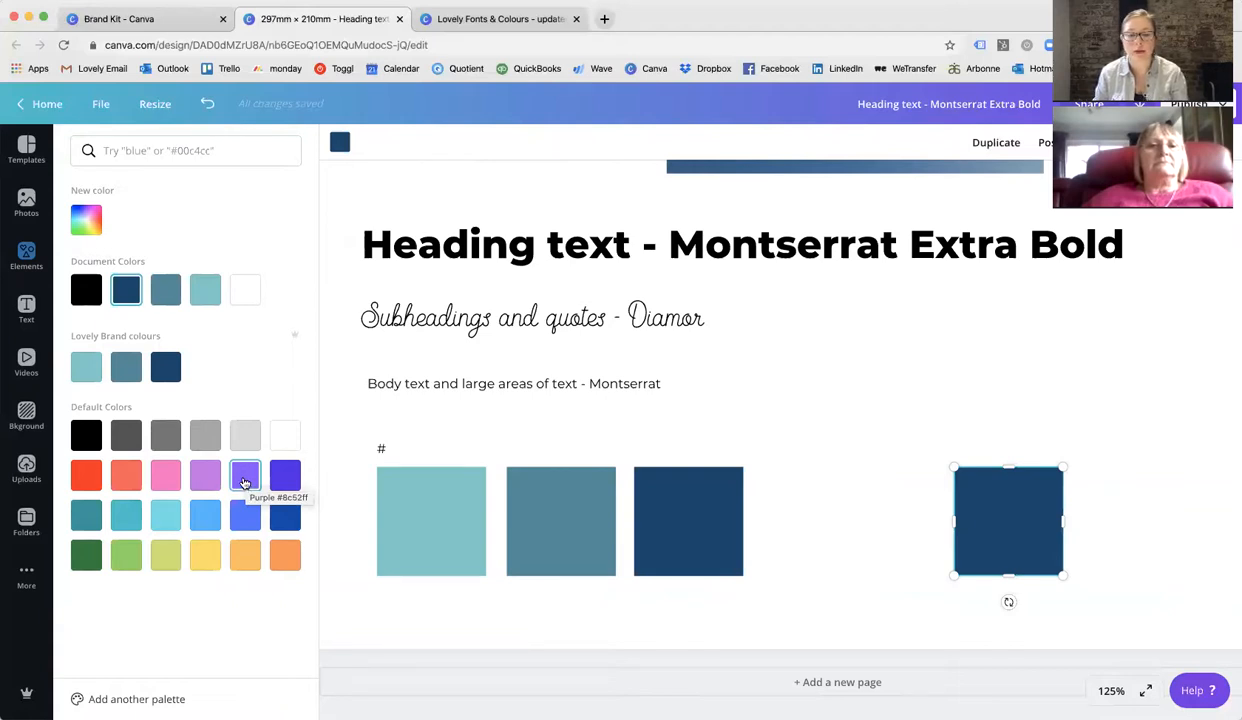
left_click(242, 475)
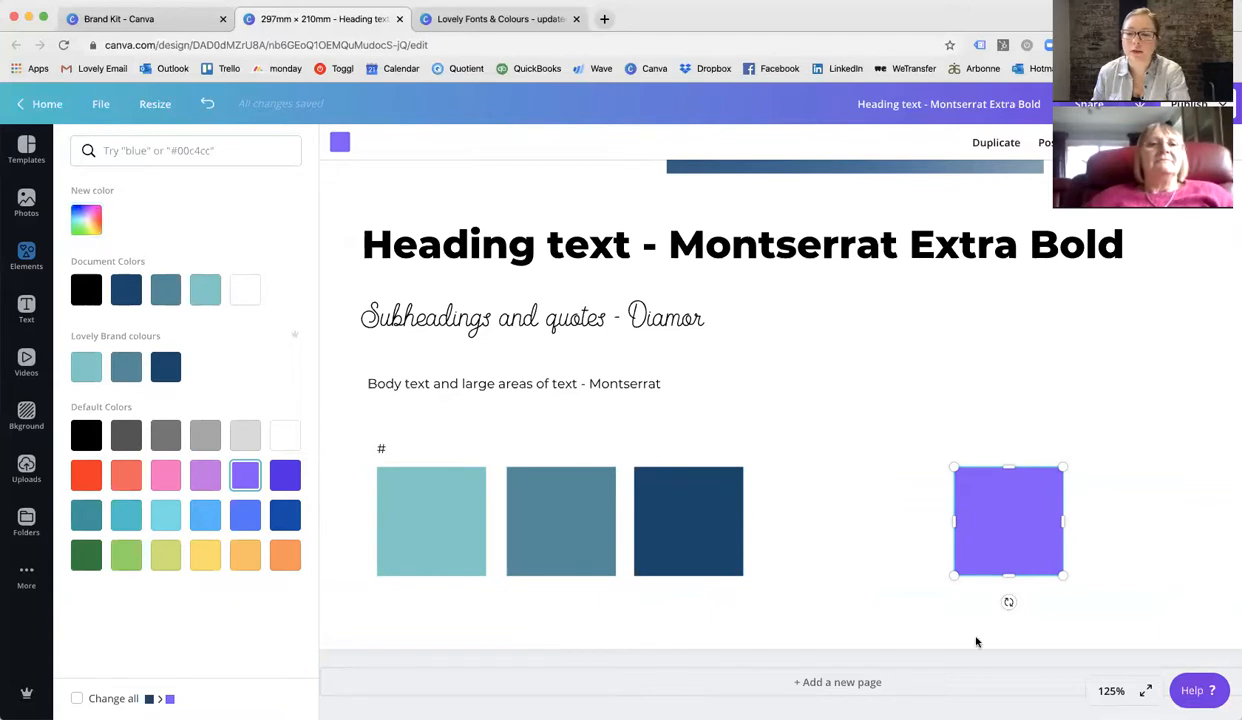
Copy the purple's hex code and paste it as a #8c52ff label above the purple square.
left_click(86, 215)
key("ctrl+c")
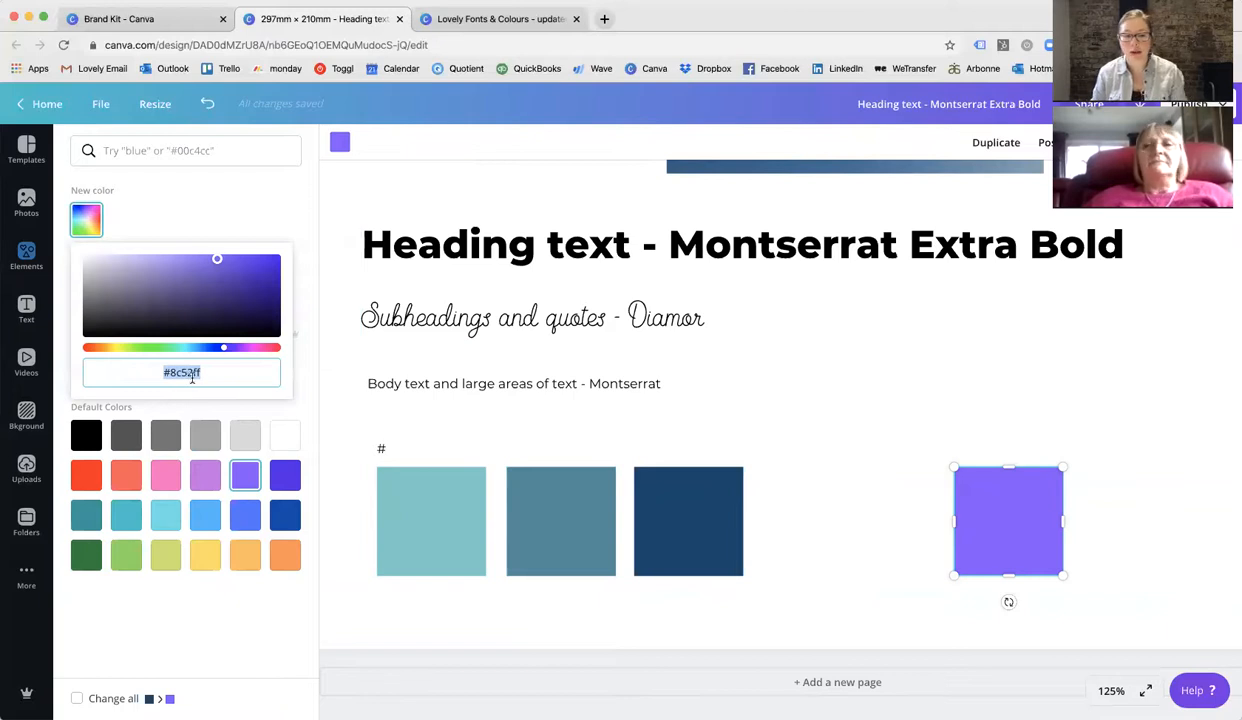
left_click(881, 435)
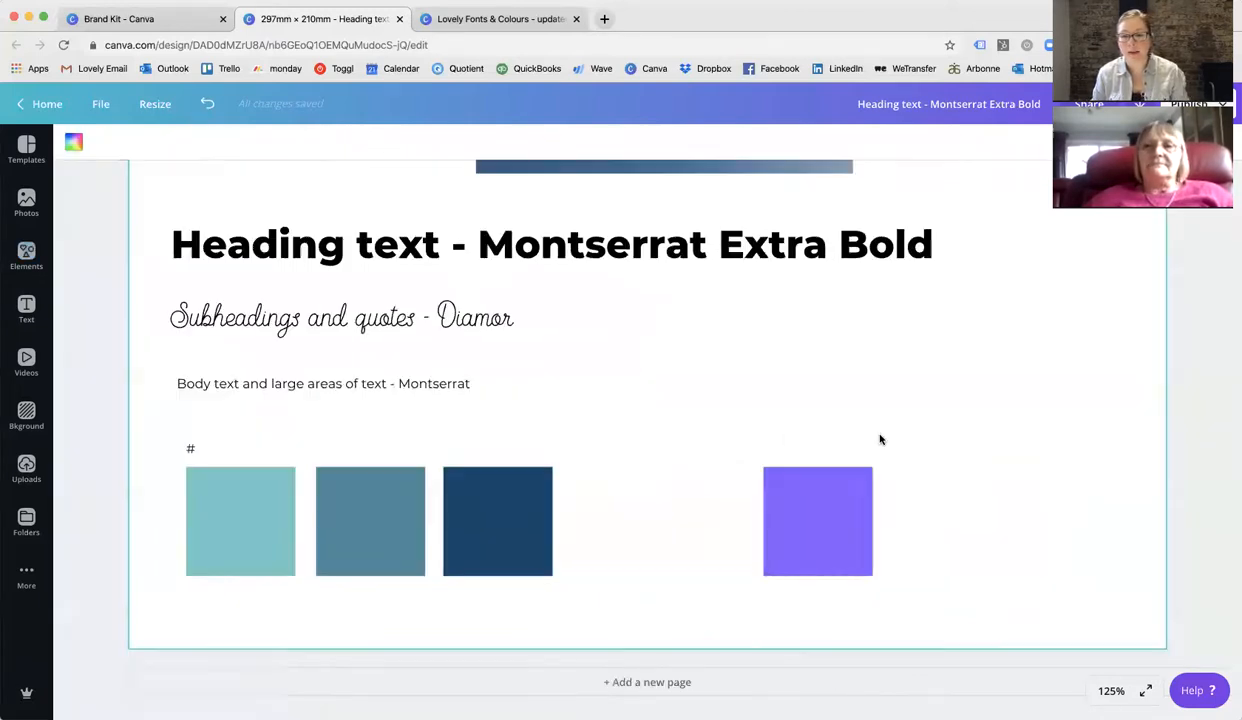
key("ctrl+v")
left_click_drag(690, 393, 814, 441)
left_click(833, 401)
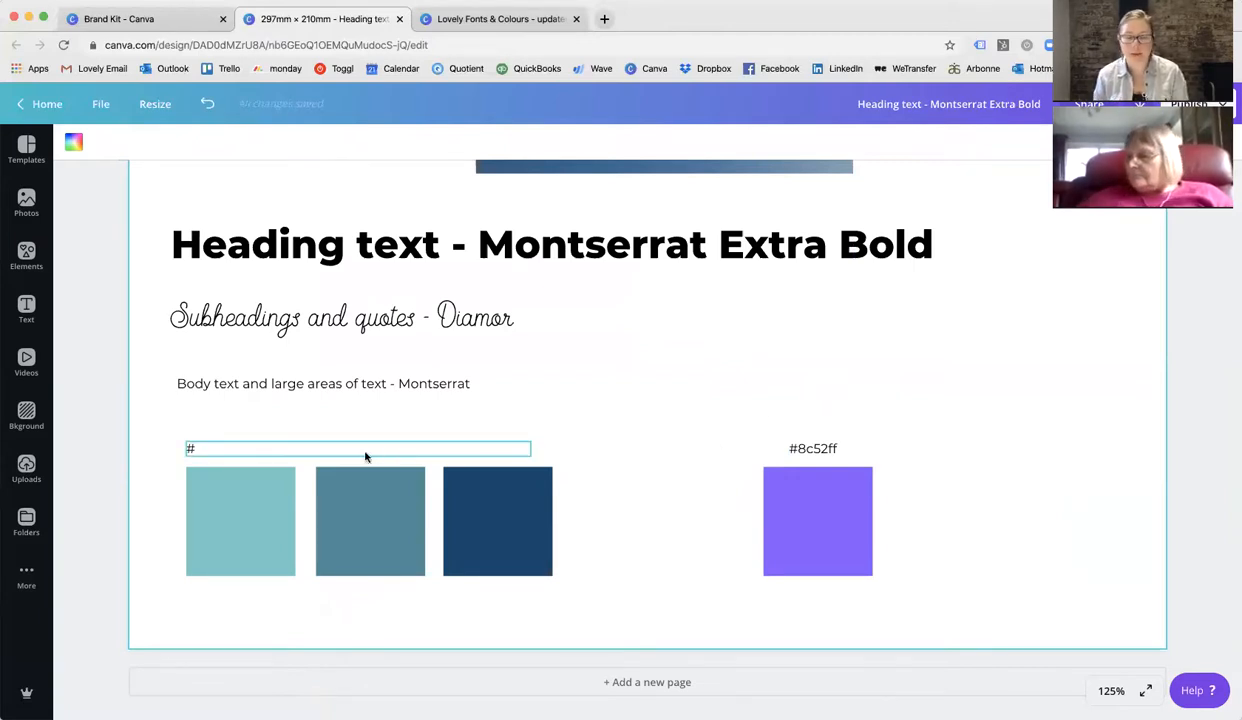
Copy the first square's hex code into the "#" label above it, making it #70cac8, and narrow the text box.
left_click(278, 476)
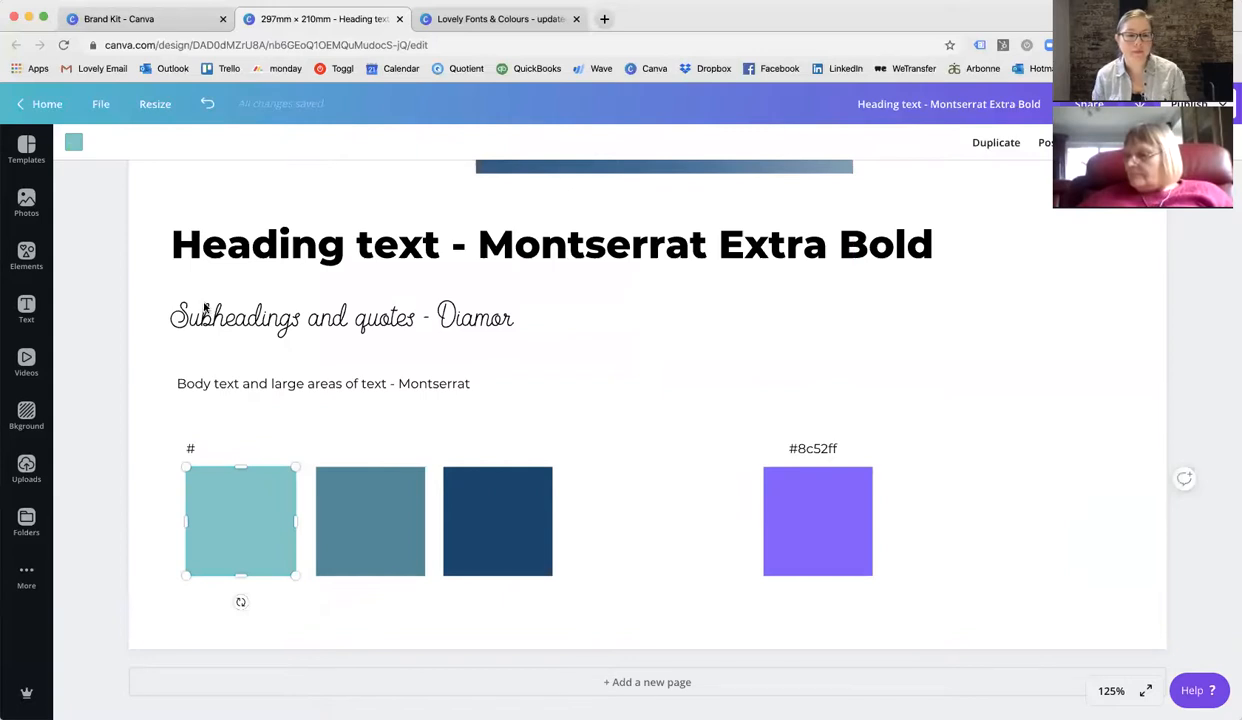
left_click(75, 147)
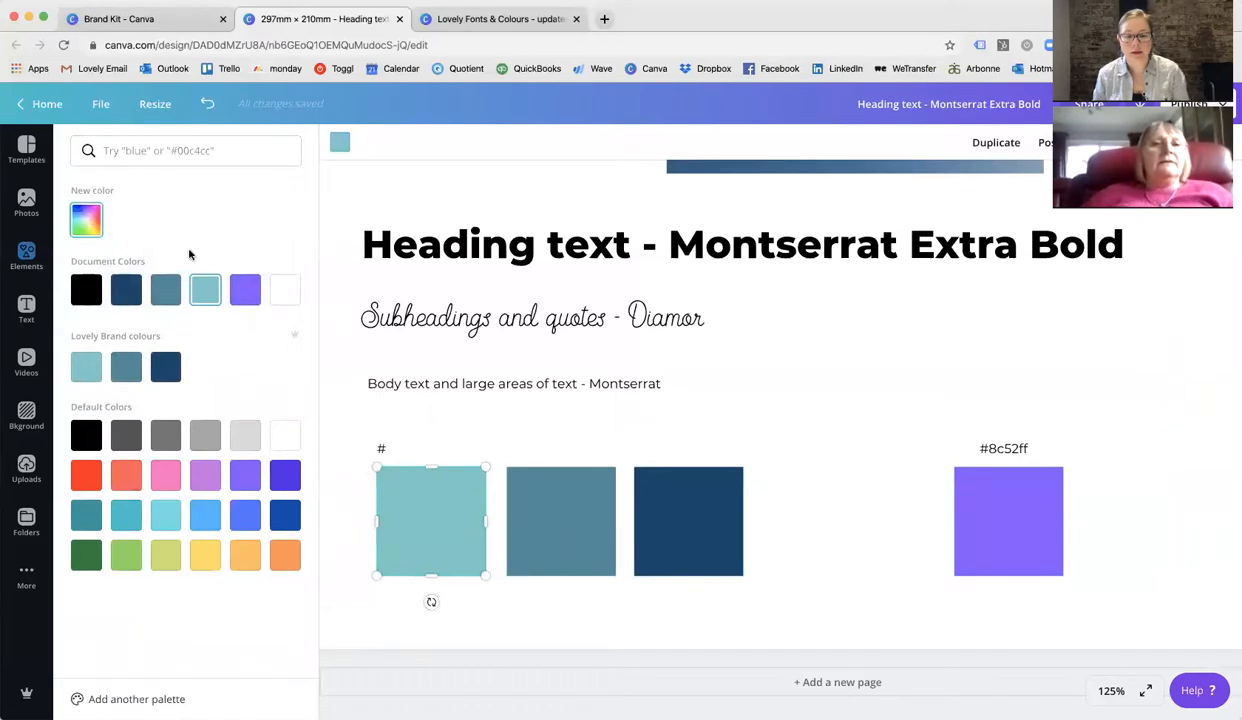
left_click(87, 220)
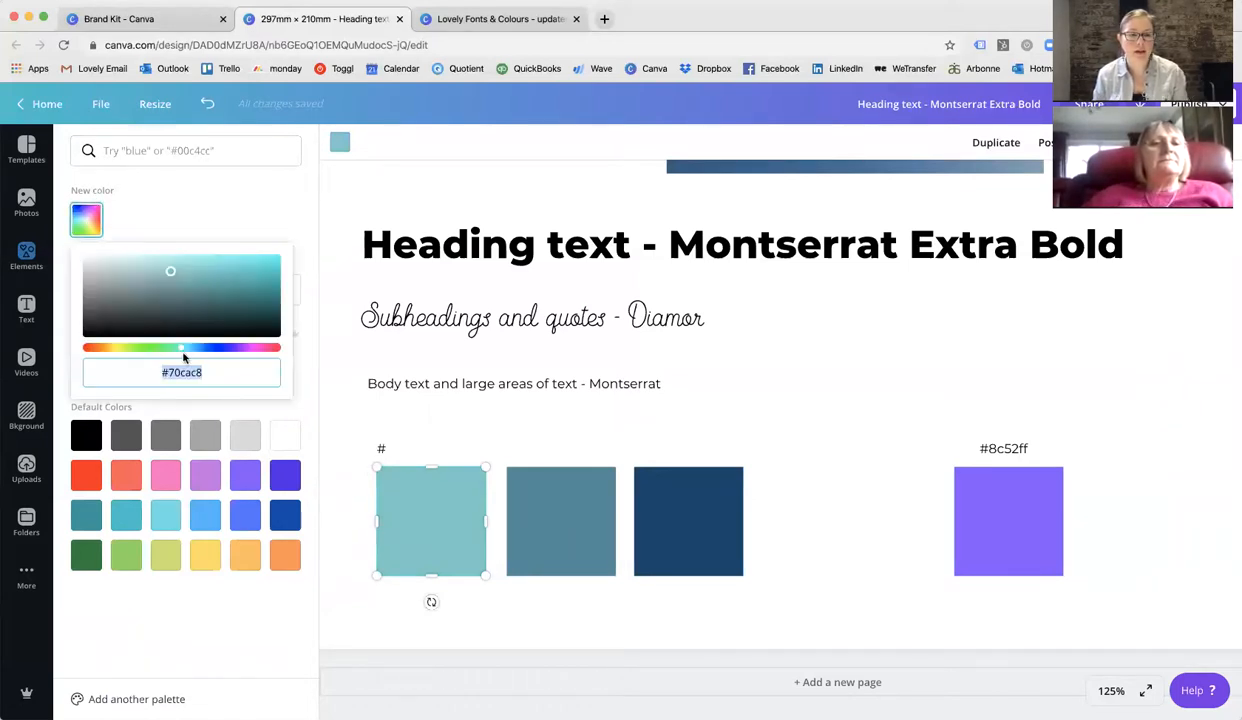
left_click(207, 369)
double_click(207, 369)
key("super+c")
left_click(396, 450)
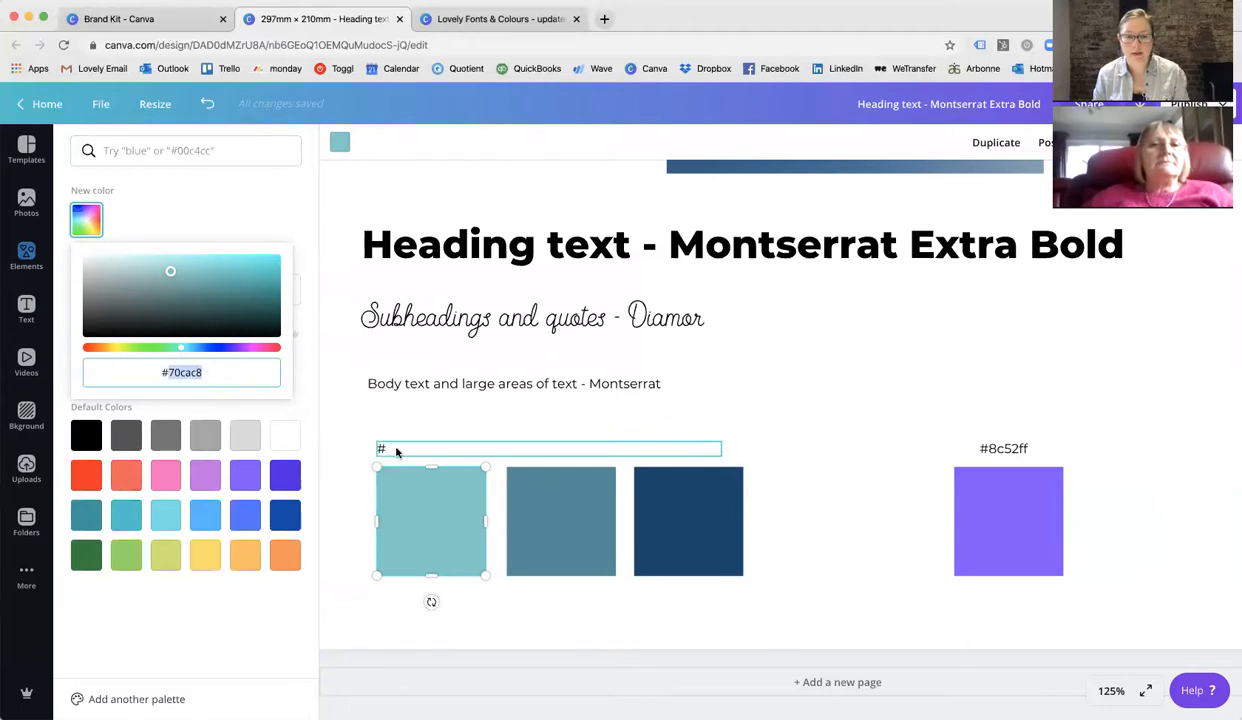
left_click(396, 448)
key("super+v")
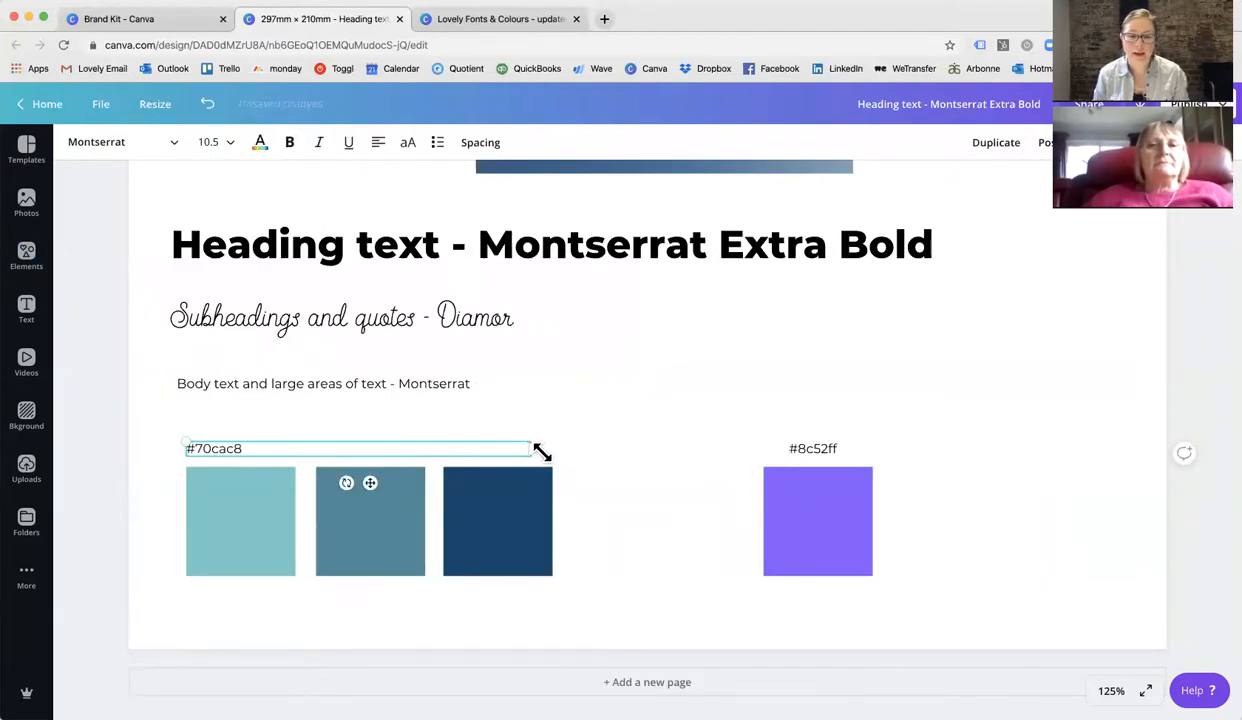
left_click_drag(530, 449, 293, 448)
Copy the second square's hex code and paste it as a #458a9a label above the second square.
left_click(340, 482)
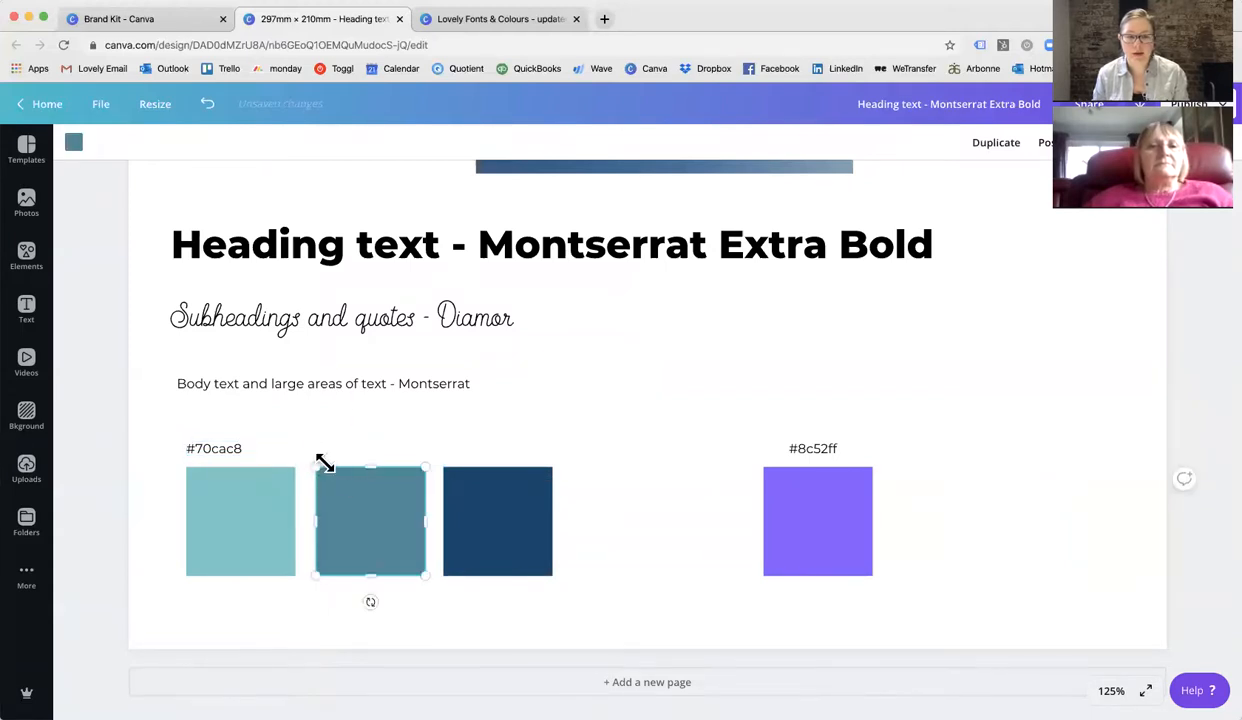
left_click(75, 145)
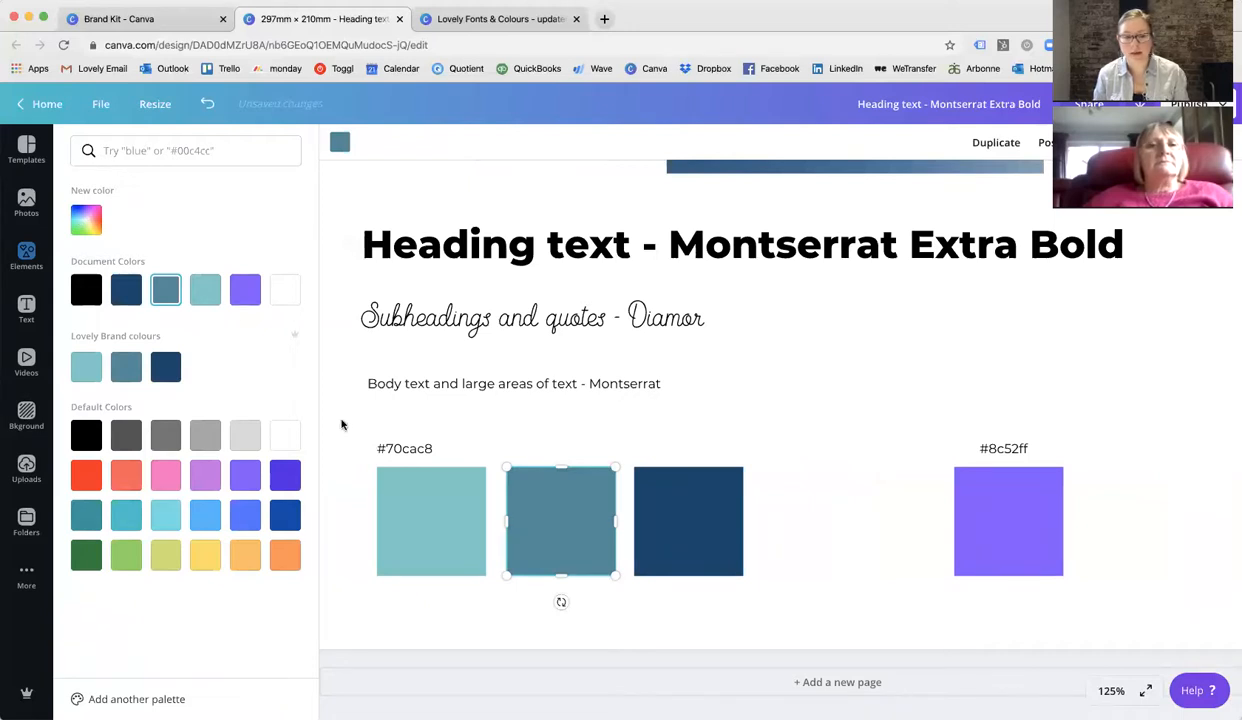
left_click(81, 222)
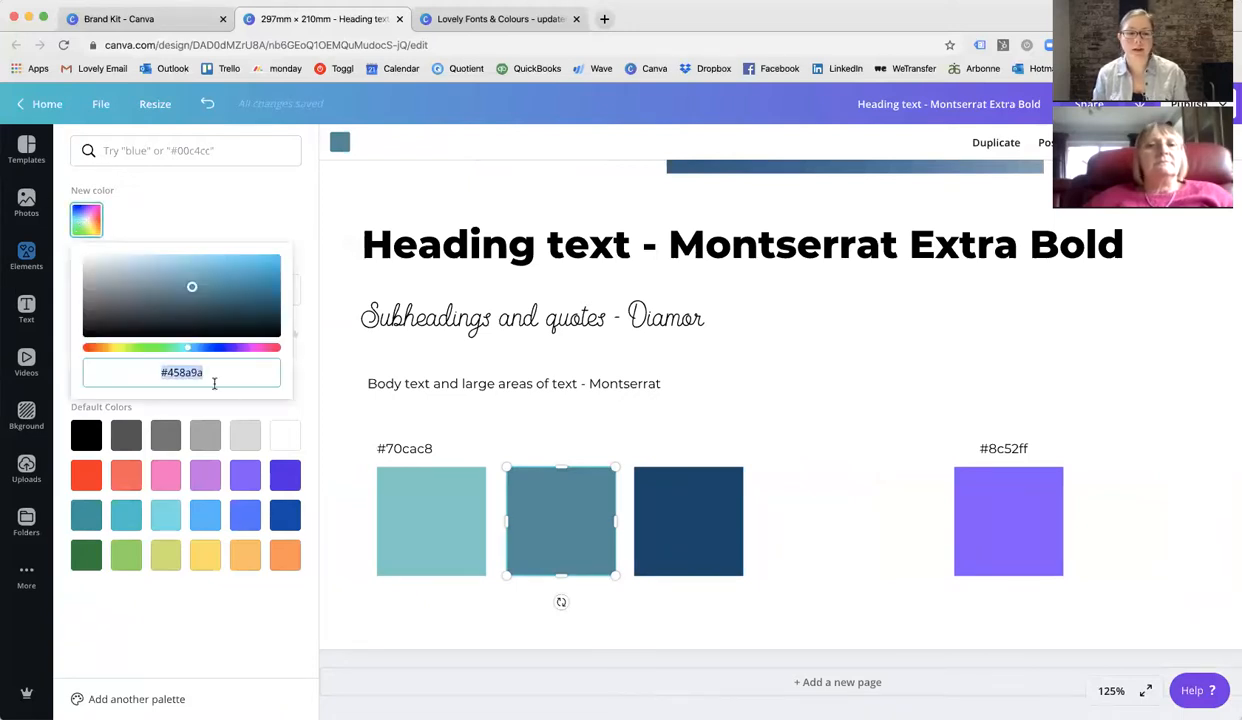
key("ctrl+c")
left_click(530, 447)
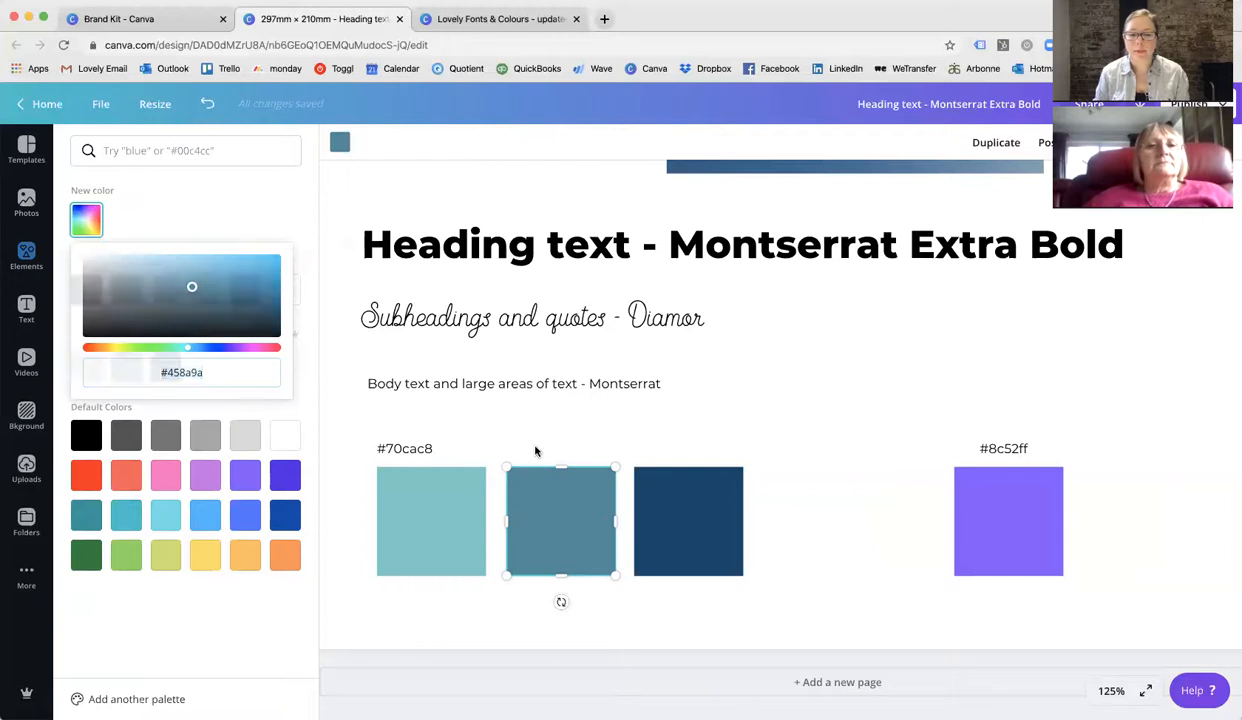
key("ctrl+v")
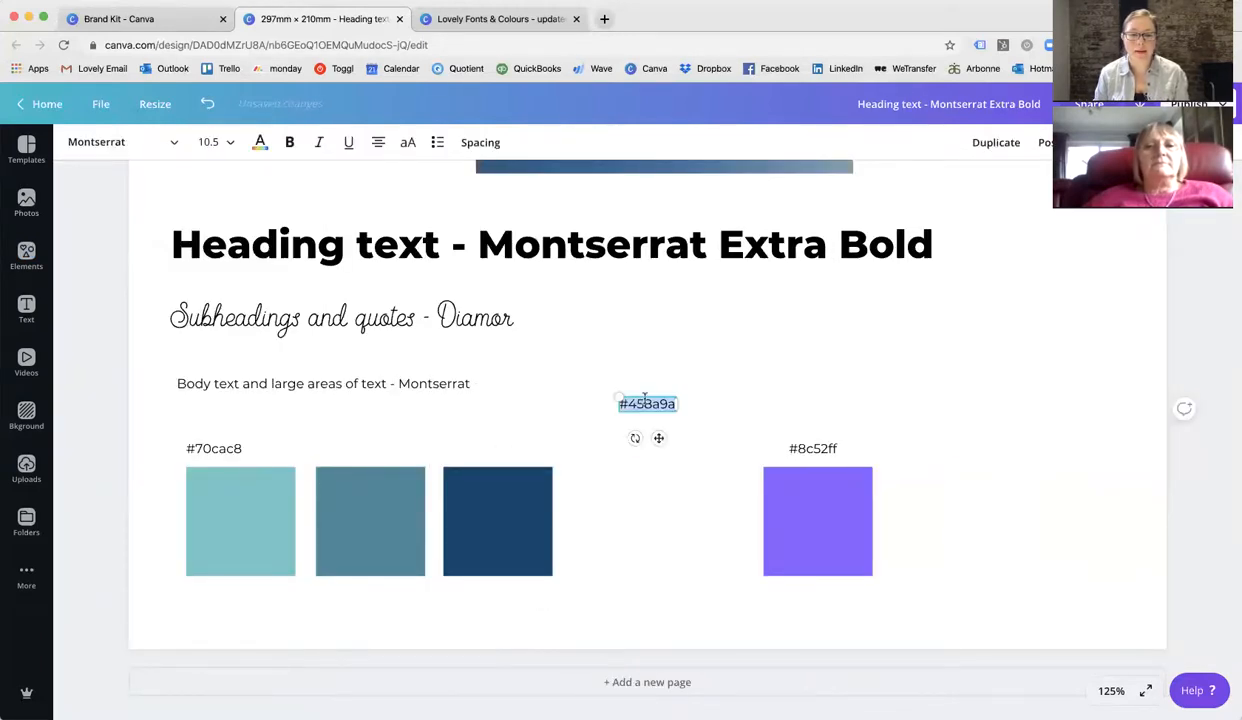
left_click_drag(646, 397, 332, 445)
left_click(502, 436)
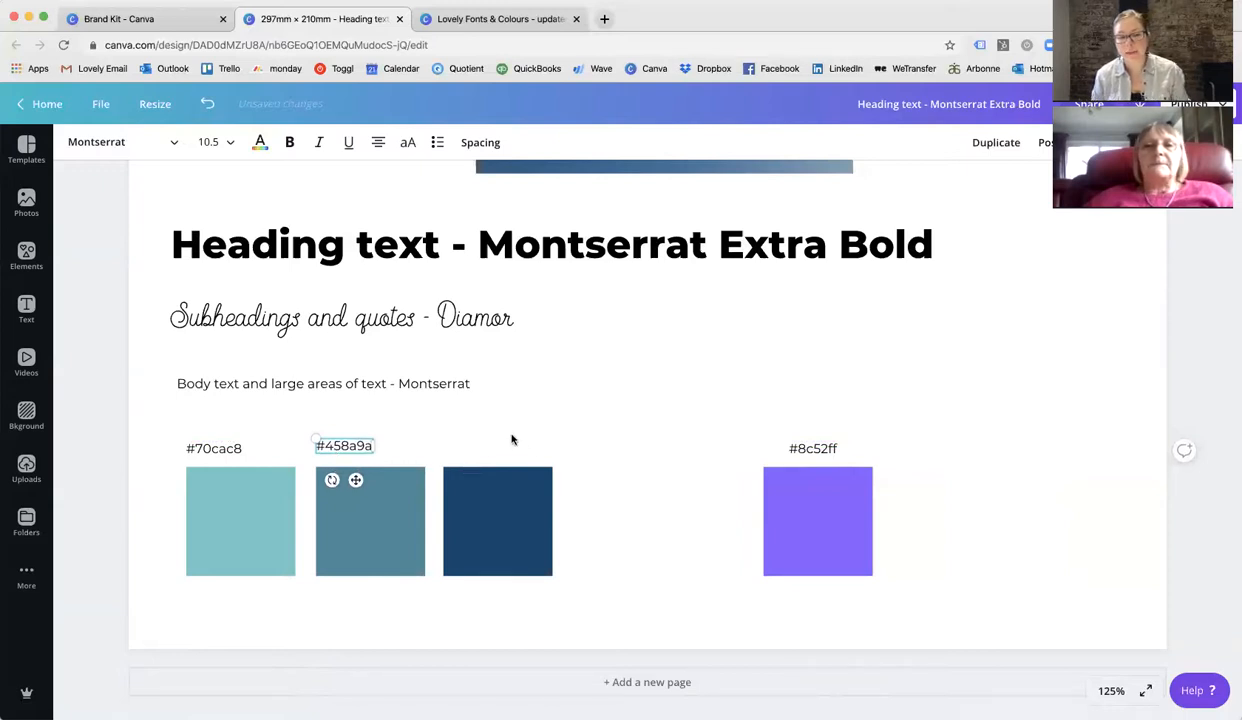
left_click(510, 438)
left_click(355, 450)
left_click_drag(355, 450, 355, 452)
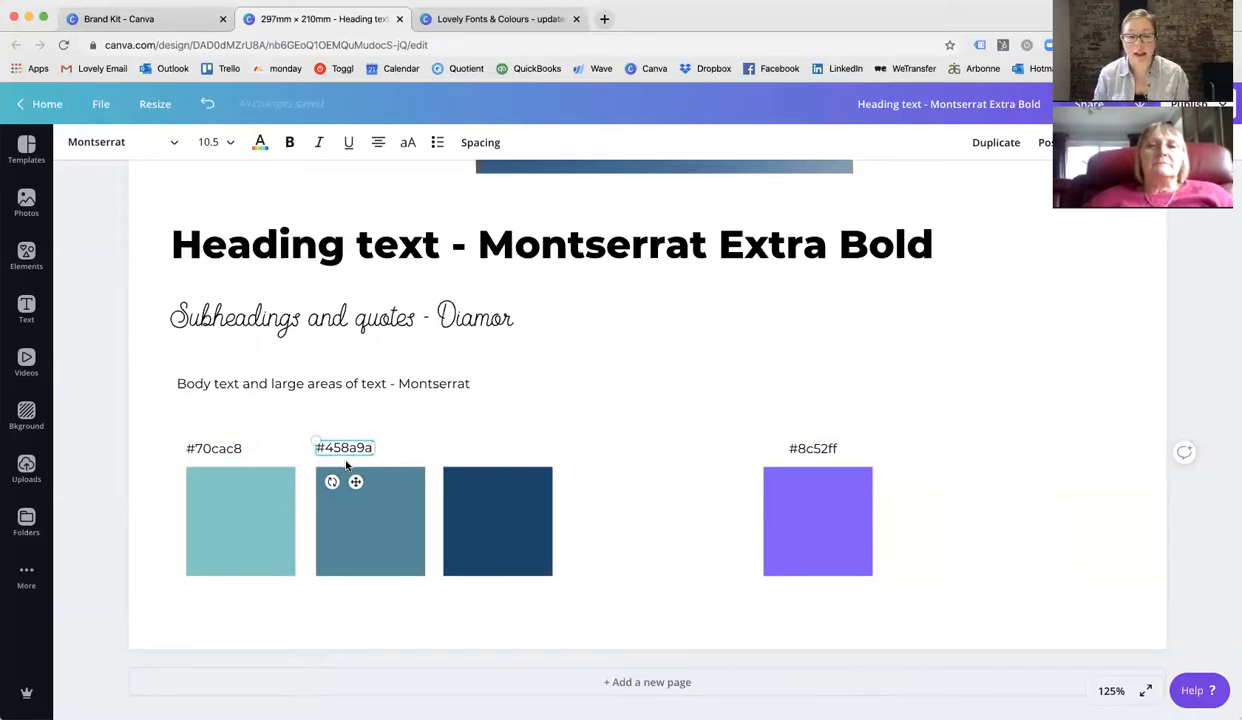
Open the third square's colour picker to read its hex code.
left_click(497, 493)
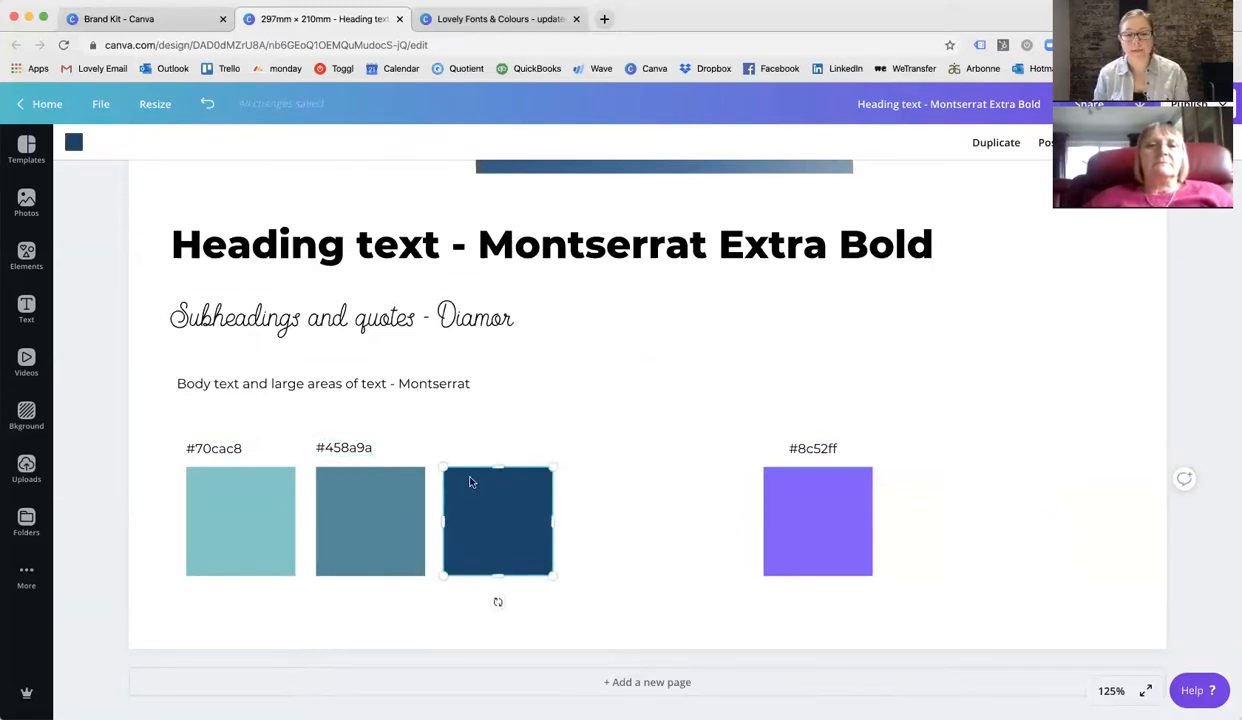
left_click(68, 141)
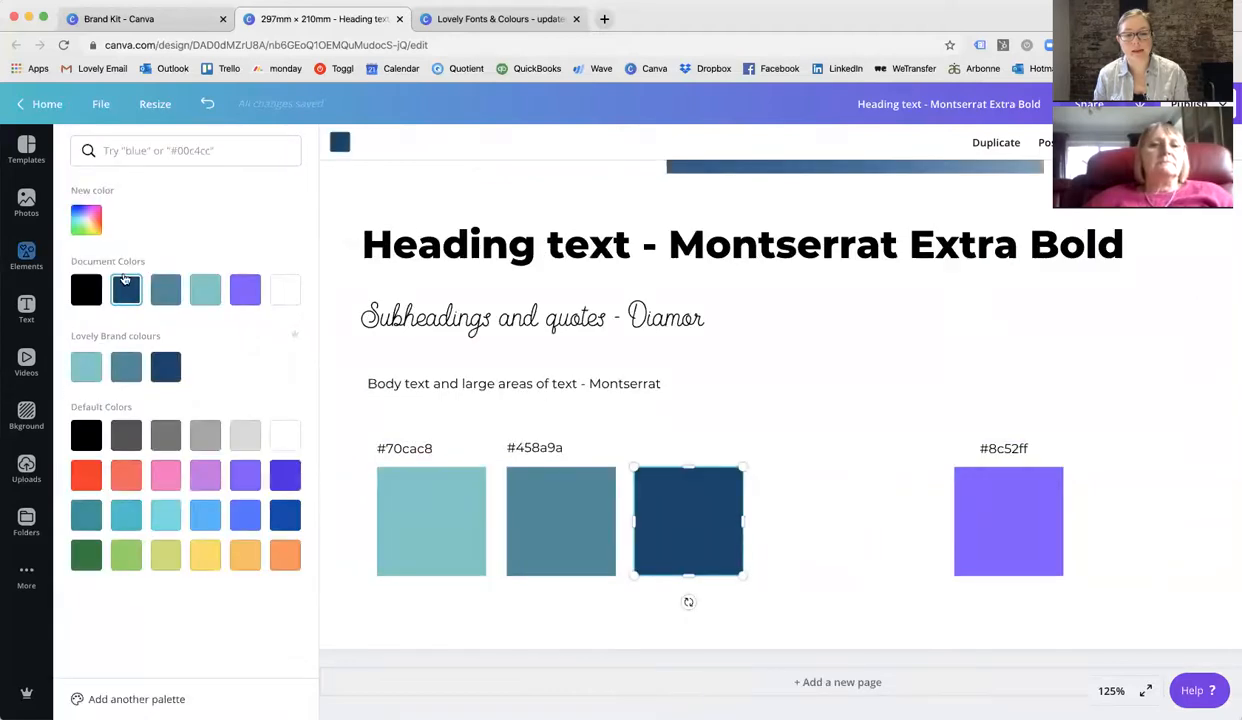
left_click(86, 219)
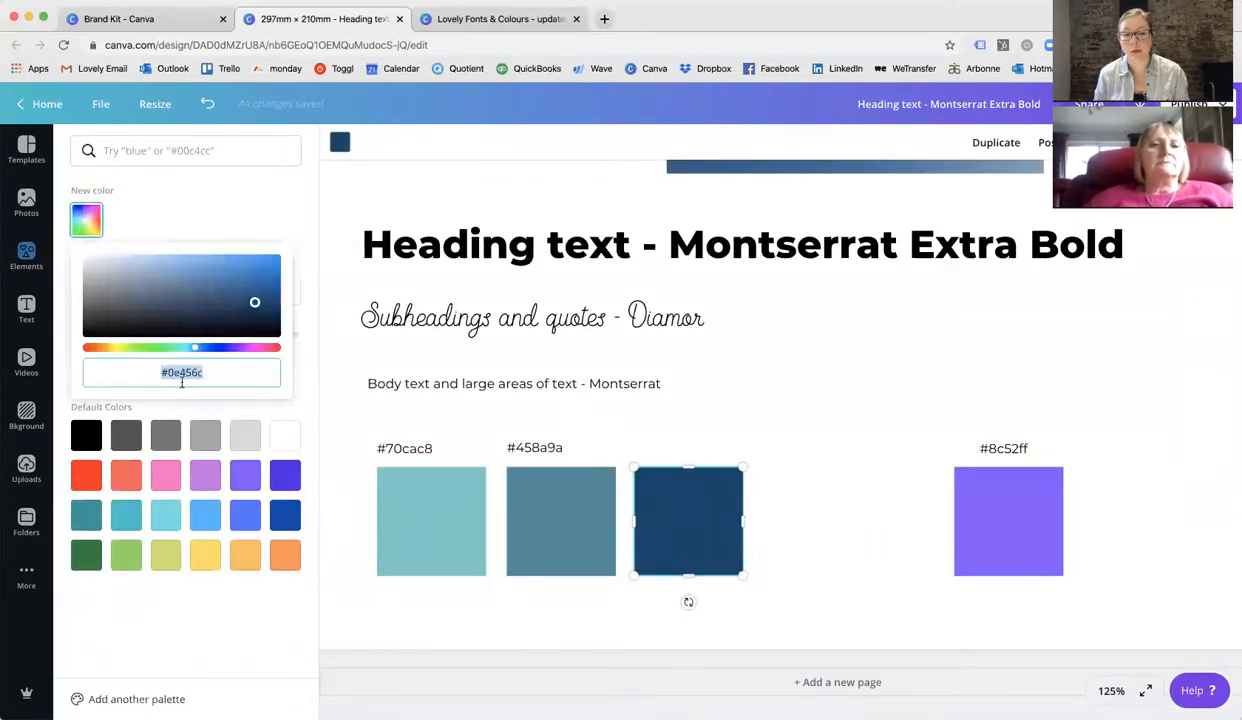
left_click(702, 453)
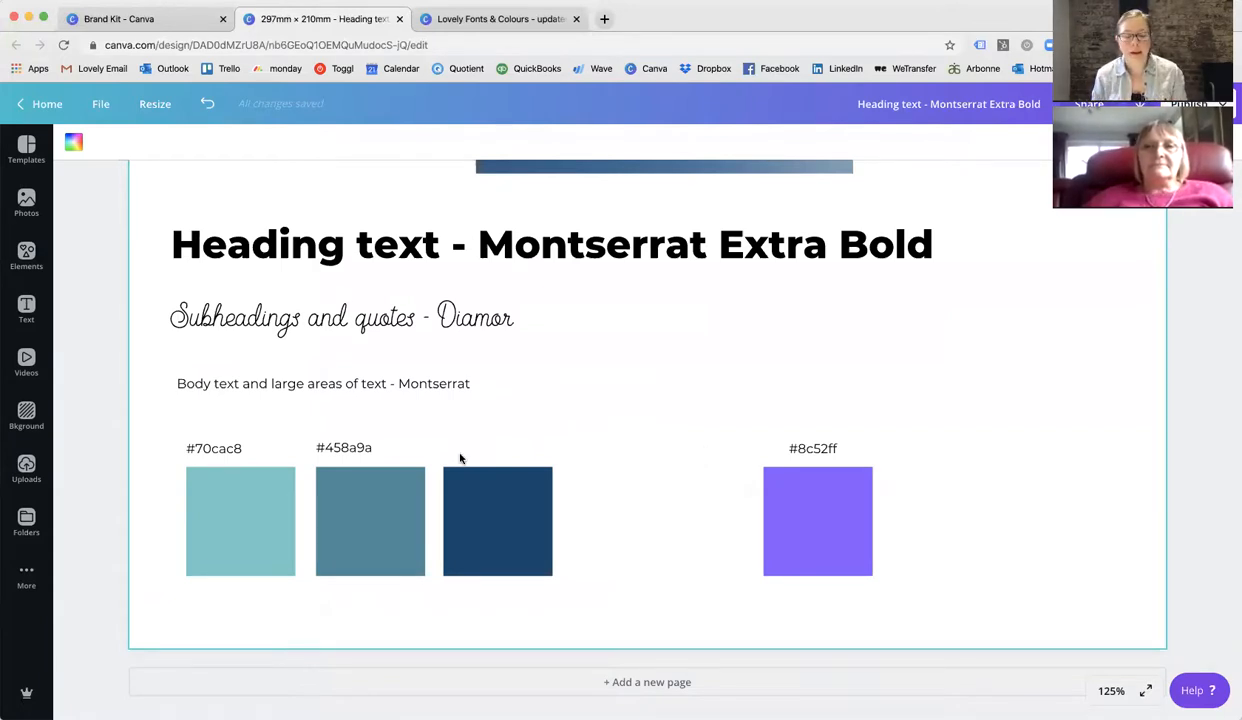
Paste the third square's hex code as a #0e456c label and position it above the third square.
key("super+v")
left_click_drag(650, 396, 477, 437)
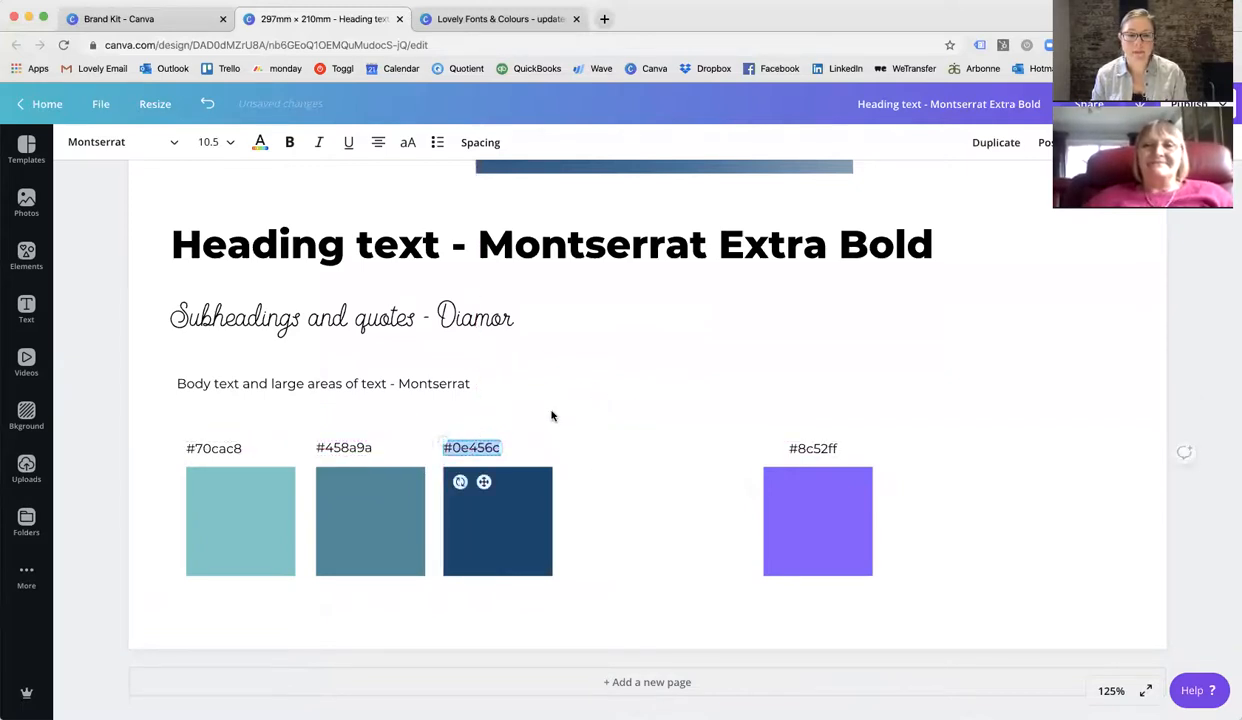
left_click(760, 545)
Colour the heading, subheading and body text with the dark blue #0e456c brand colour.
scroll(1023, 546, "up", 5)
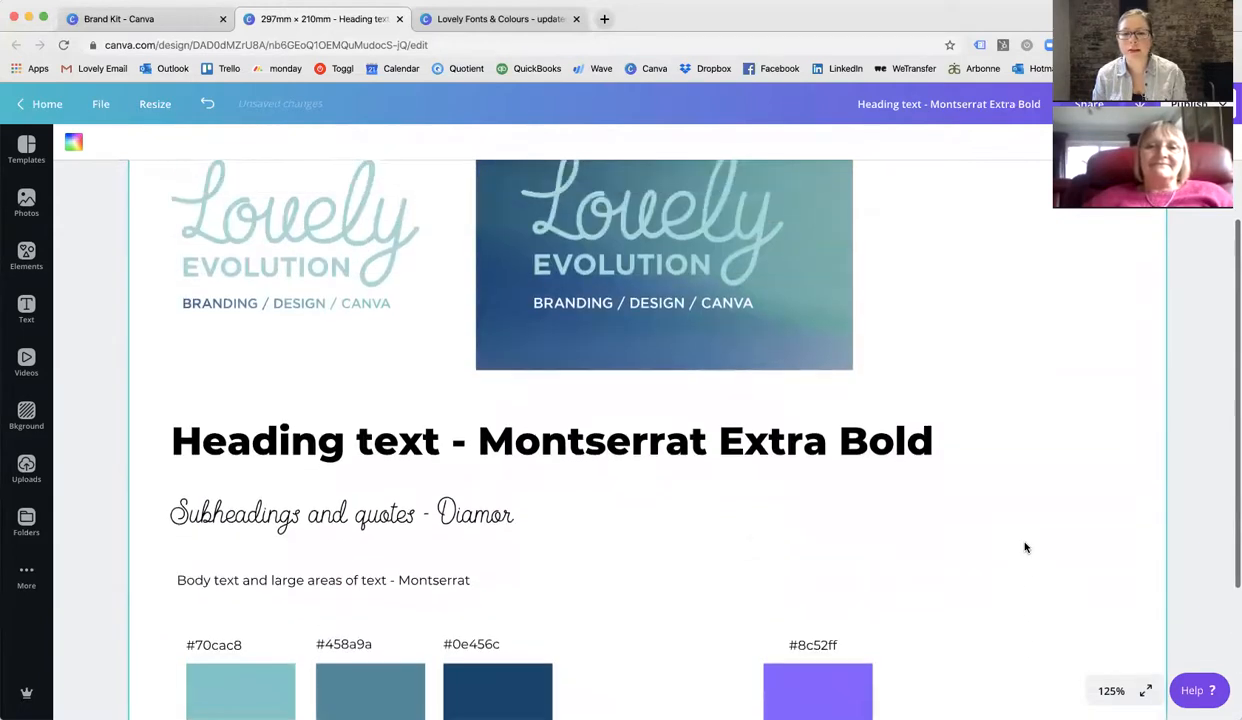
left_click(1110, 690)
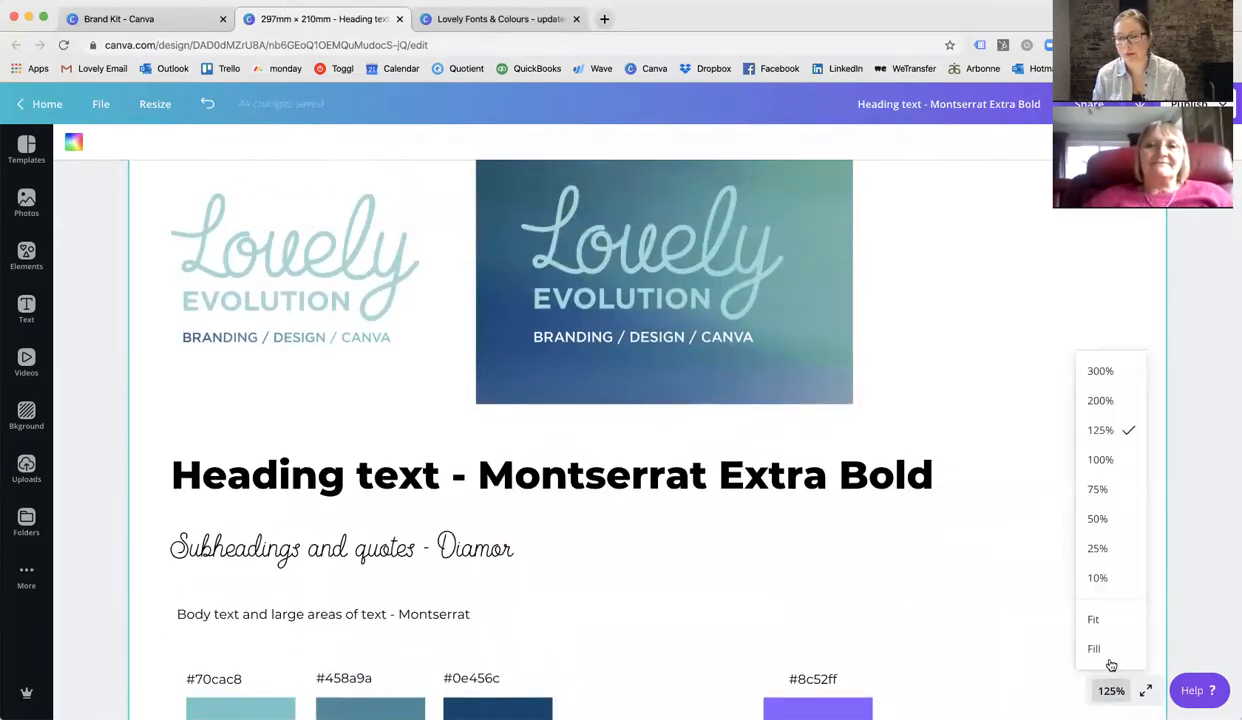
left_click(1098, 615)
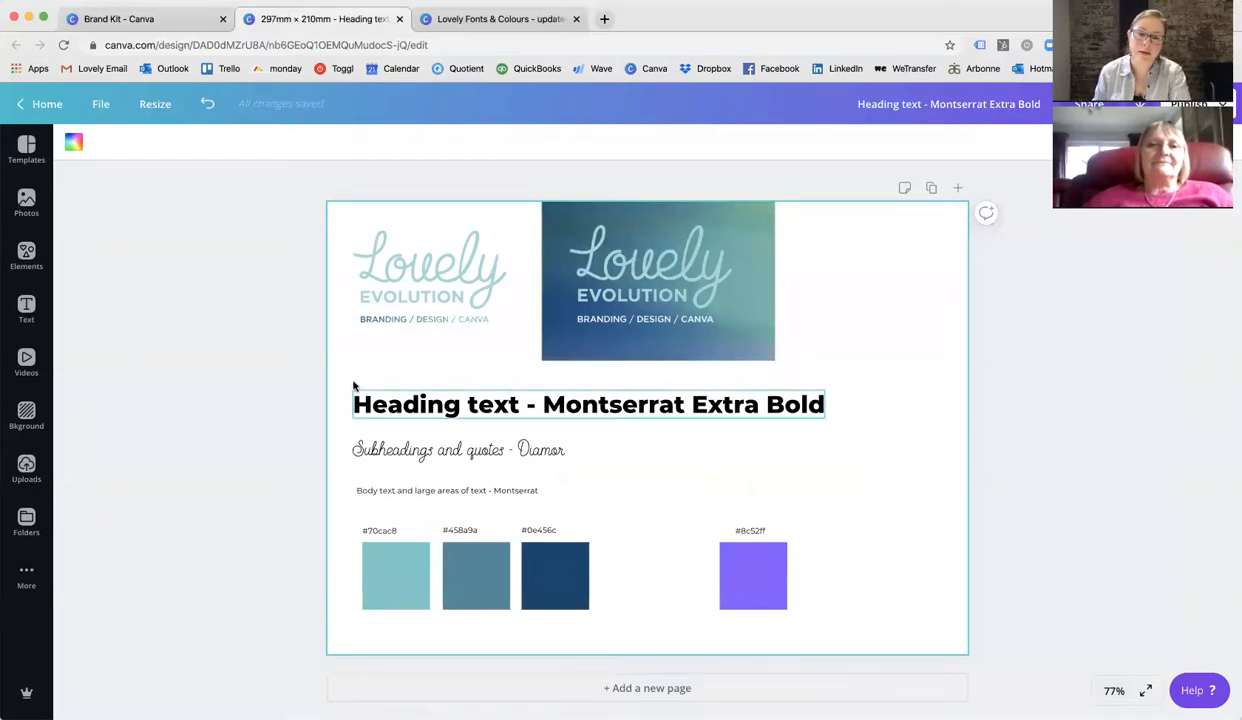
left_click_drag(341, 386, 400, 495)
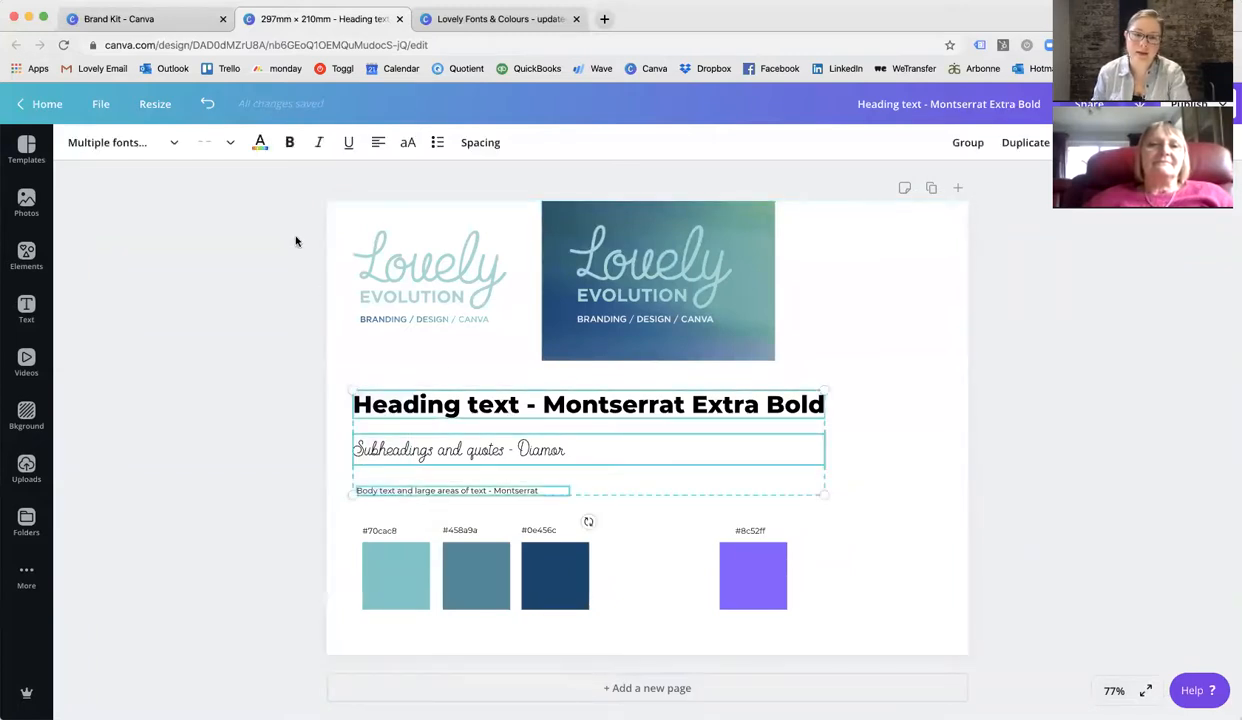
left_click(258, 140)
left_click(166, 366)
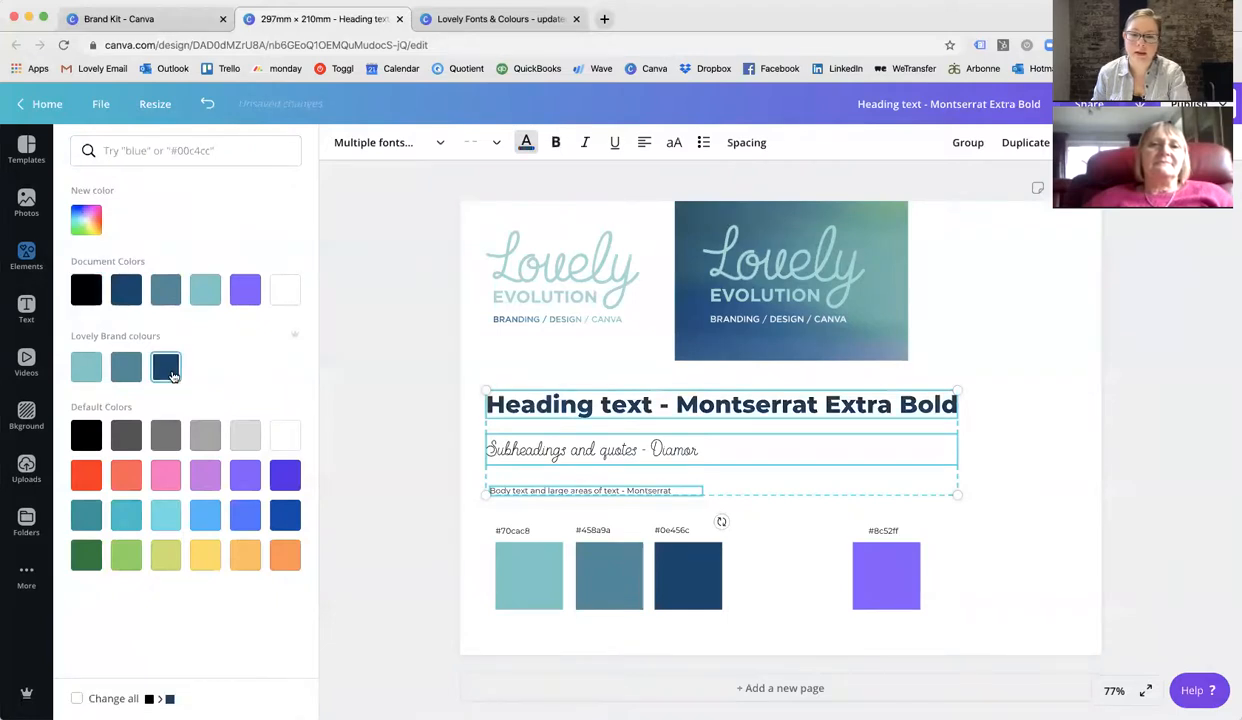
Colour the three hex code labels with the dark blue #0e456c brand colour.
left_click(440, 523)
left_click_drag(352, 516, 553, 543)
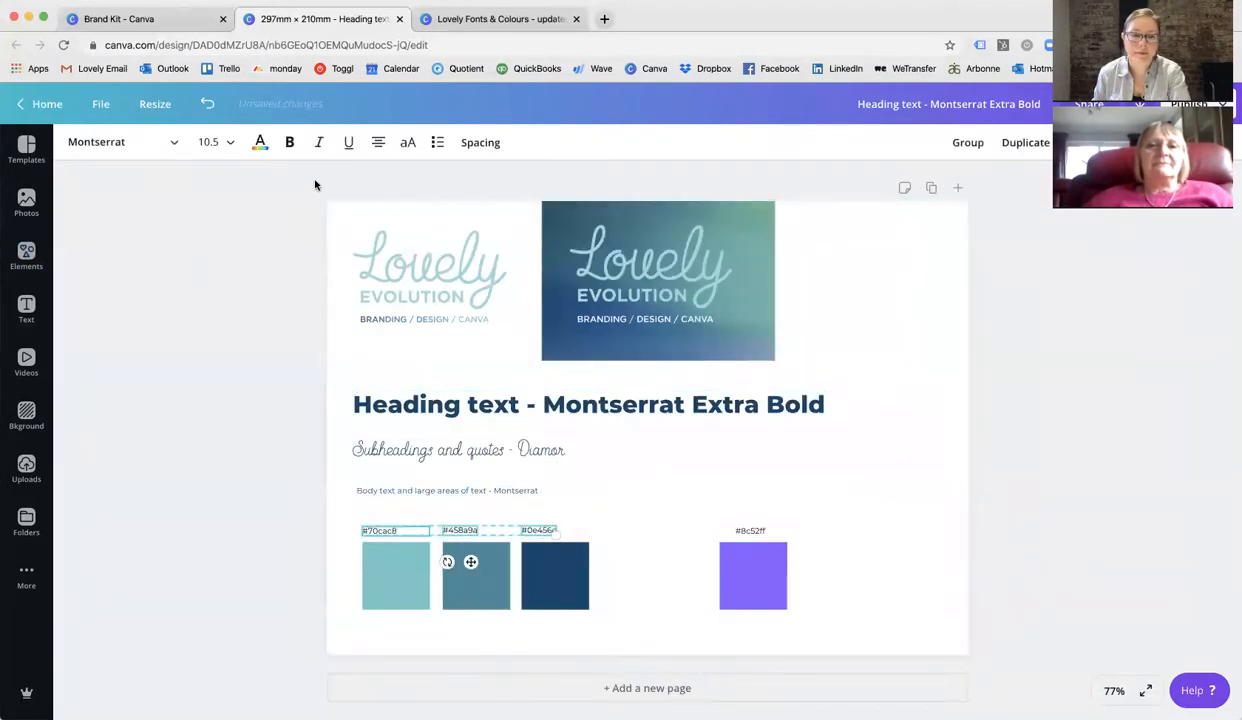
left_click(260, 142)
left_click(163, 363)
left_click(360, 462)
Delete the purple square together with its #8c52ff label.
left_click_drag(727, 491, 779, 616)
key("Delete")
left_click(811, 594)
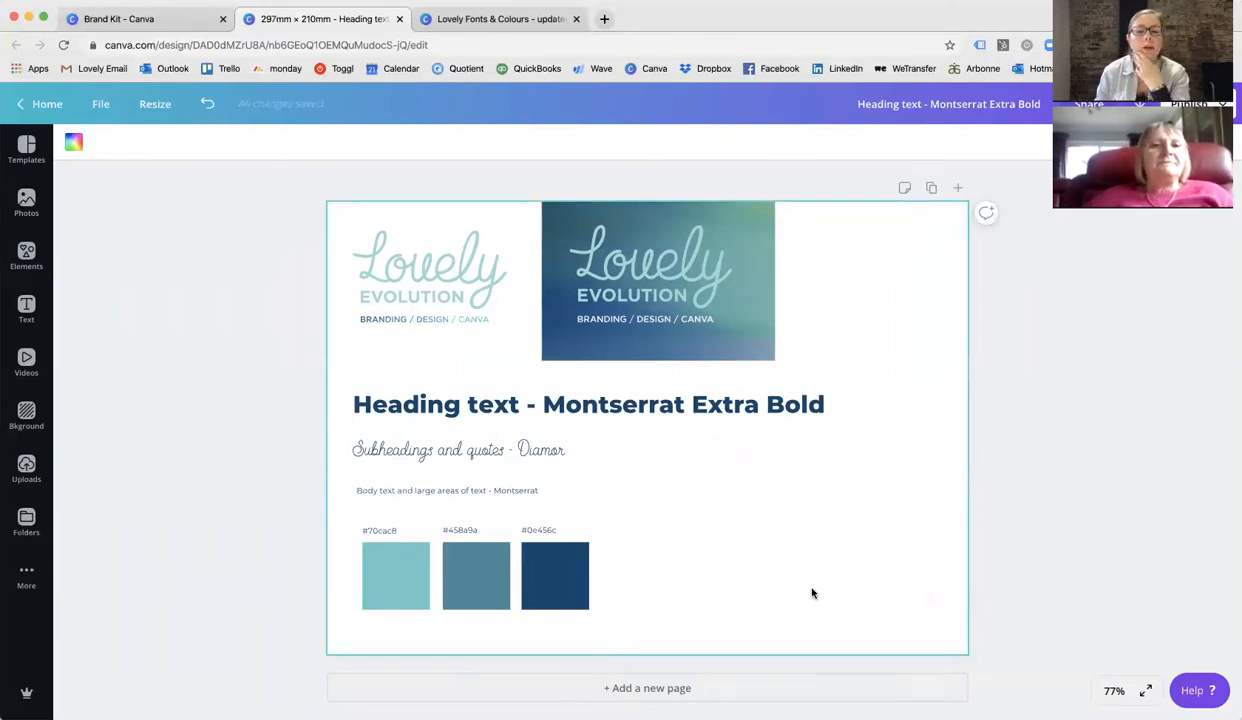
left_click(763, 411)
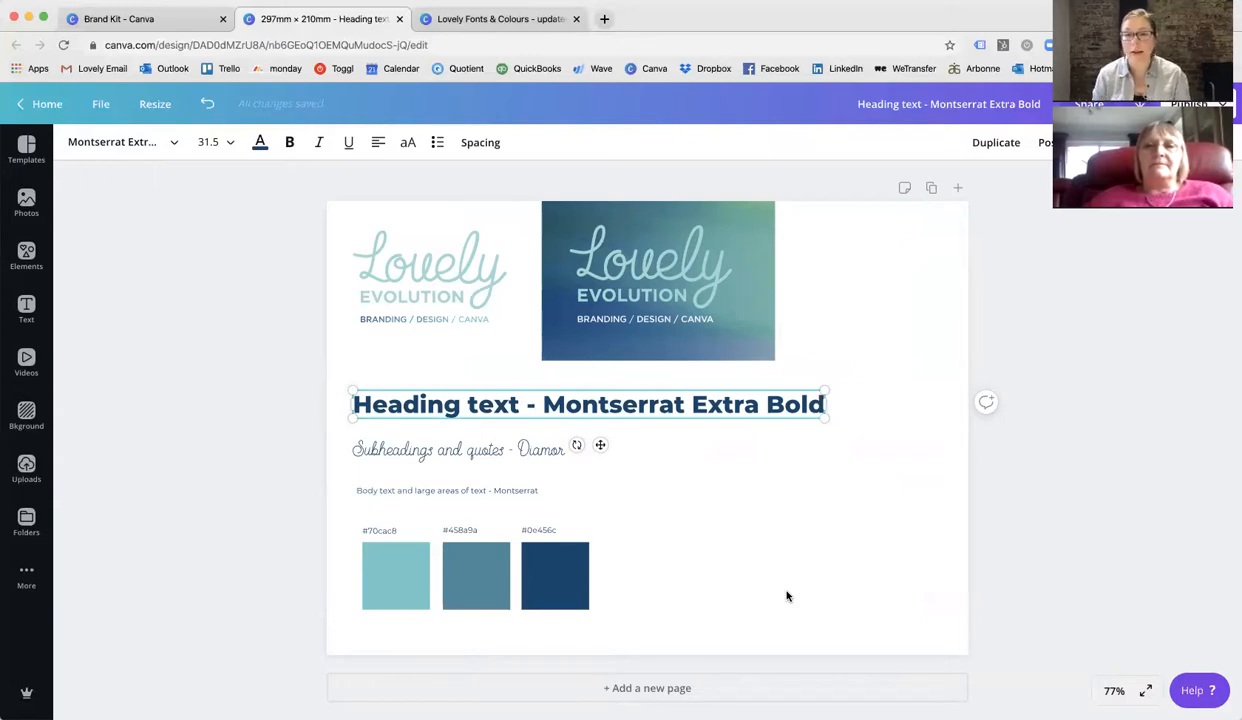
left_click(184, 312)
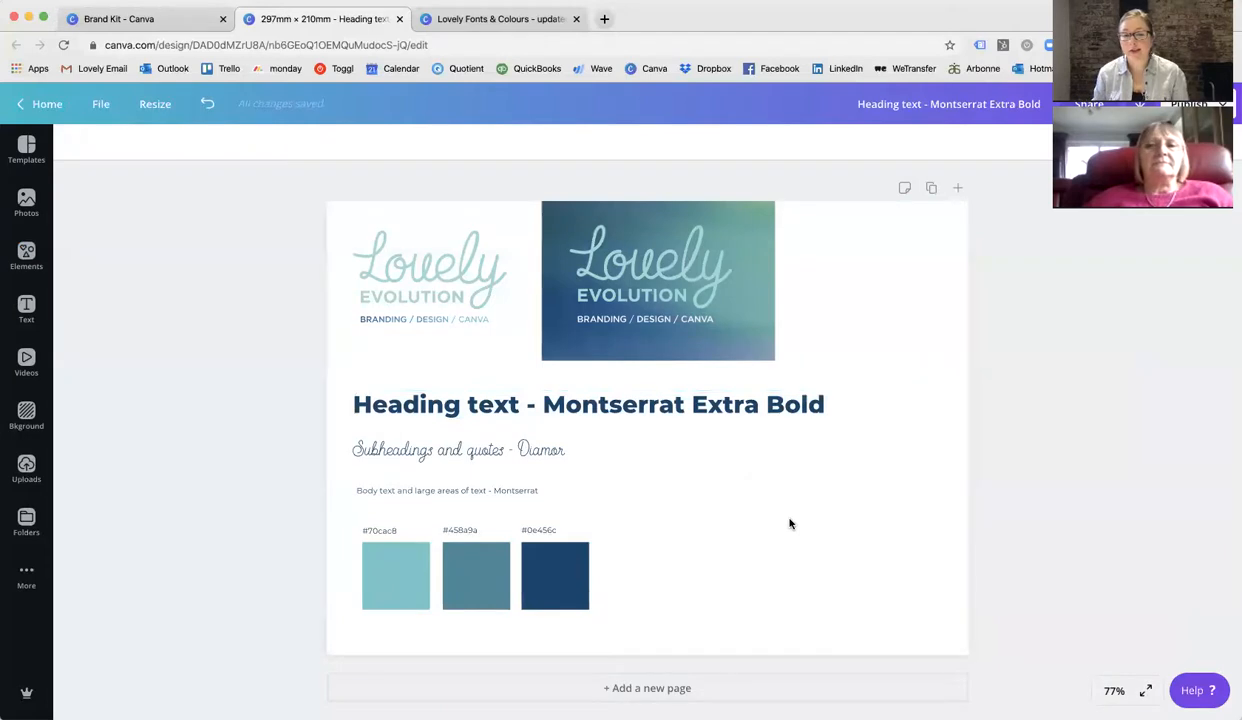